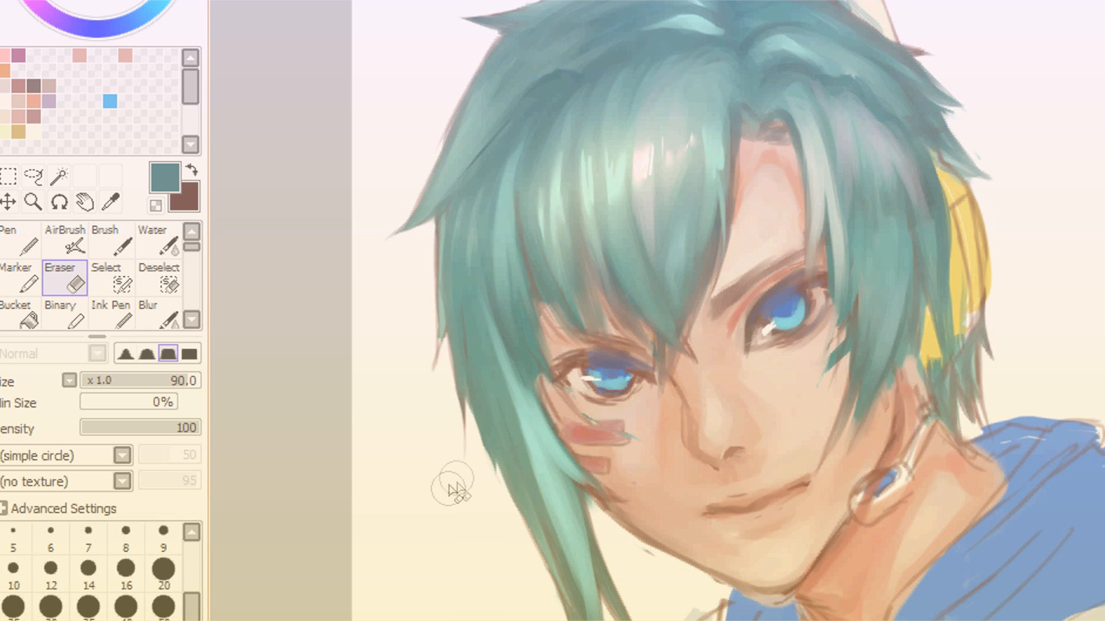
Paint lighter teal strokes into the hair with the Brush at size 81, using colours sampled from the hair.
key(b)
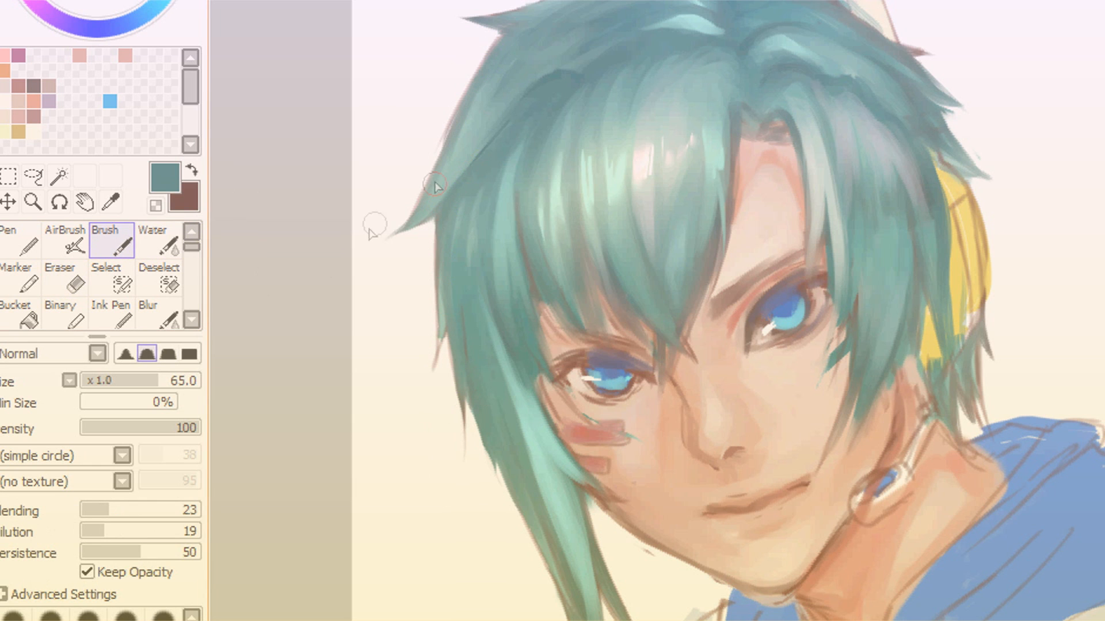
click(185, 382)
alt+click(517, 66)
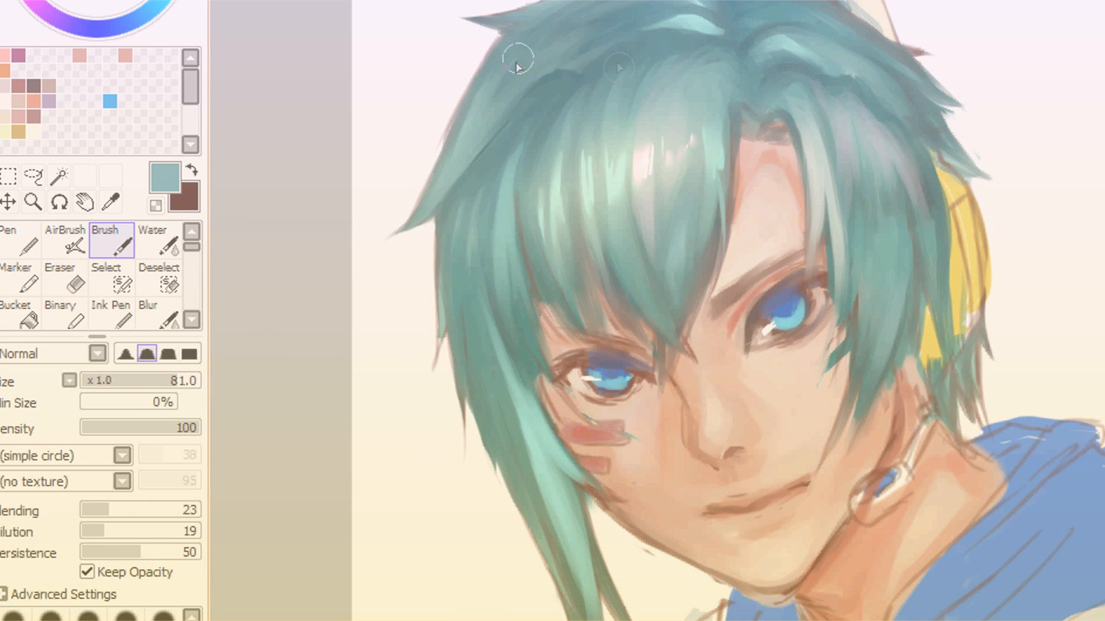
alt+click(463, 153)
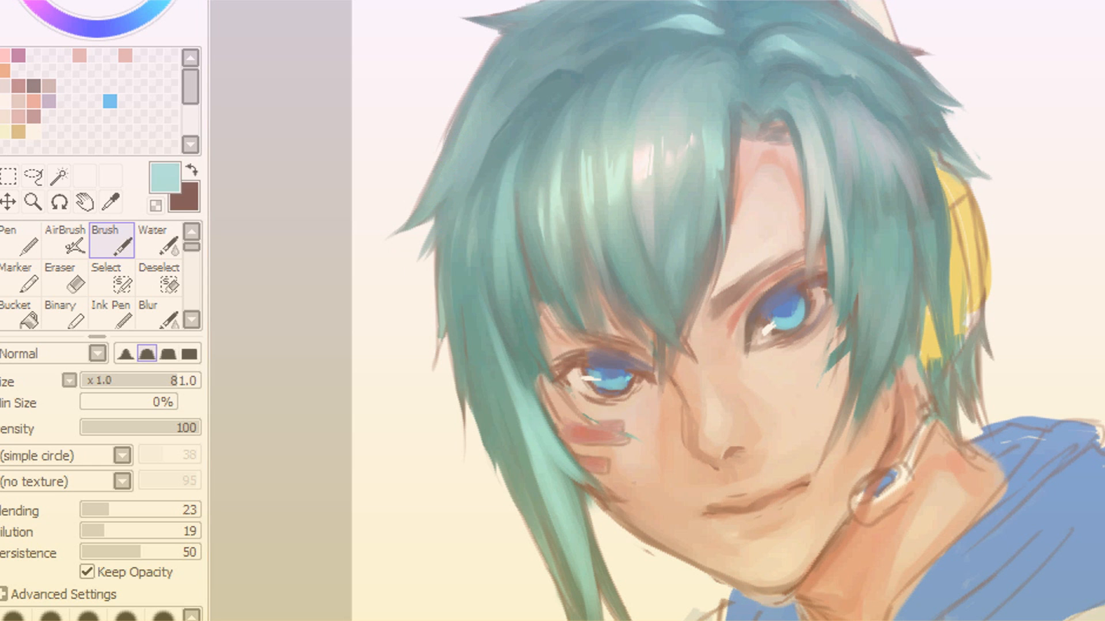
Soften the strokes along the outer edge of the hair beside the forehead with the Blur tool at size 500.
key(v)
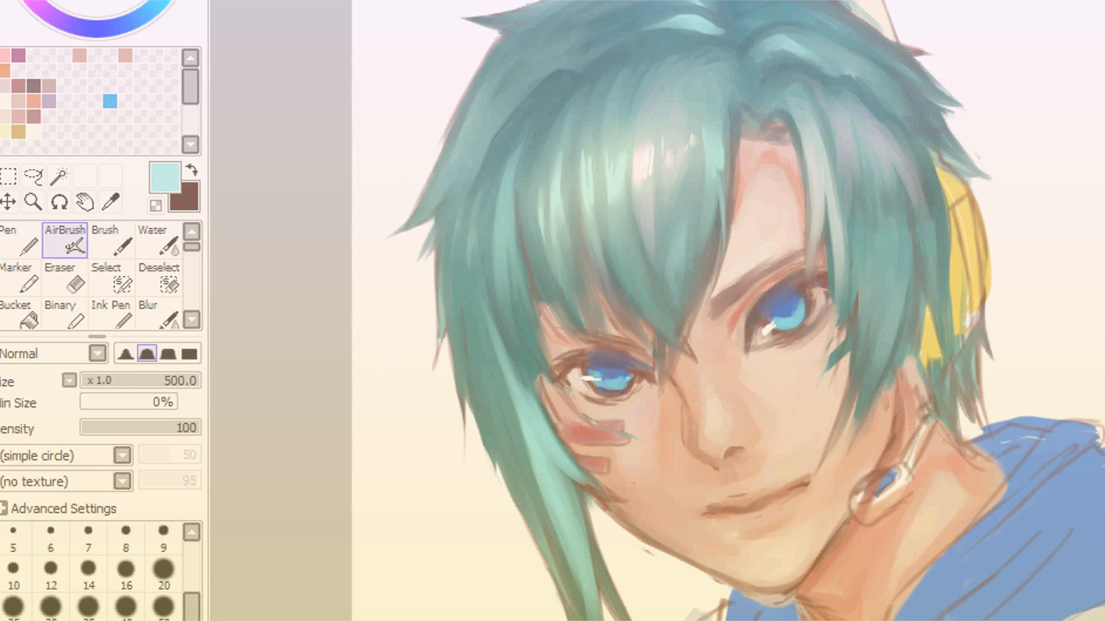
key(c)
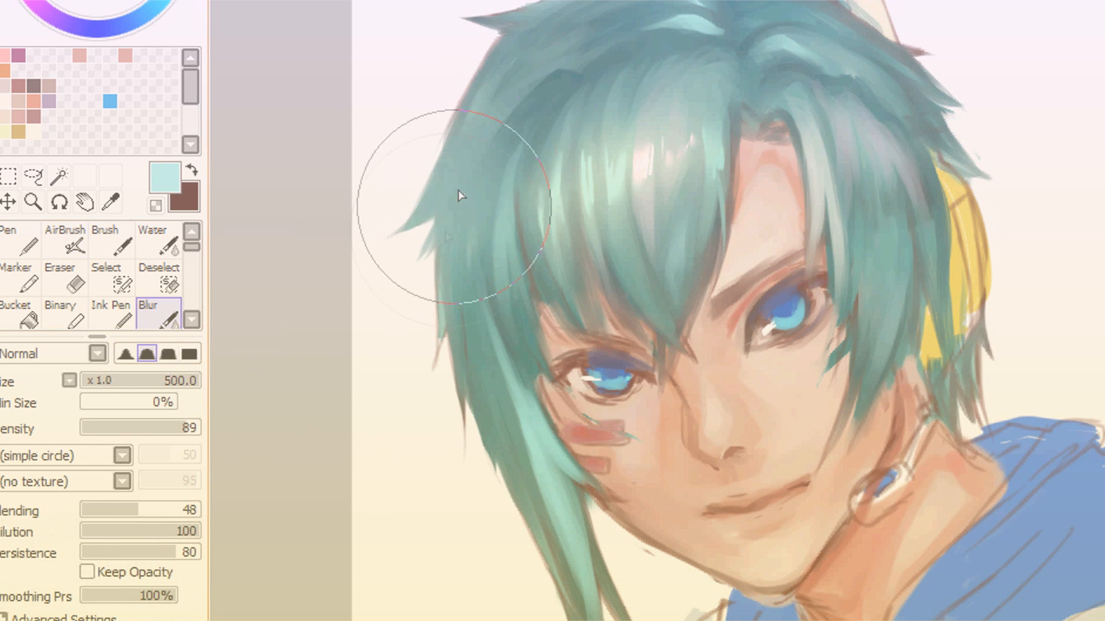
drag(441, 206, 432, 245)
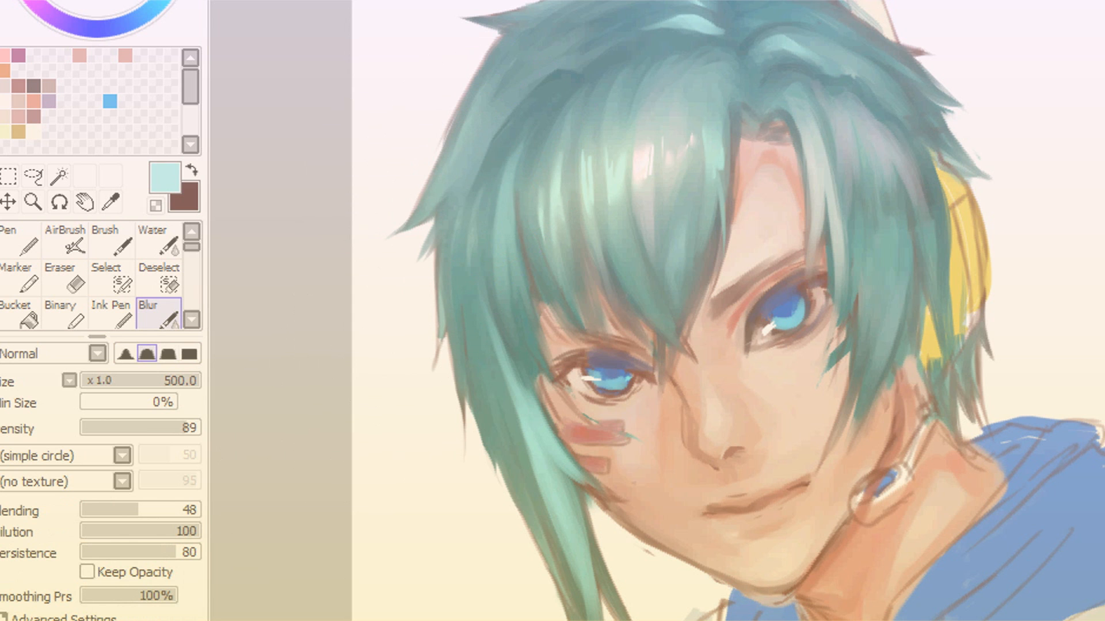
Airbrush a soft light pink tint over the hair at size 500 and density 15, and resample a crown colour for the Brush.
key(v)
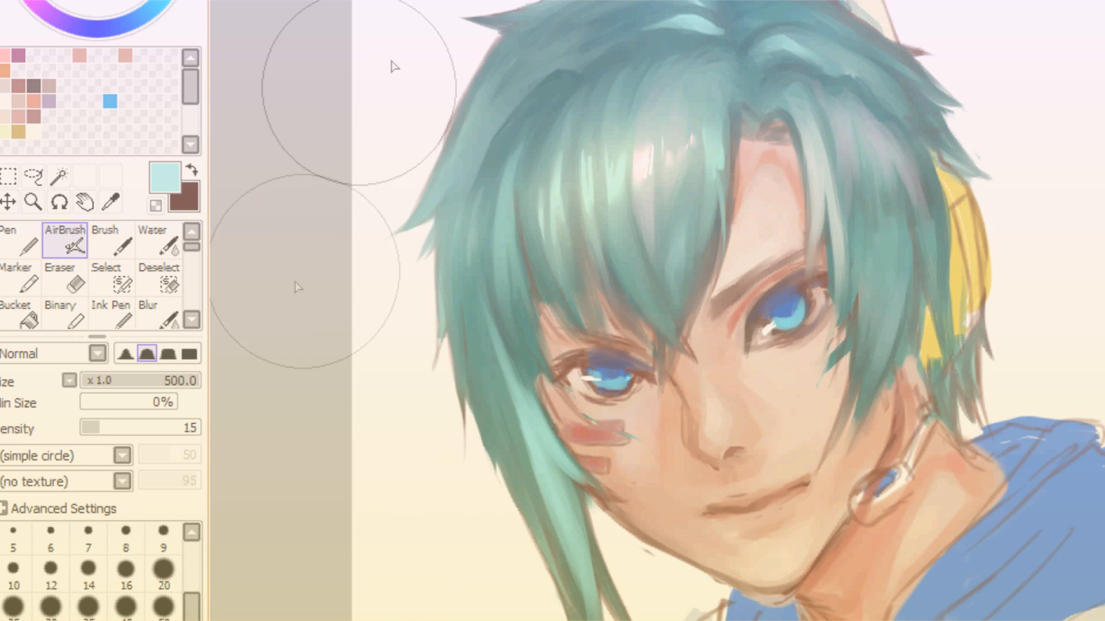
click(26, 3)
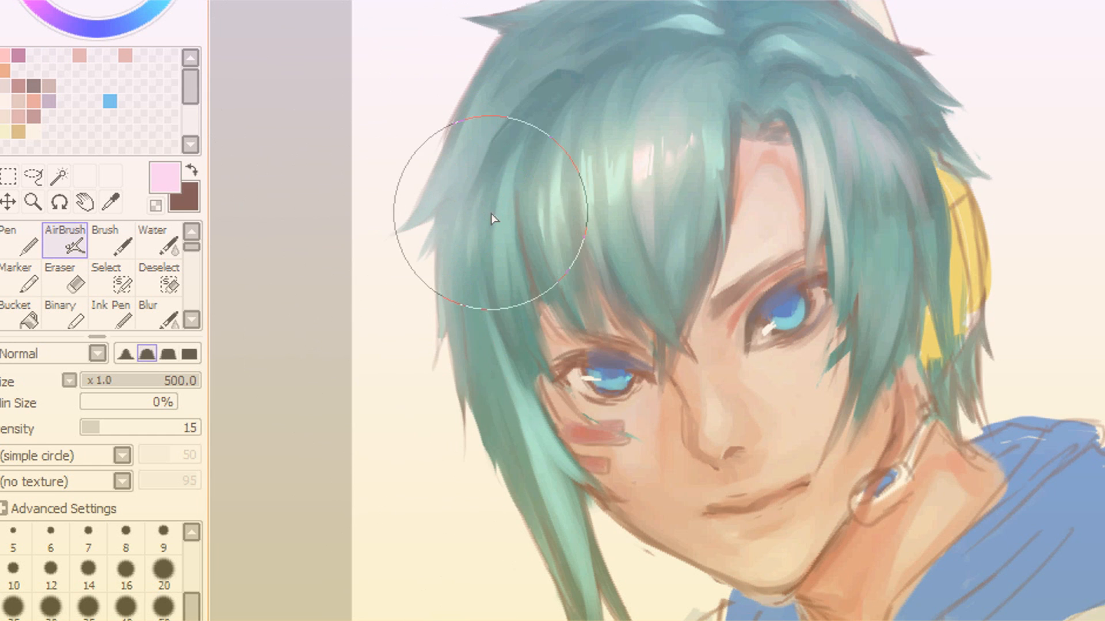
key(b)
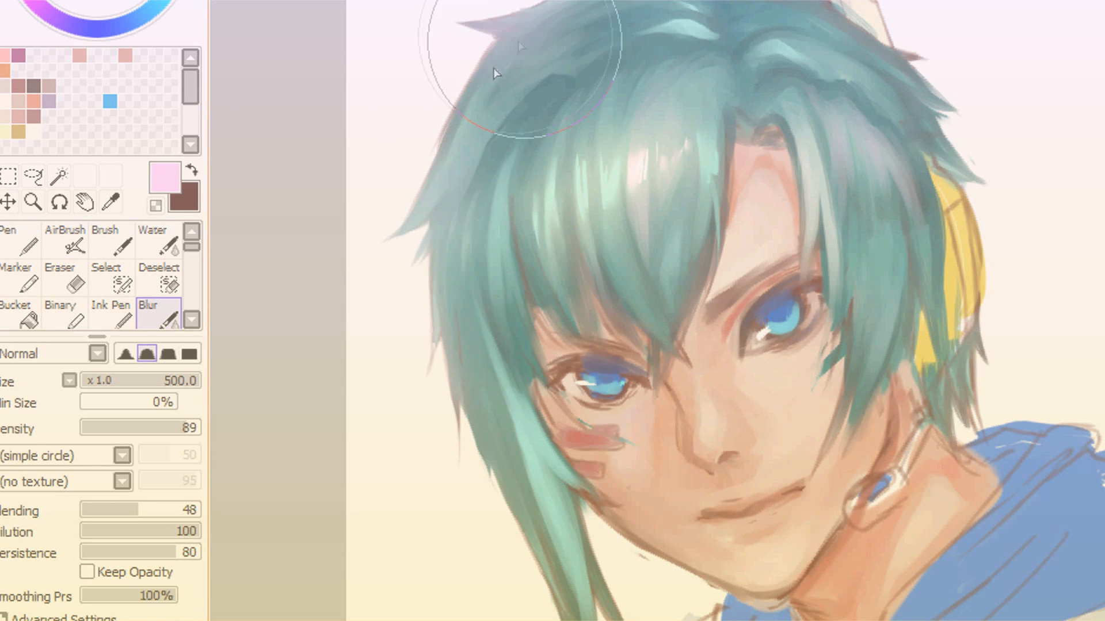
click(141, 16)
click(111, 241)
alt+click(716, 4)
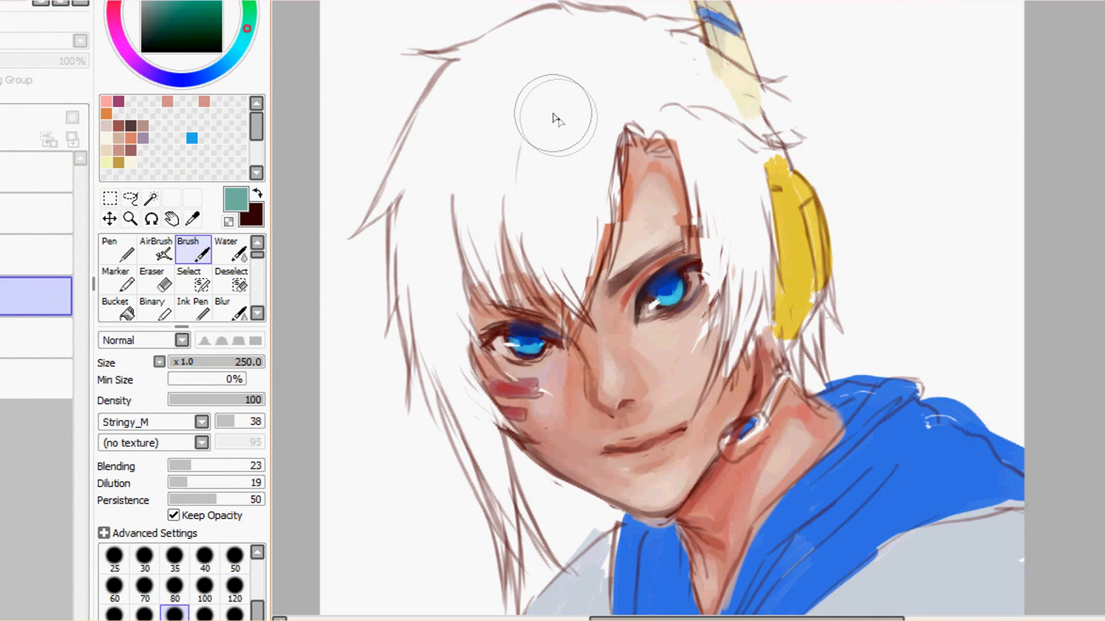
Create a new canvas with the Postcard - 300dpi preset.
key(alt+f)
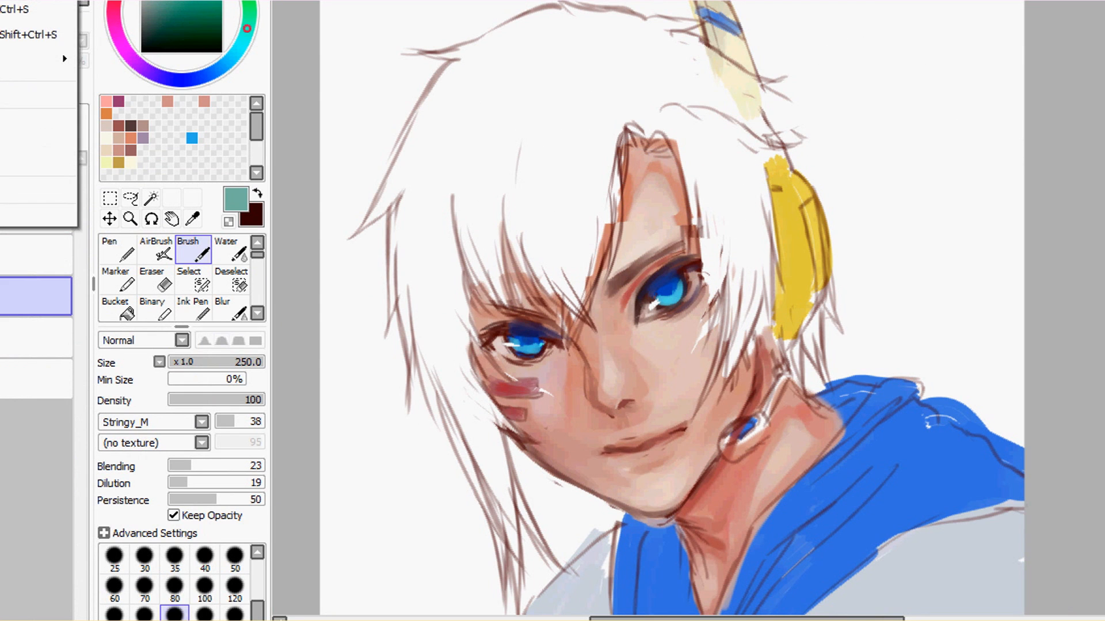
click(28, 1)
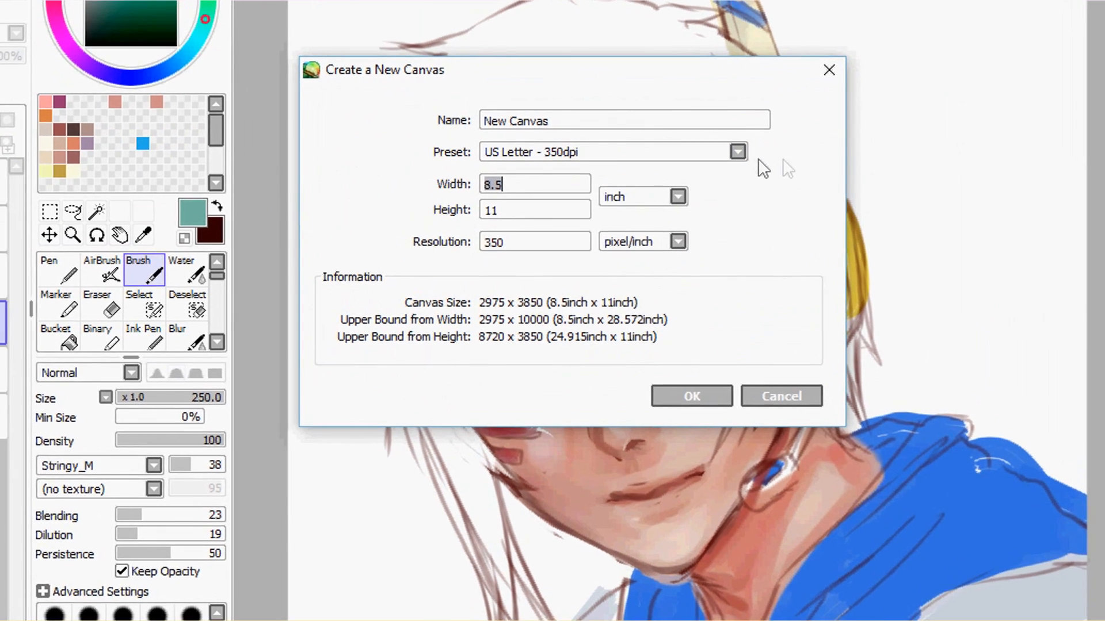
click(716, 145)
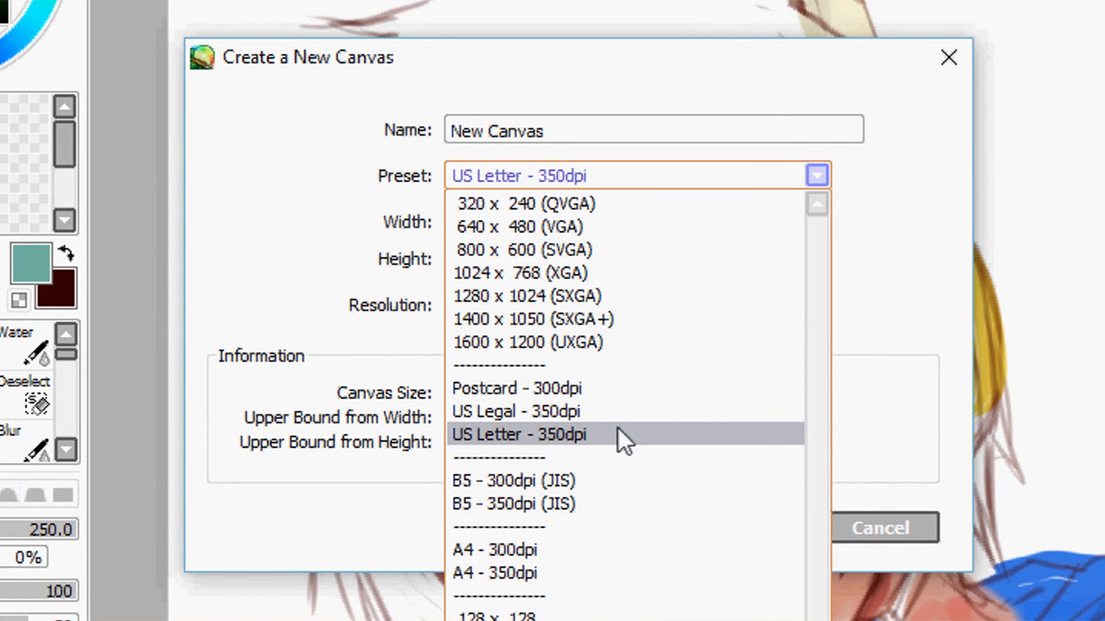
click(615, 392)
click(781, 524)
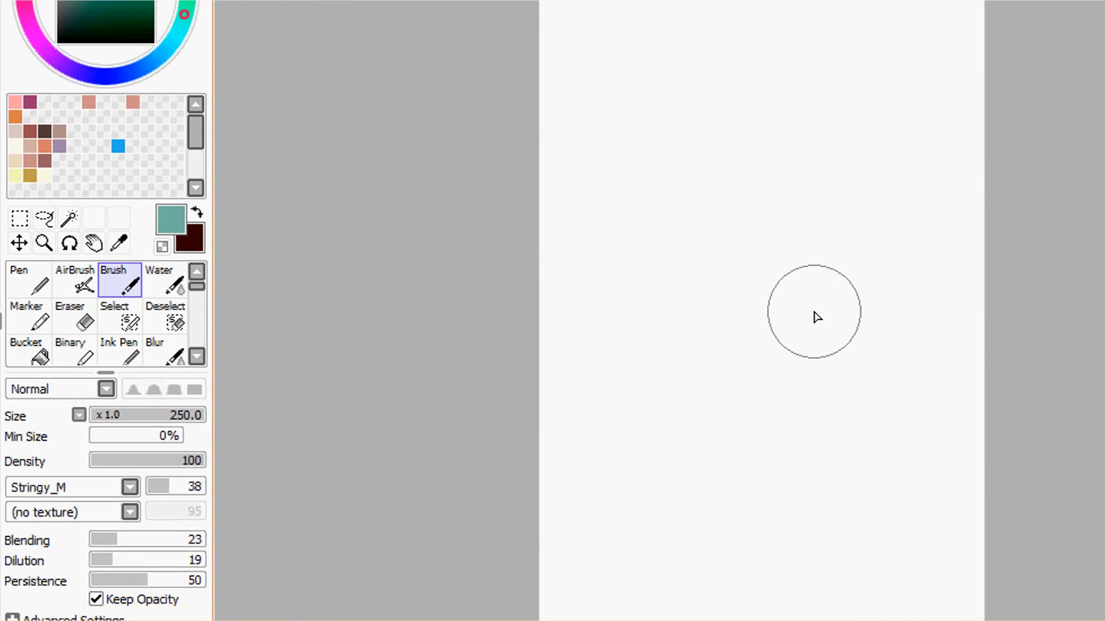
scroll(813, 311, up, 4)
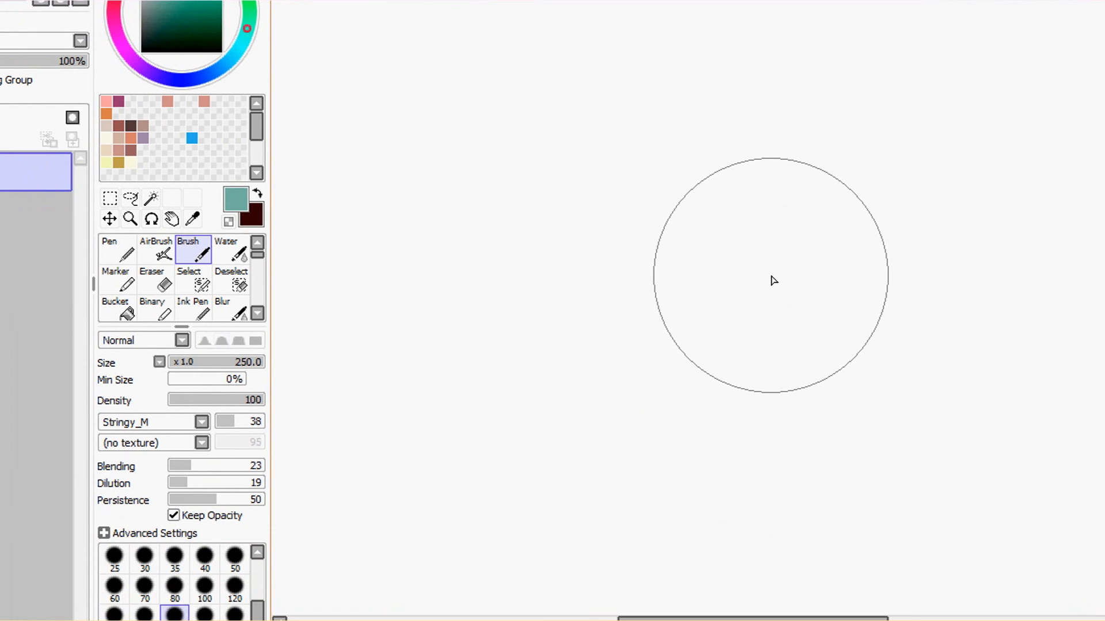
scroll(813, 312, down, 4)
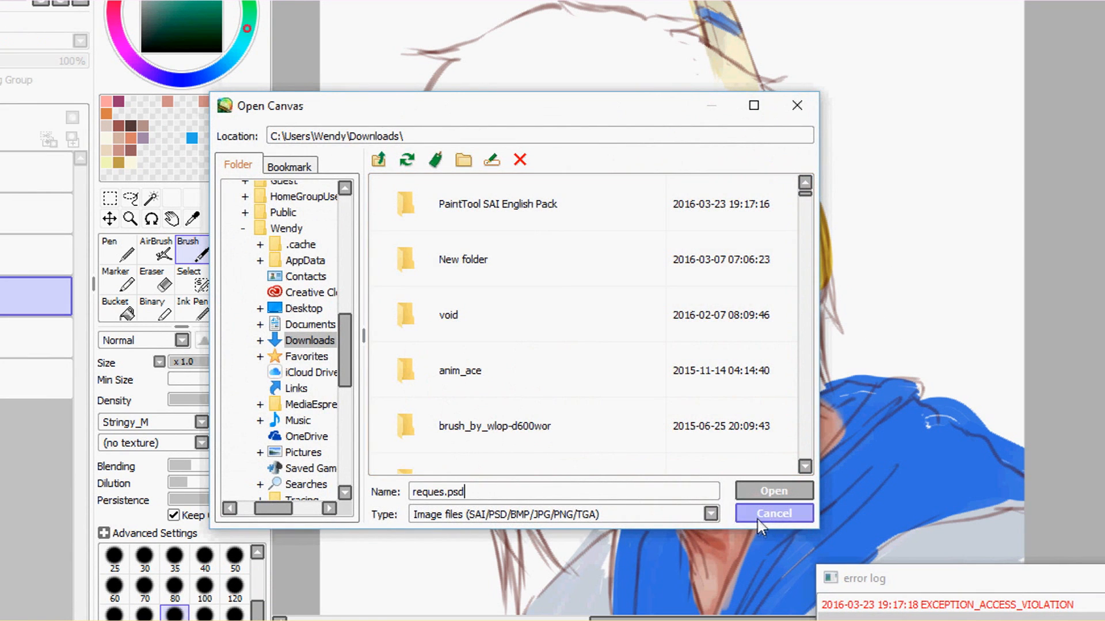
Dismiss the Open Canvas dialog and create a new canvas with the US Letter - 350dpi preset.
click(770, 489)
key(ctrl+n)
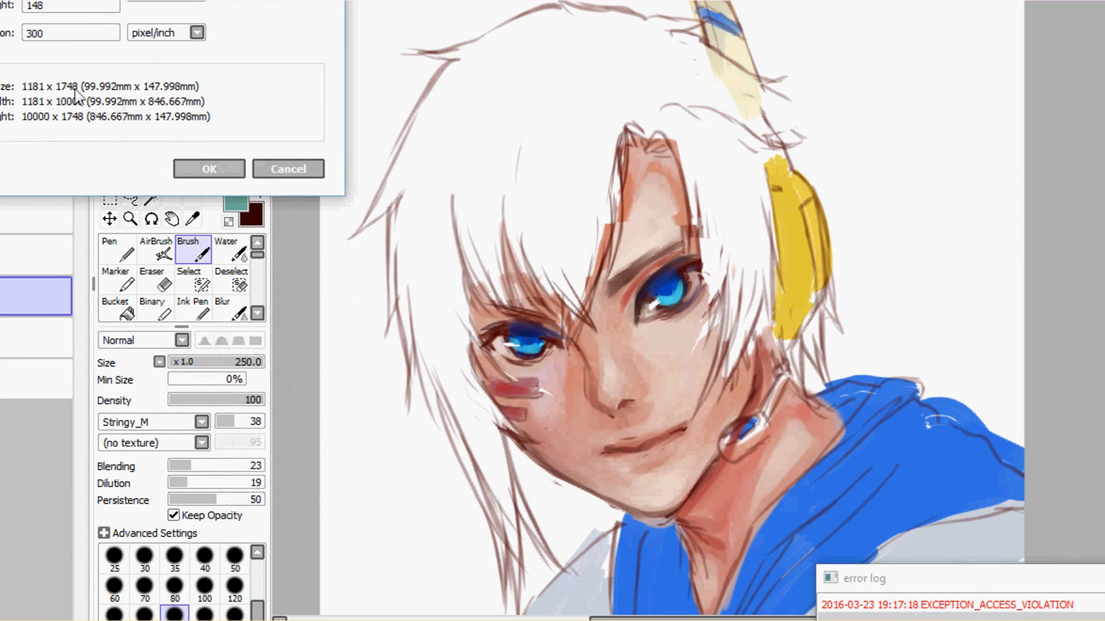
click(605, 101)
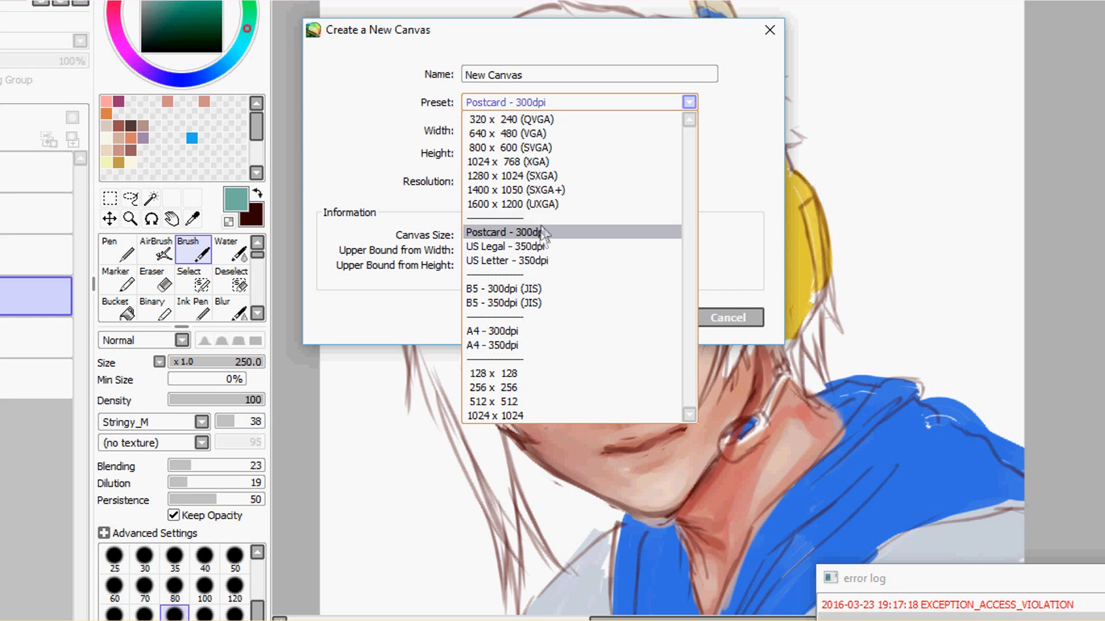
click(527, 261)
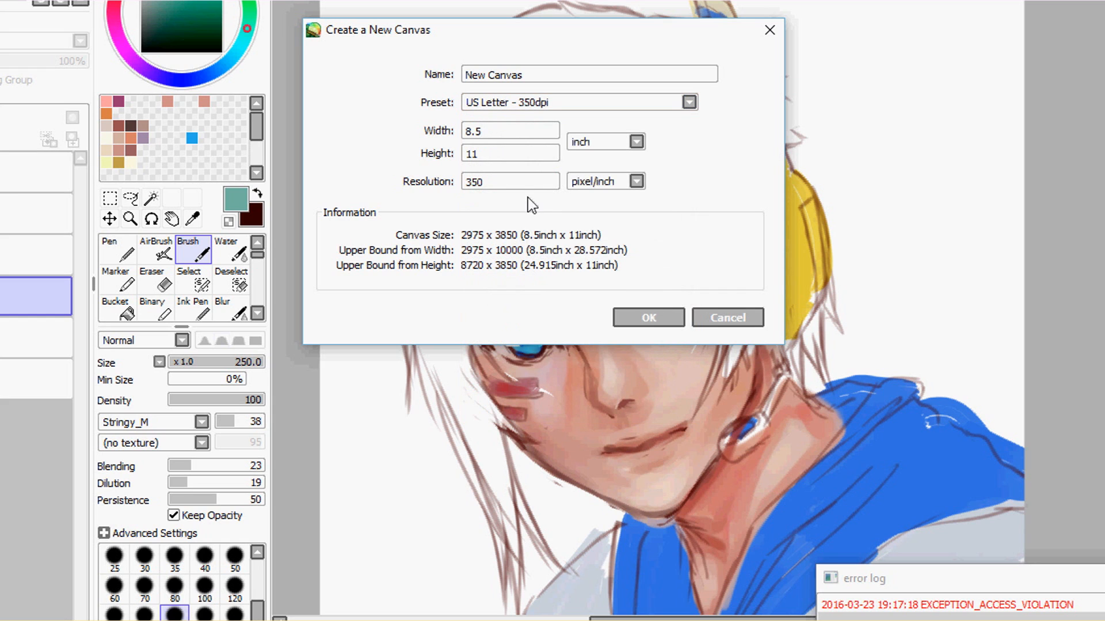
click(645, 318)
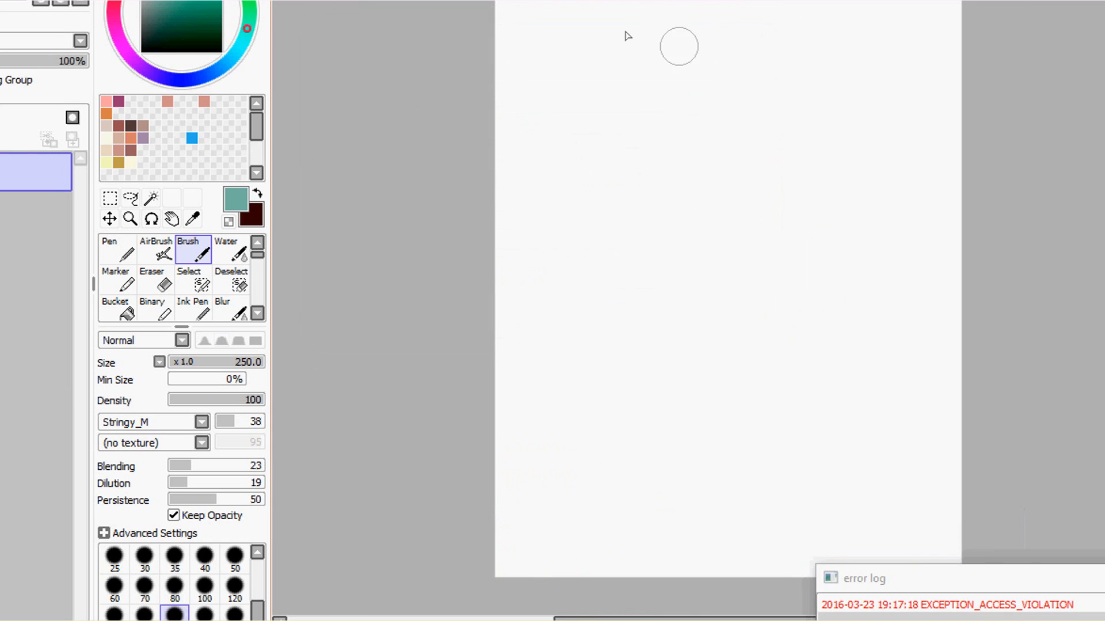
Set the Brush size to 24 for testing on the blank US Letter canvas.
scroll(748, 63, up, 3)
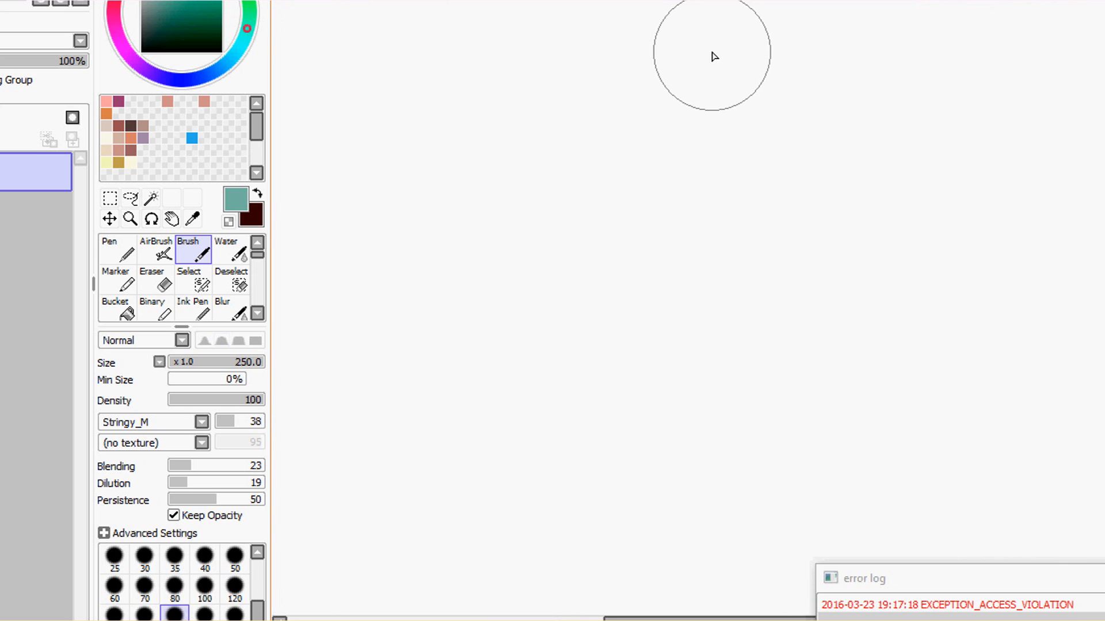
click(246, 362)
text(25)
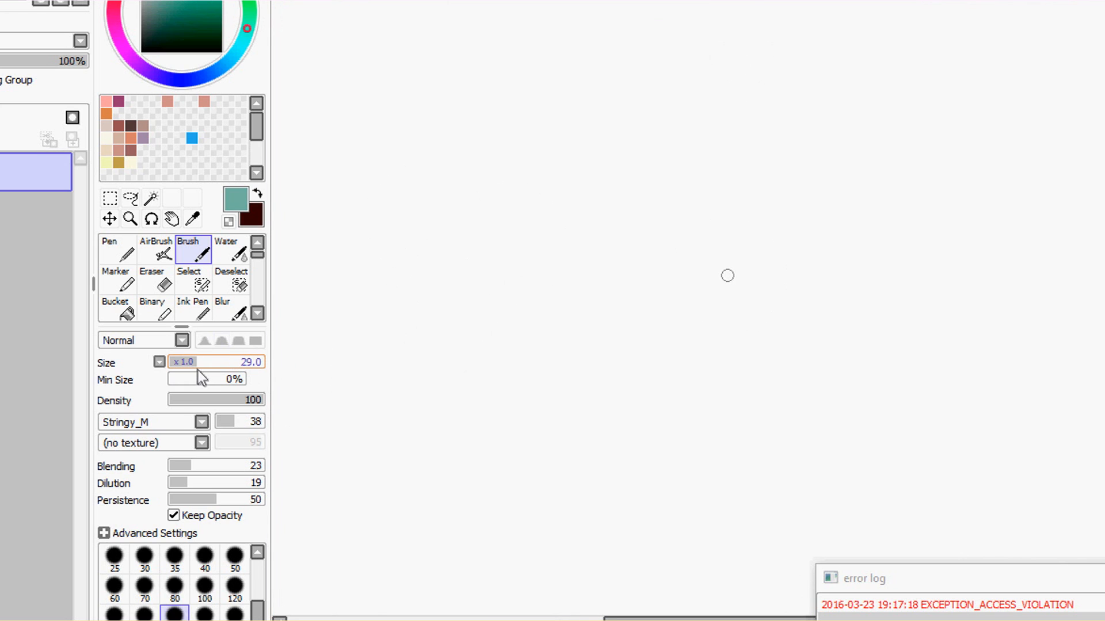
key(Return)
Paint a cluster of long crossing diagonal teal test strokes in the middle of the US Letter canvas.
mouse_move(487, 296)
mouse_down()
mouse_move(697, 112)
mouse_move(477, 330)
mouse_up()
drag(585, 213, 452, 412)
drag(636, 183, 486, 446)
scroll(572, 309, down, 3)
scroll(584, 358, up, 2)
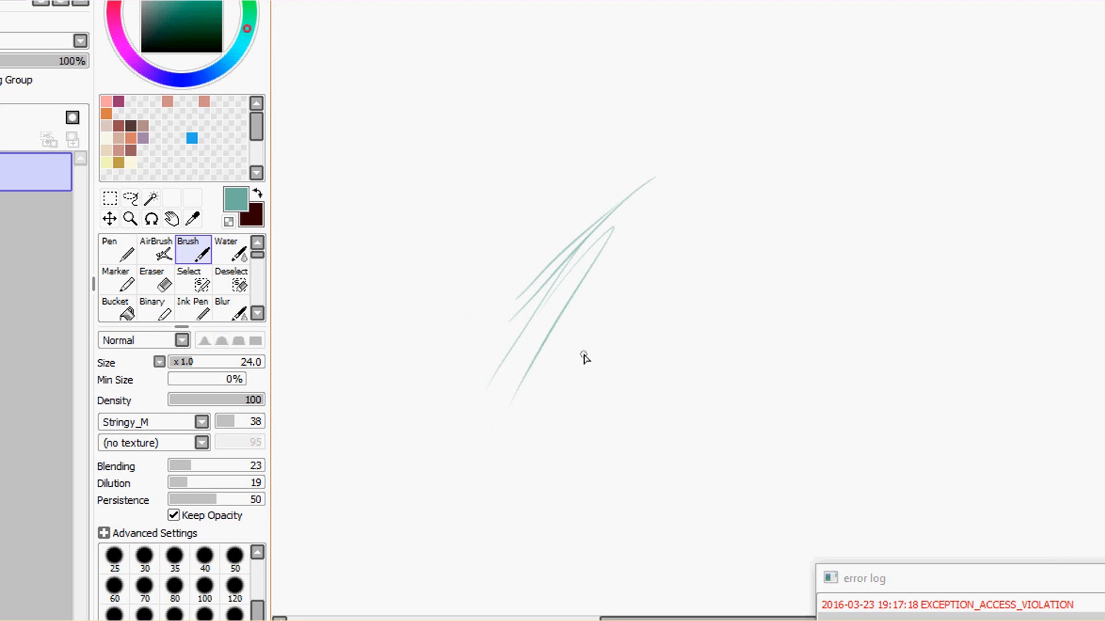
drag(610, 92, 525, 492)
drag(621, 170, 555, 409)
drag(690, 152, 541, 422)
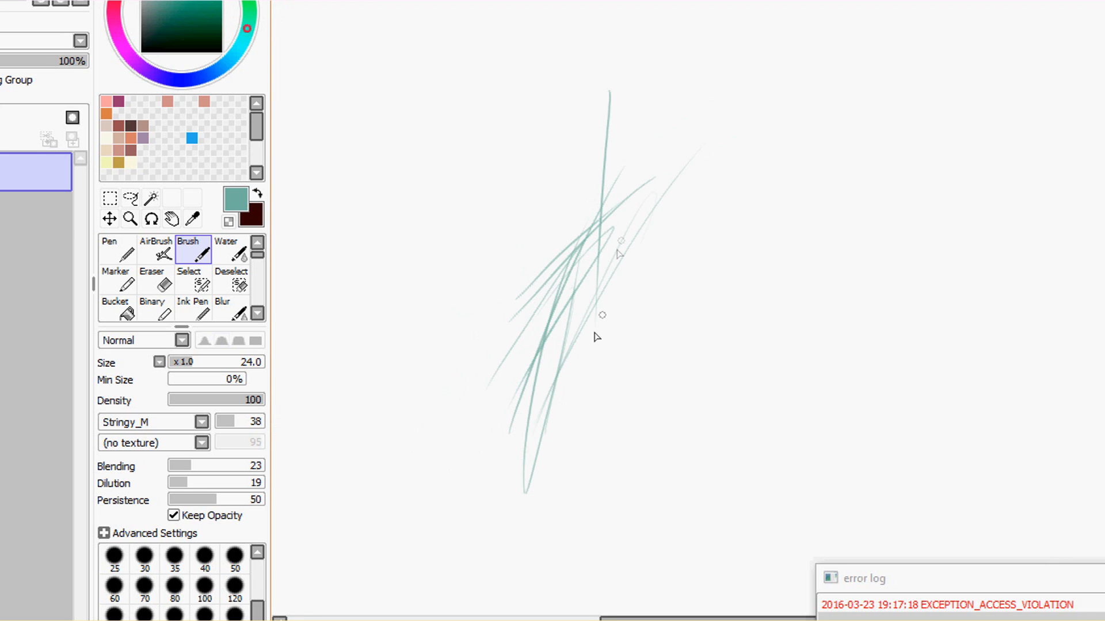
Create another new canvas from a much smaller landscape preset for comparing the same brush.
click(1, 1)
click(18, 1)
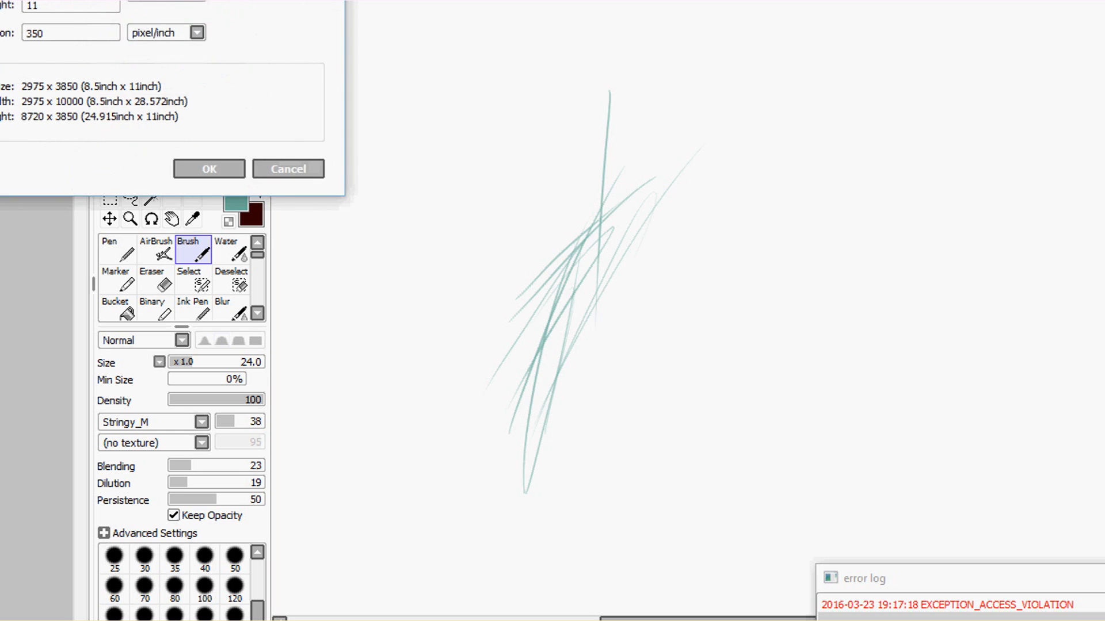
click(138, 1)
click(69, 2)
click(224, 171)
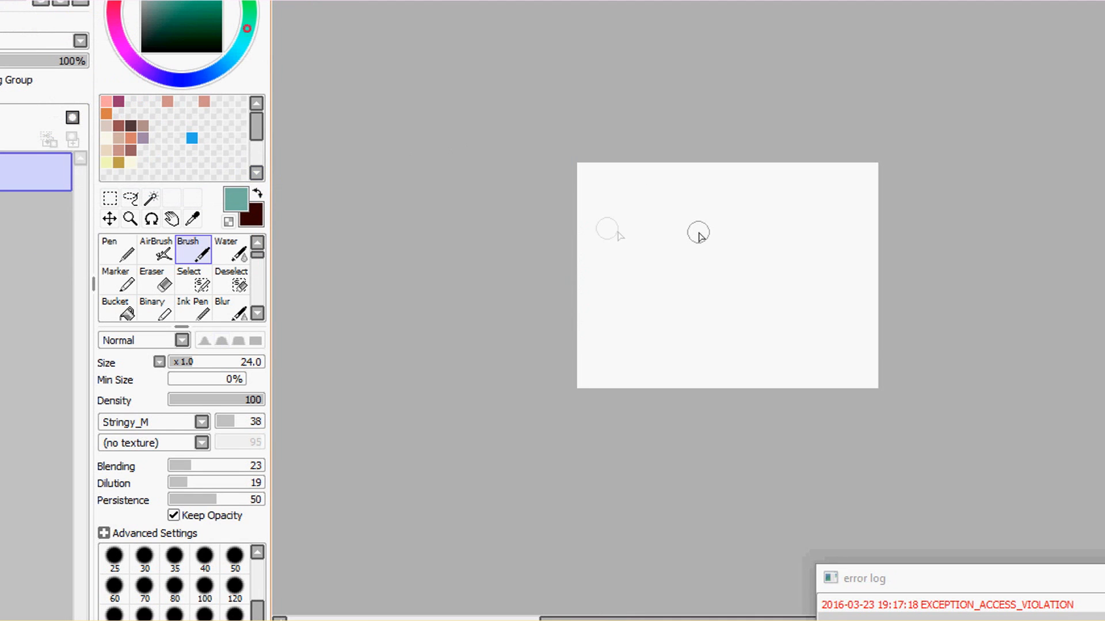
Paint overlapping diagonal teal test strokes on the small canvas with the same size 24 Stringy_M brush.
mouse_move(710, 193)
mouse_down()
mouse_move(646, 355)
mouse_move(711, 236)
mouse_up()
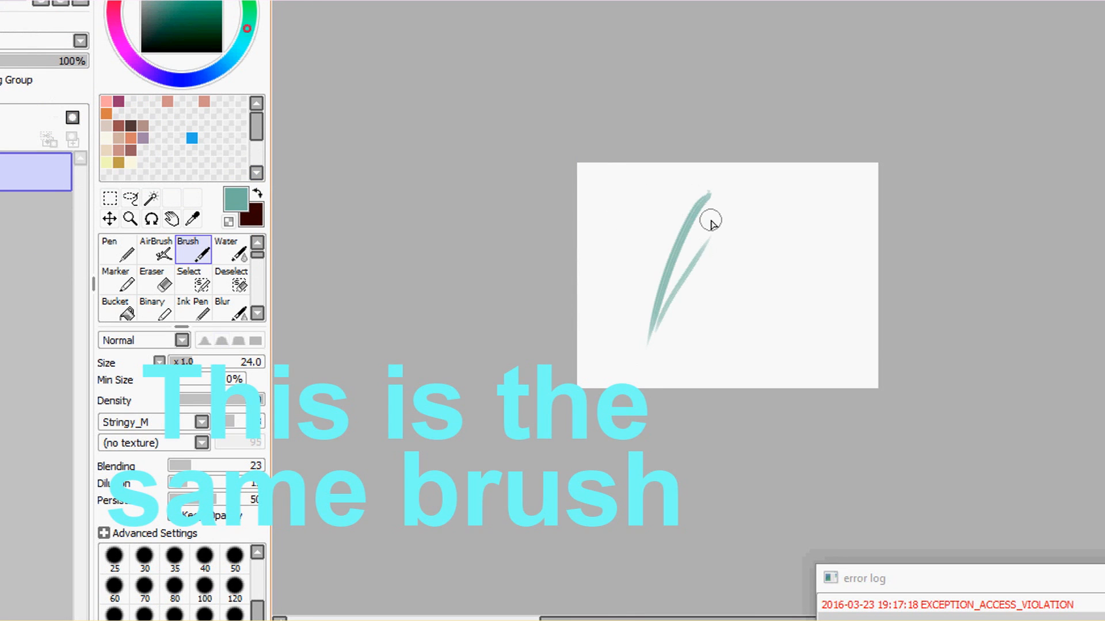
scroll(711, 222, up, 2)
drag(648, 172, 656, 345)
scroll(584, 333, up, 3)
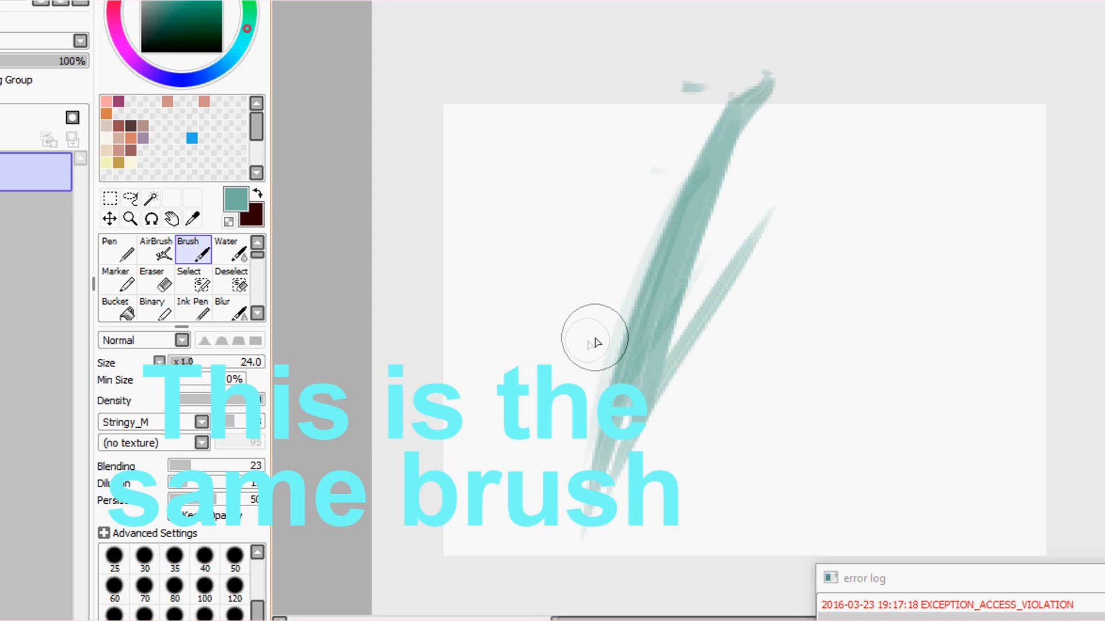
mouse_move(698, 382)
mouse_down()
mouse_move(717, 261)
mouse_move(698, 190)
mouse_up()
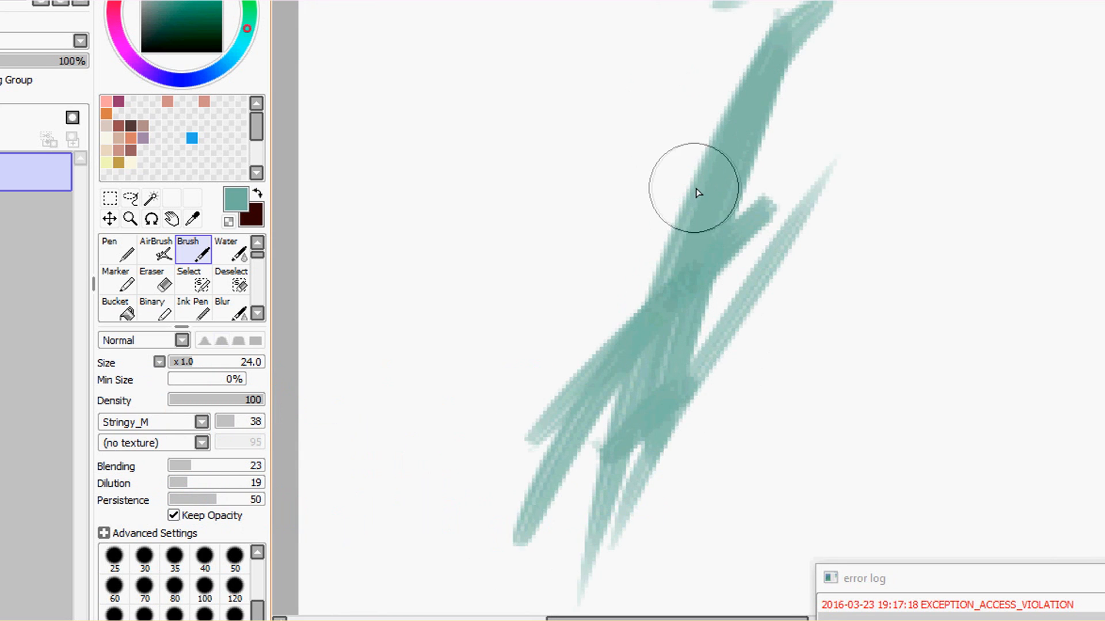
scroll(698, 190, down, 2)
Close the test canvases without saving and return to the portrait painting.
key(ctrl+w)
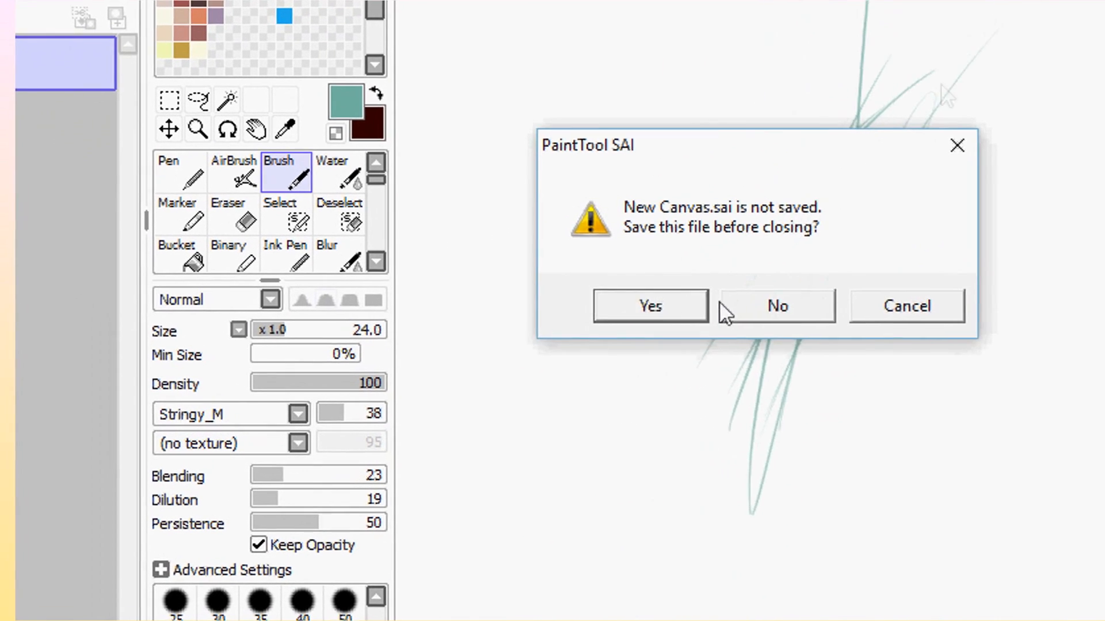
click(774, 310)
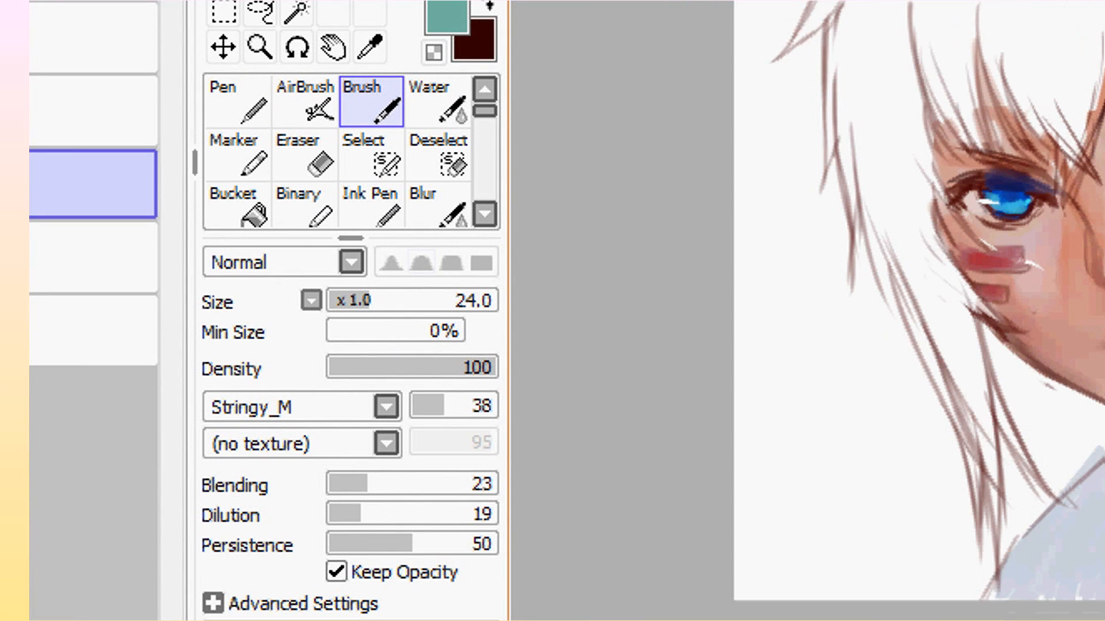
Browse the available brush shapes and change the Brush's shape to Noise.
scroll(881, 311, up, 1)
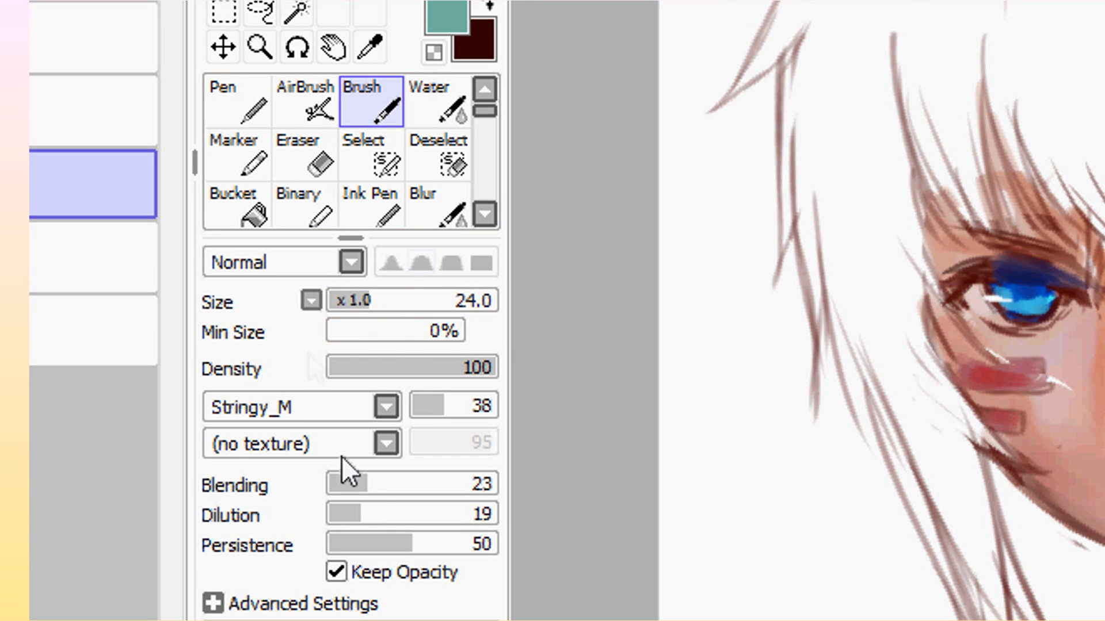
click(385, 406)
drag(382, 579, 387, 434)
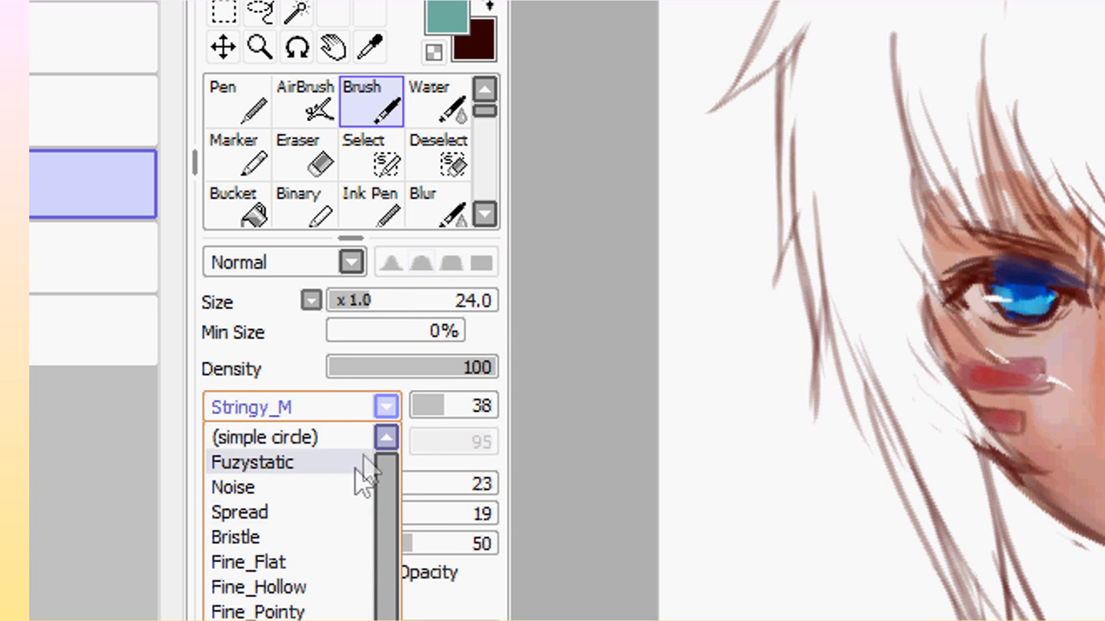
click(327, 487)
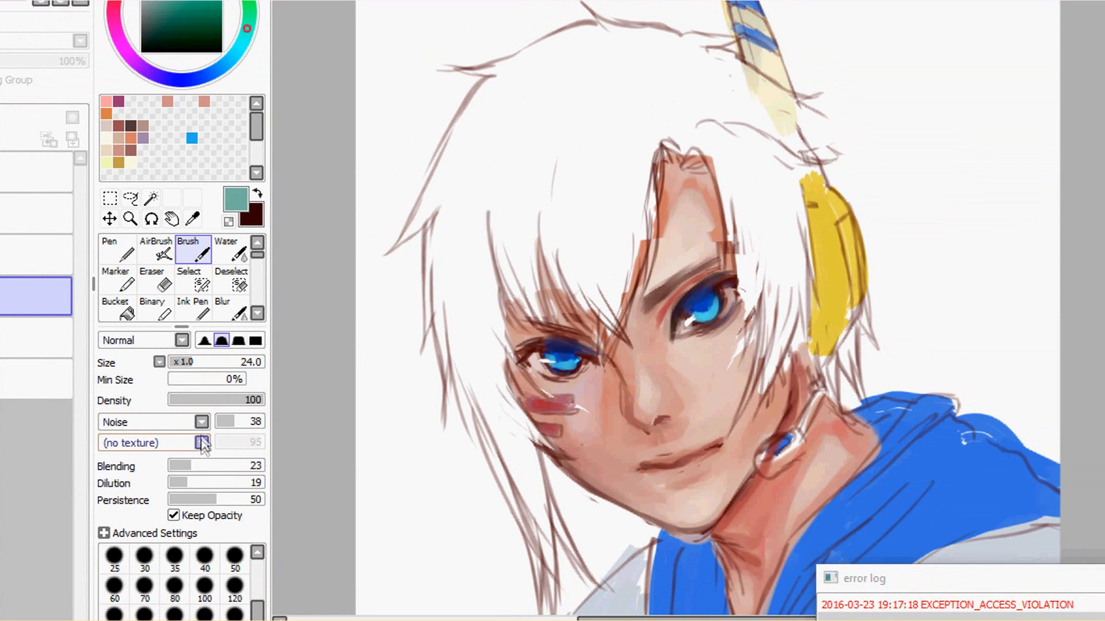
Change the Brush's shape from the list of available shapes to Stringy_M.
click(202, 422)
scroll(149, 518, down, 3)
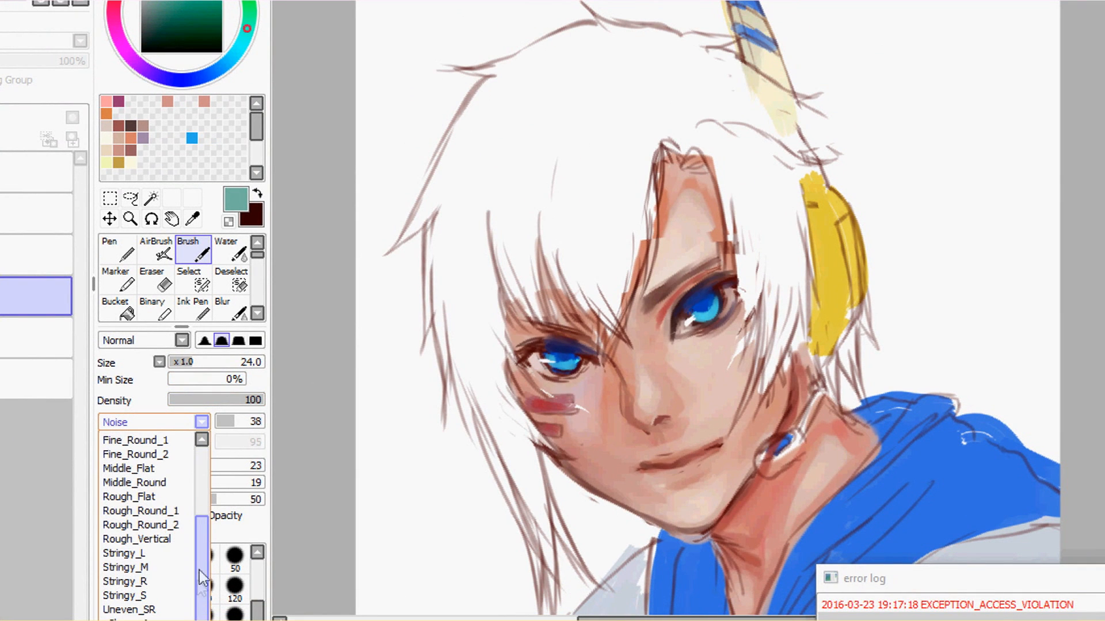
click(178, 568)
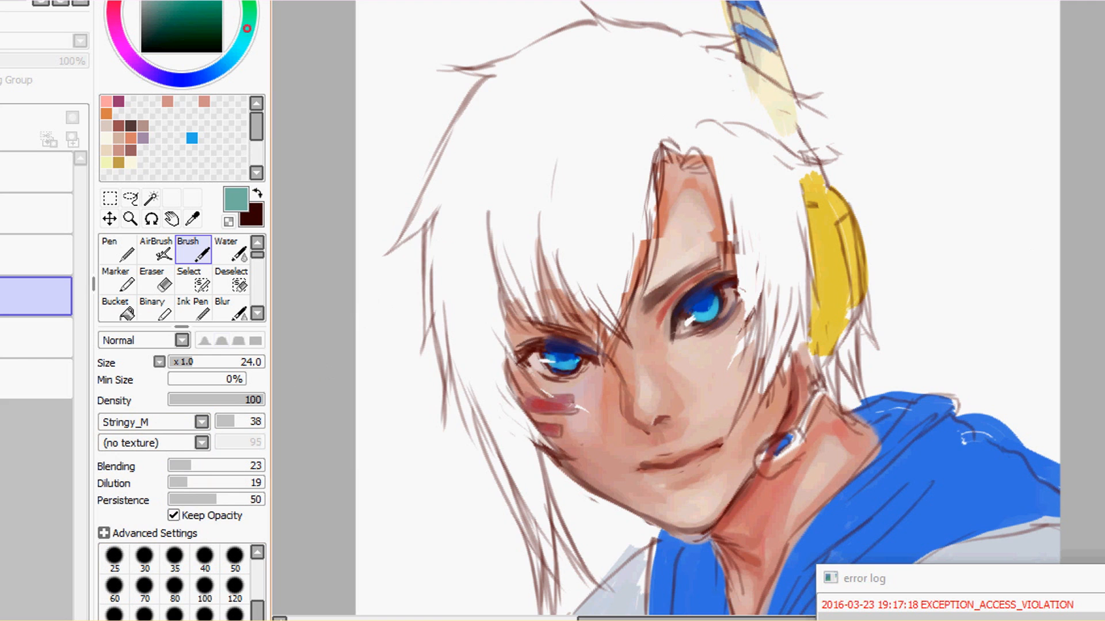
scroll(683, 52, down, 1)
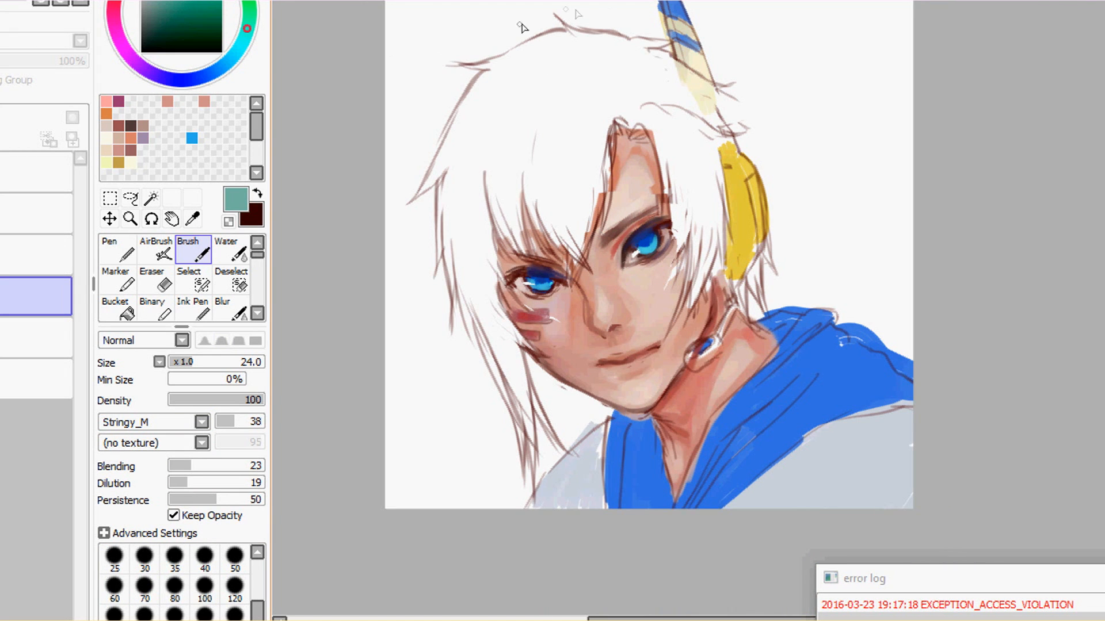
drag(522, 27, 661, 32)
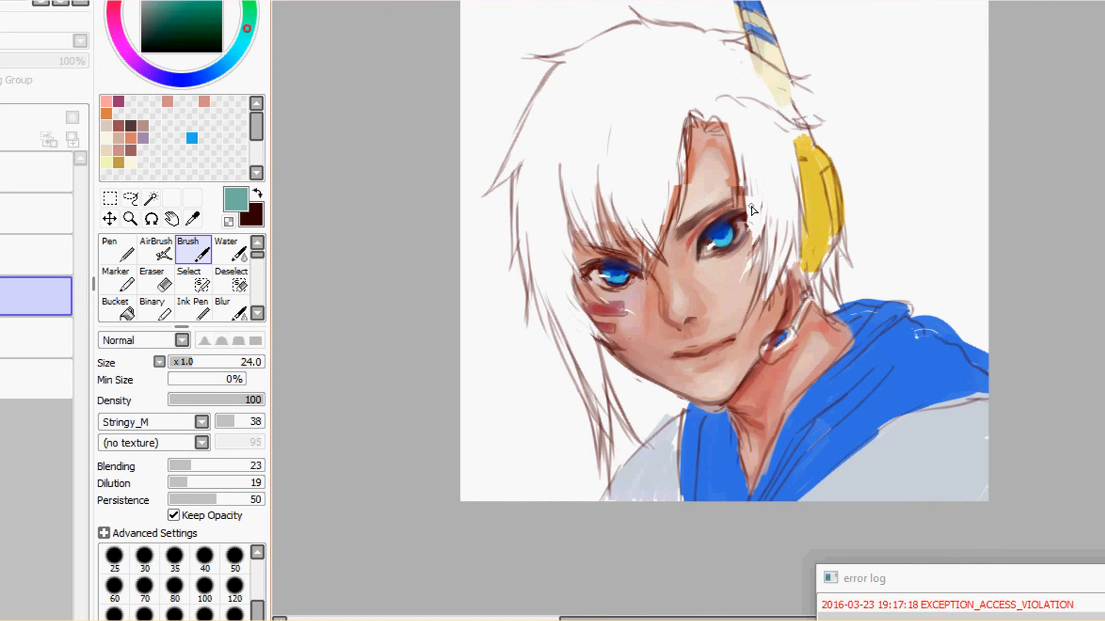
scroll(907, 264, up, 1)
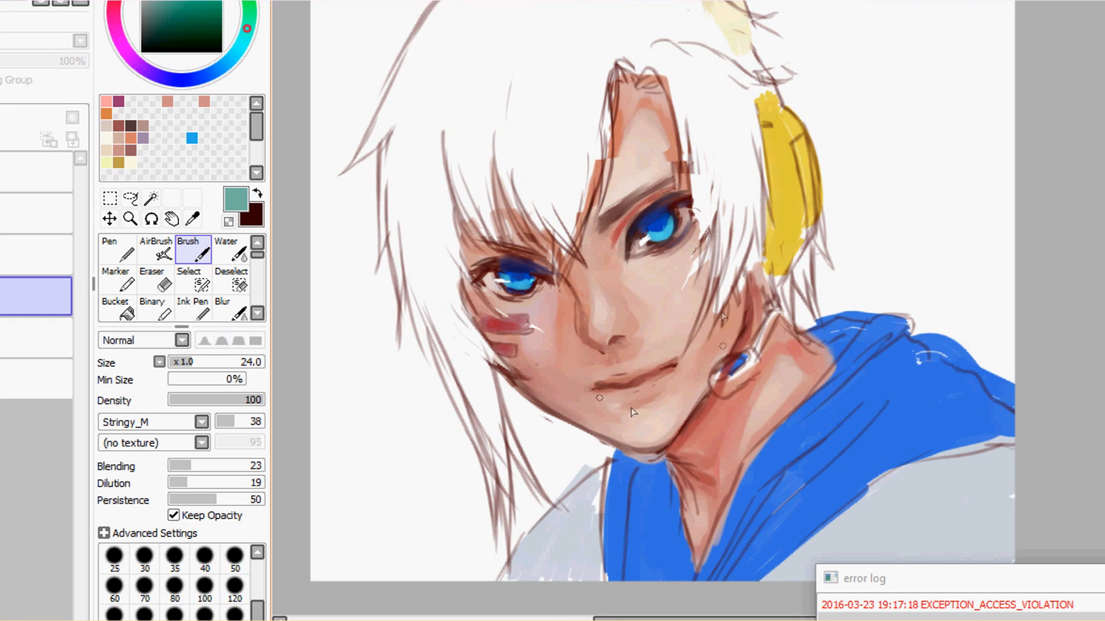
scroll(556, 294, down, 2)
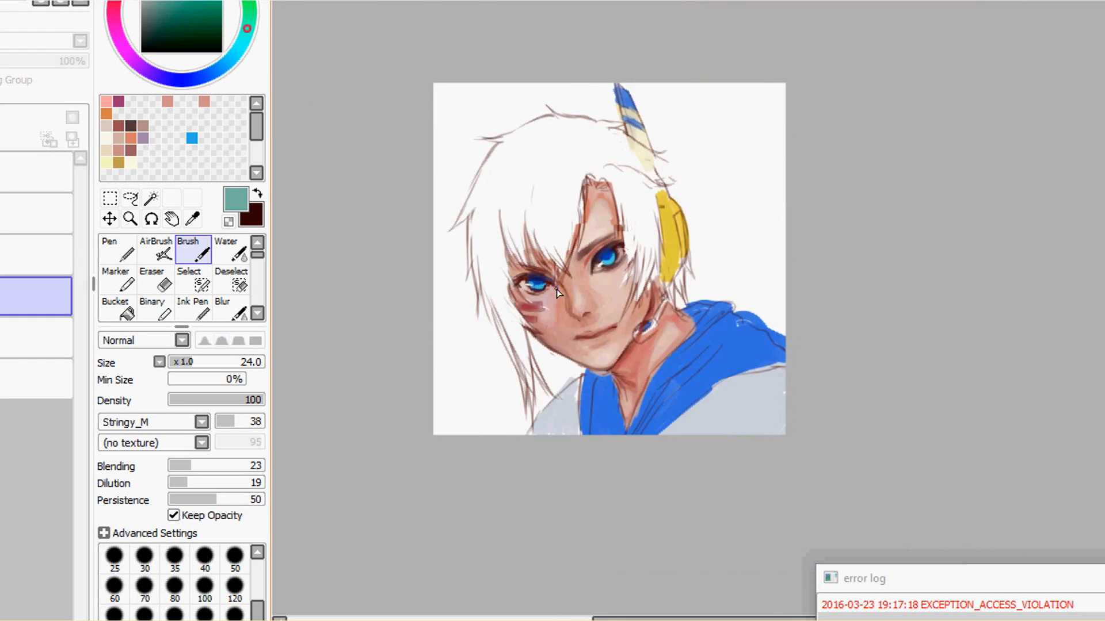
scroll(569, 190, up, 1)
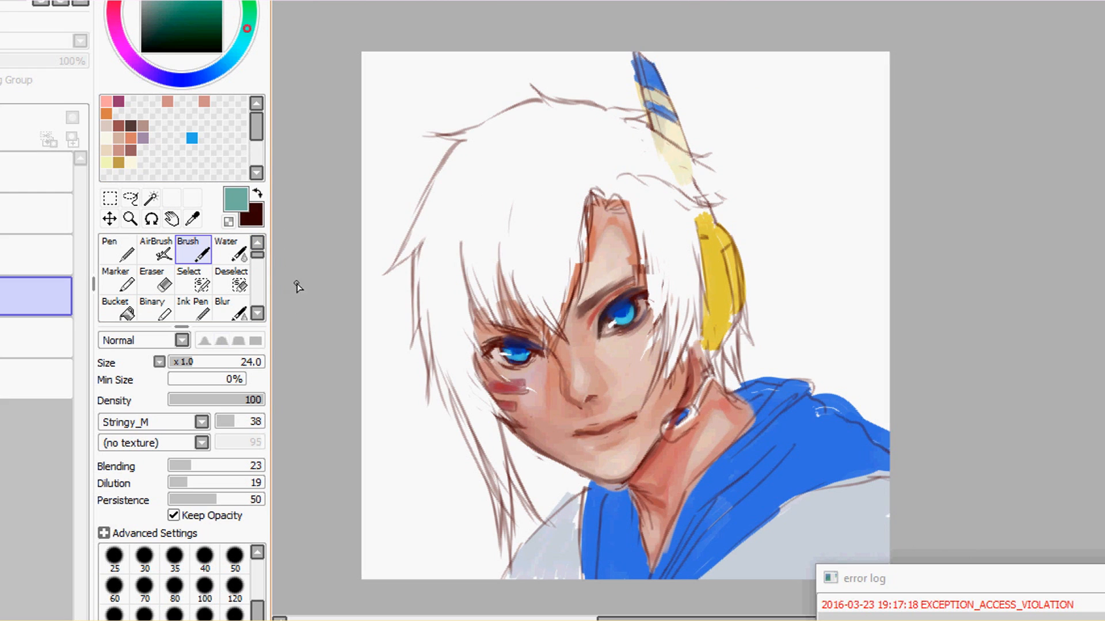
Try blocking in the front of the hair in flat teal on a new layer with the Pen at size 250.
click(118, 249)
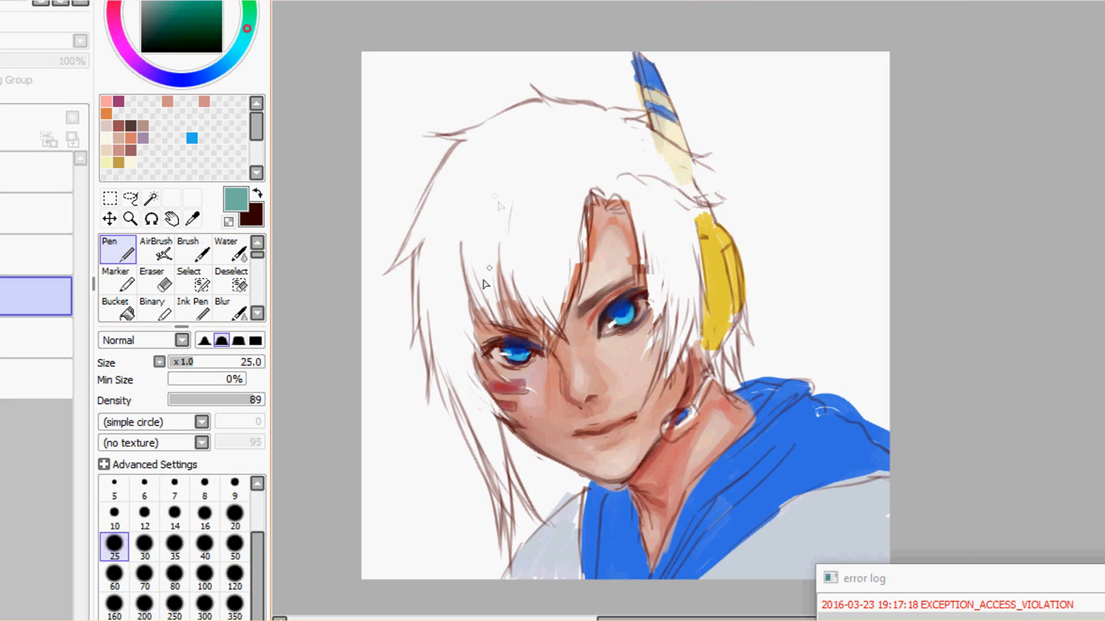
click(175, 604)
click(498, 217)
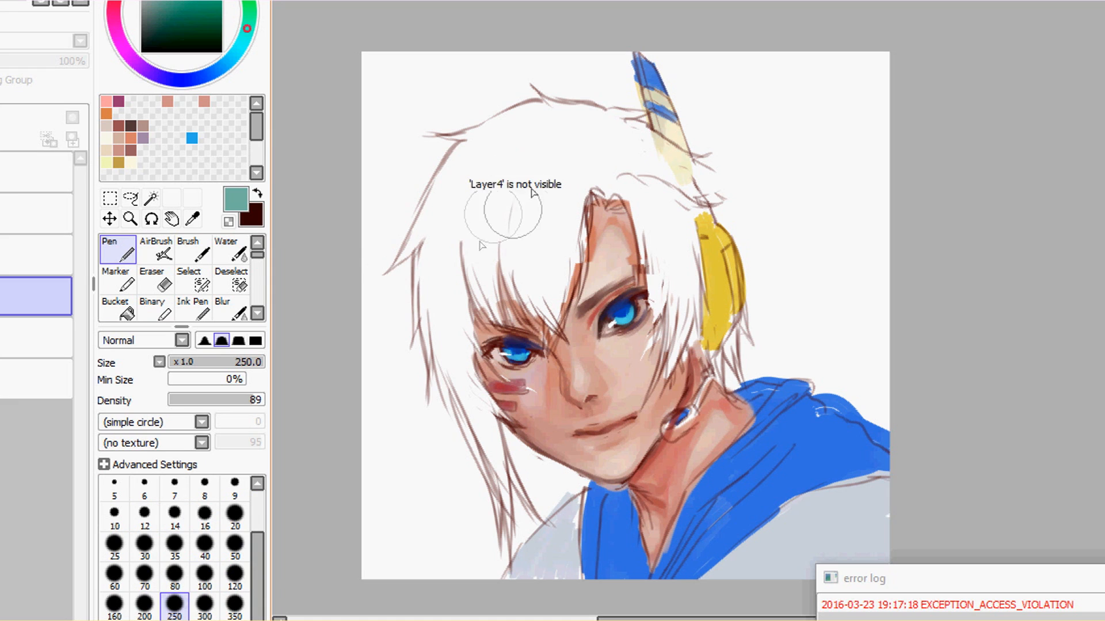
click(2, 117)
mouse_move(567, 165)
mouse_down()
mouse_move(509, 270)
mouse_move(554, 294)
mouse_move(455, 144)
mouse_move(469, 320)
mouse_move(437, 253)
mouse_move(451, 307)
mouse_move(428, 173)
mouse_up()
mouse_move(553, 109)
mouse_down()
mouse_move(460, 207)
mouse_move(558, 104)
mouse_up()
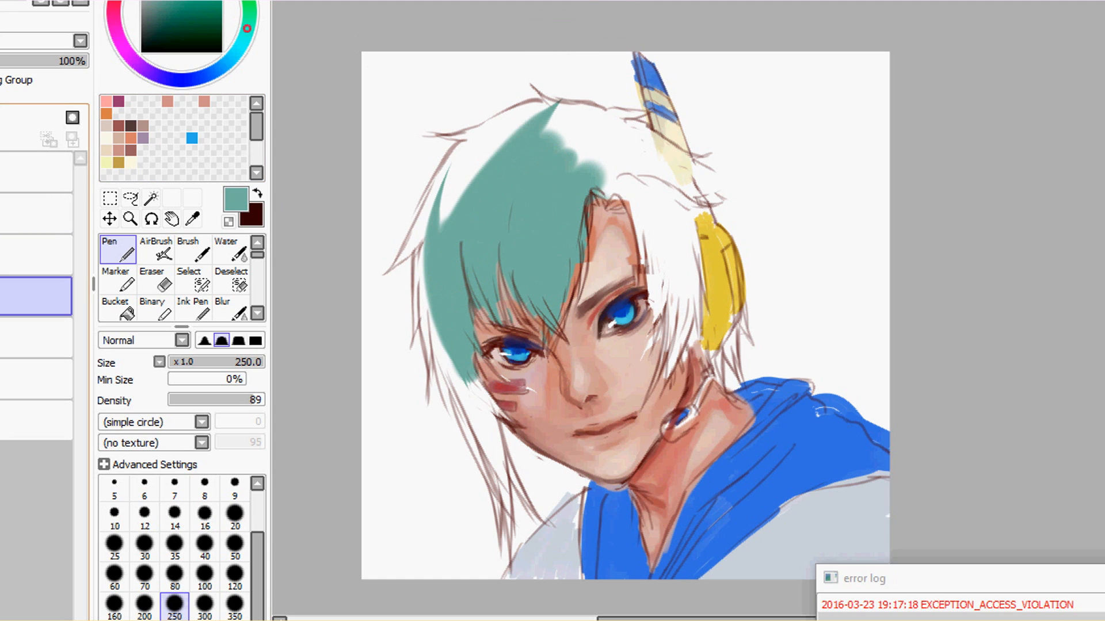
click(2, 140)
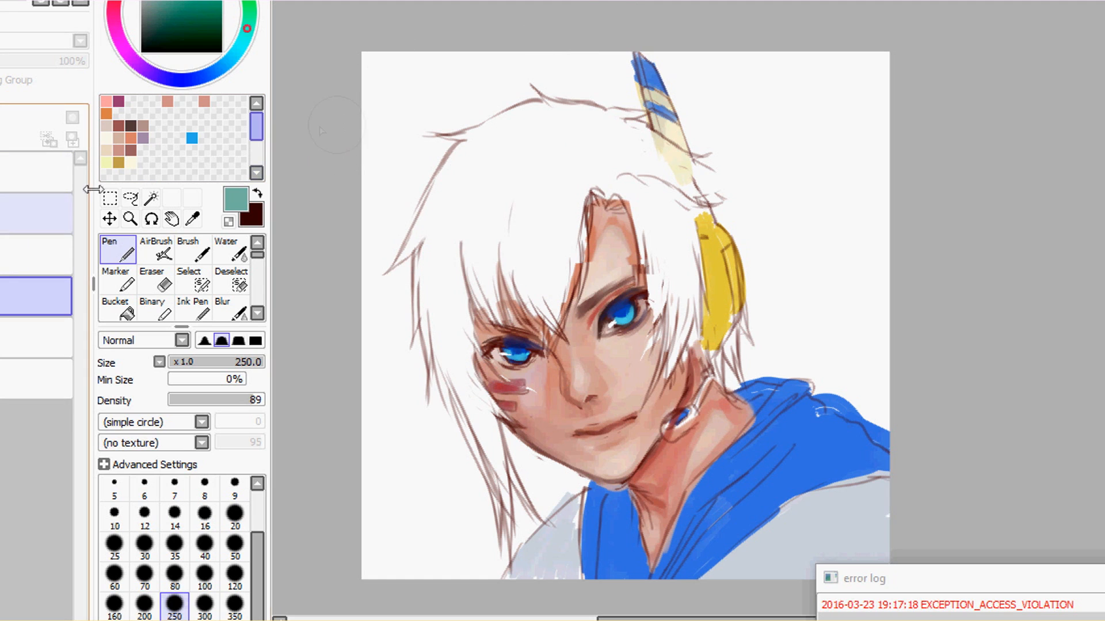
Show the layer with the teal hair base and tidy its outer edges using the Stringy_M Brush at size 40.
key(ctrl+z)
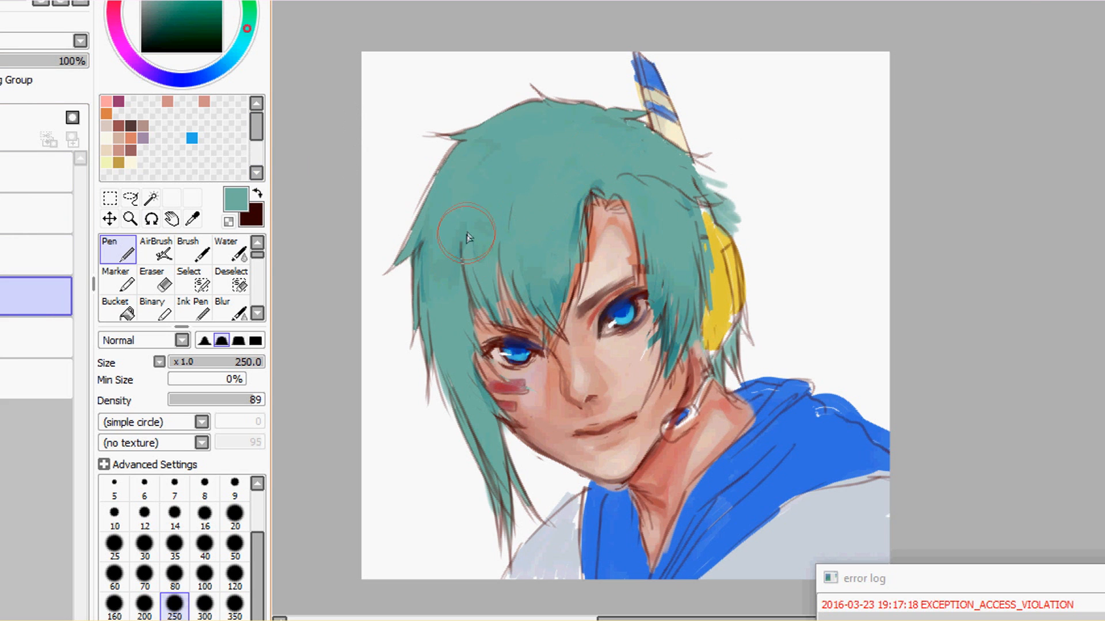
scroll(460, 241, up, 2)
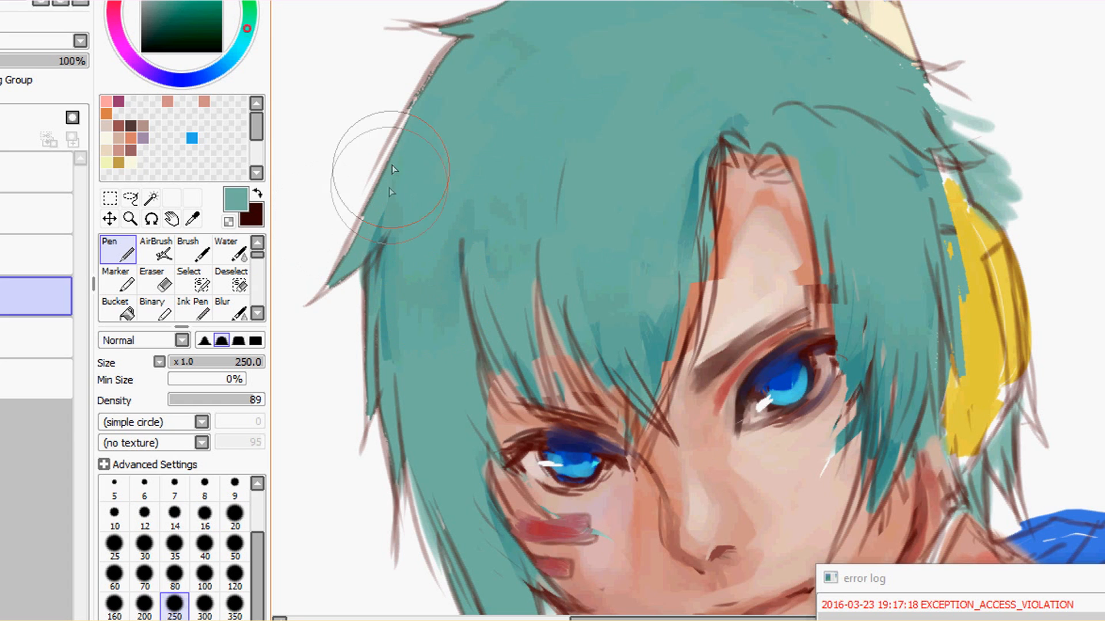
click(193, 252)
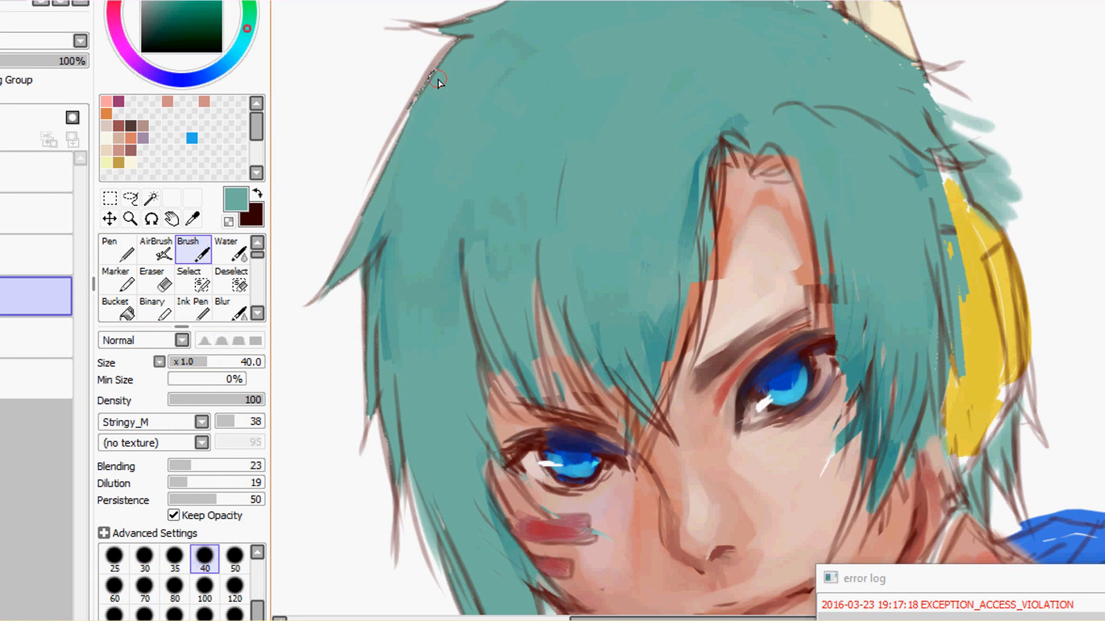
scroll(437, 80, down, 3)
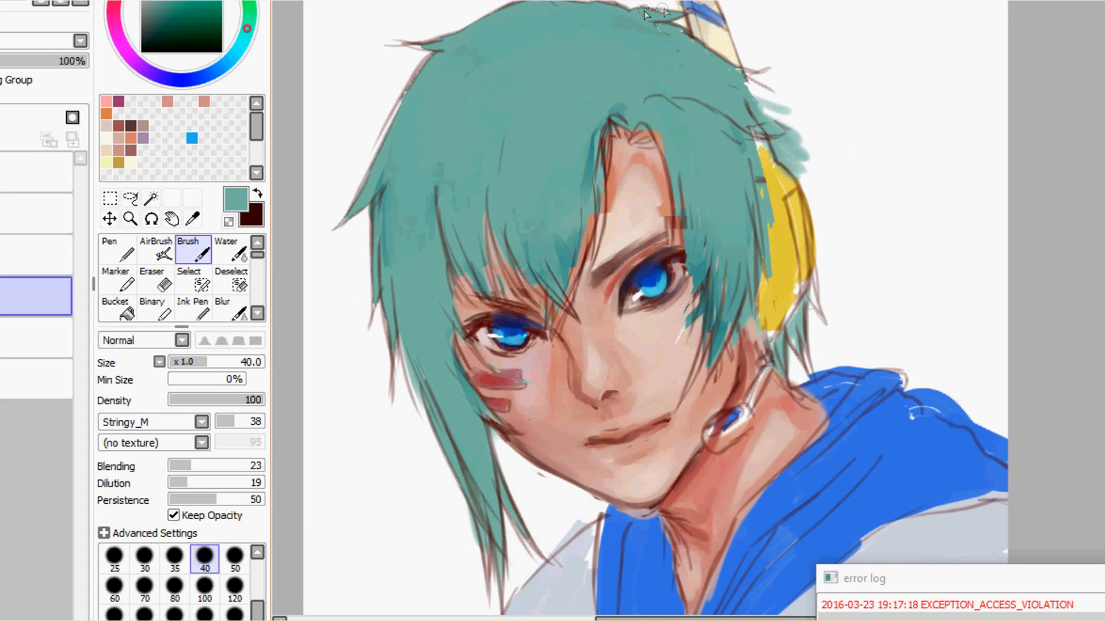
scroll(723, 98, down, 1)
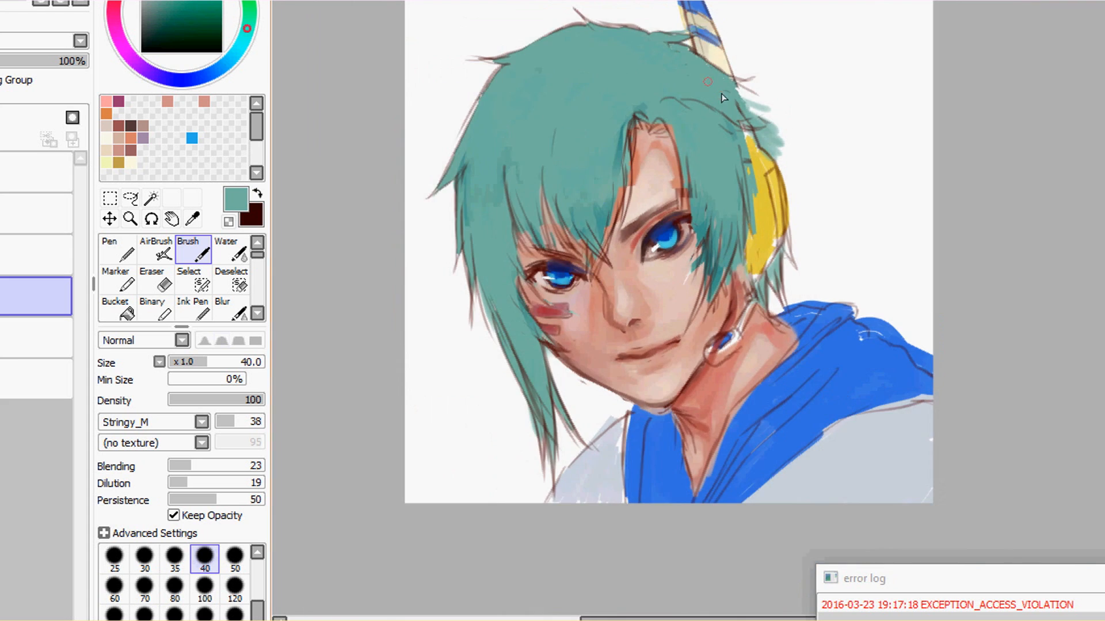
scroll(588, 166, down, 2)
scroll(629, 82, up, 2)
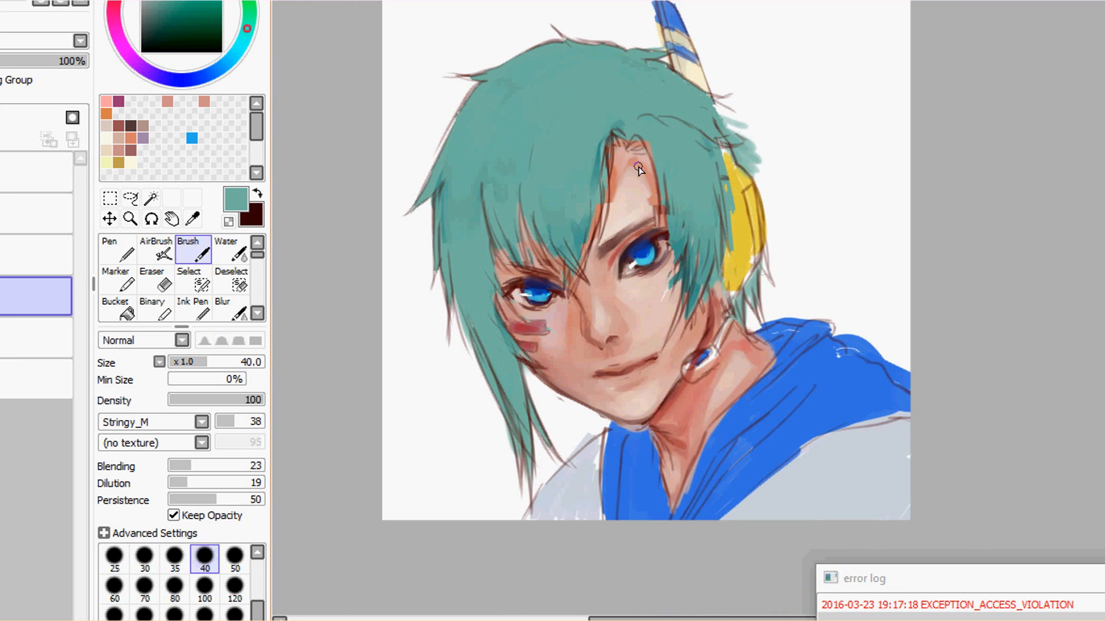
drag(653, 152, 650, 160)
scroll(654, 173, up, 1)
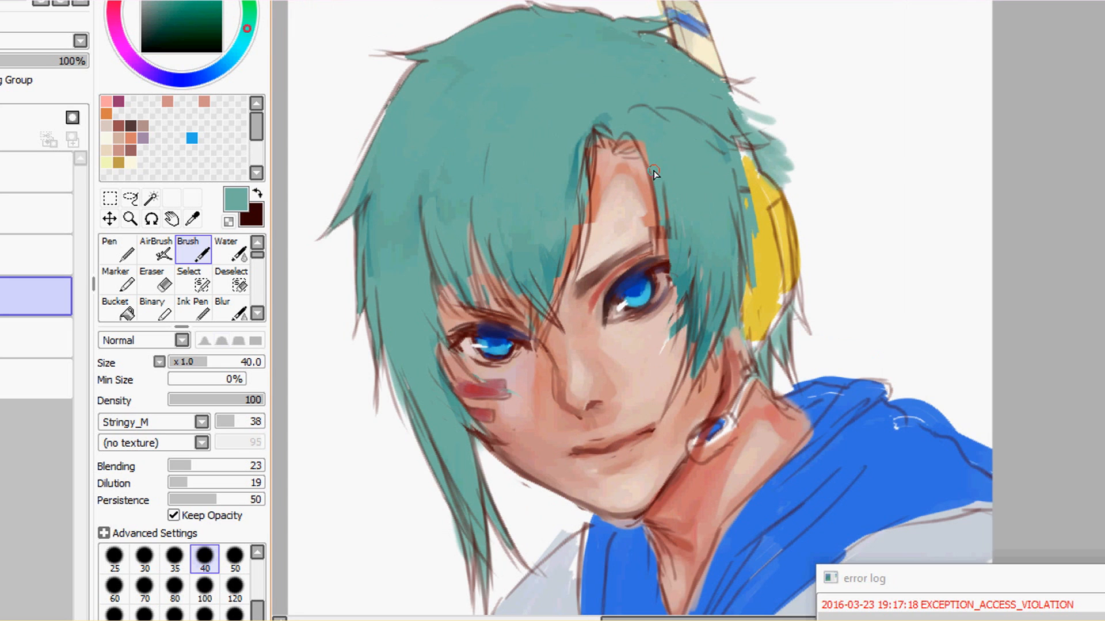
scroll(624, 185, down, 1)
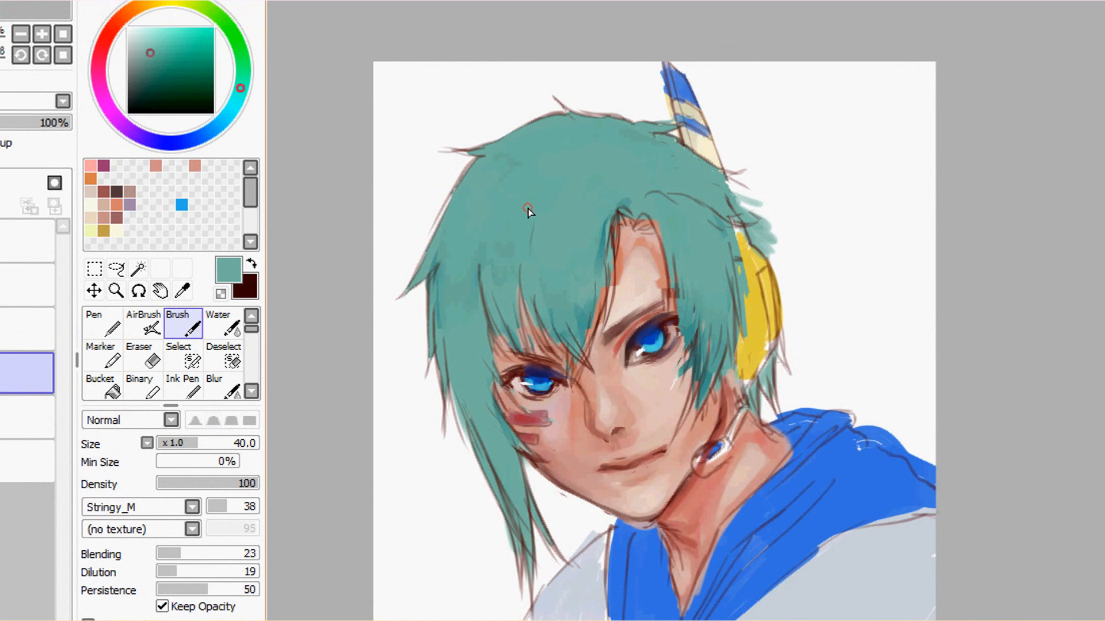
Choose a darker, more saturated teal and set the Brush's size to 100.
drag(151, 52, 174, 71)
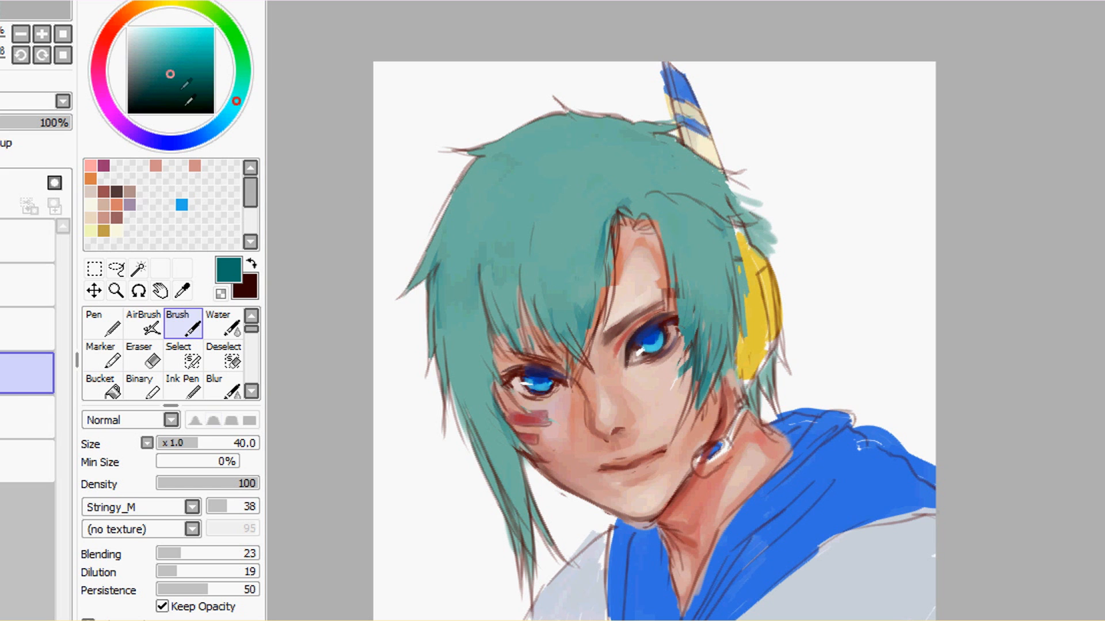
drag(237, 445, 257, 444)
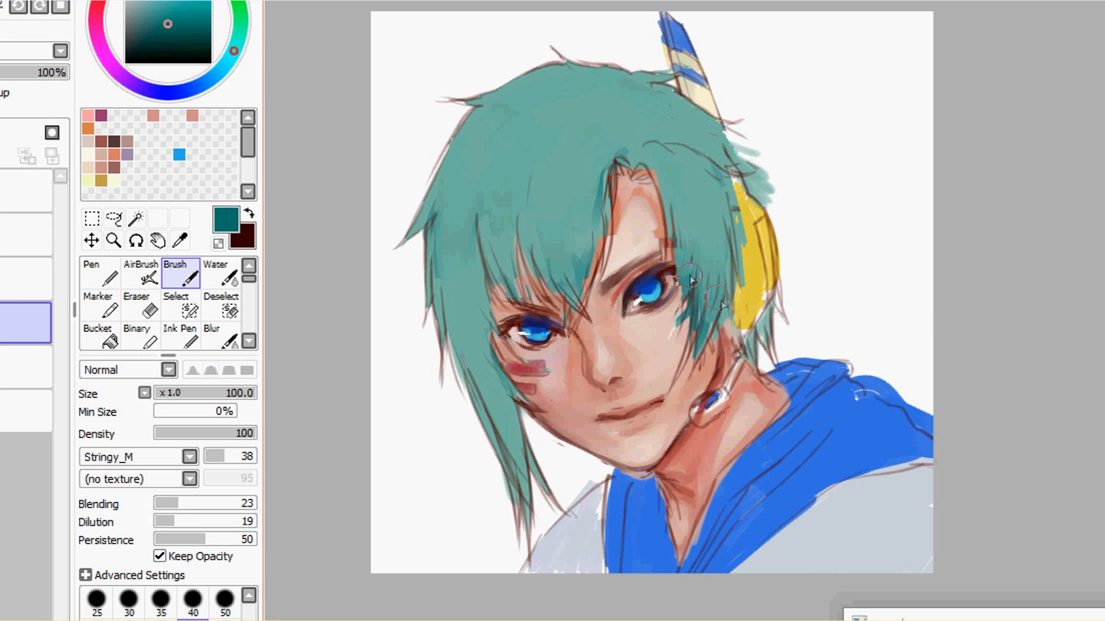
Try a dark teal stroke with the size 250 Pen down the bangs beside the forehead.
click(101, 273)
mouse_move(609, 176)
mouse_down()
mouse_move(569, 290)
mouse_move(603, 194)
mouse_up()
key(ctrl+z)
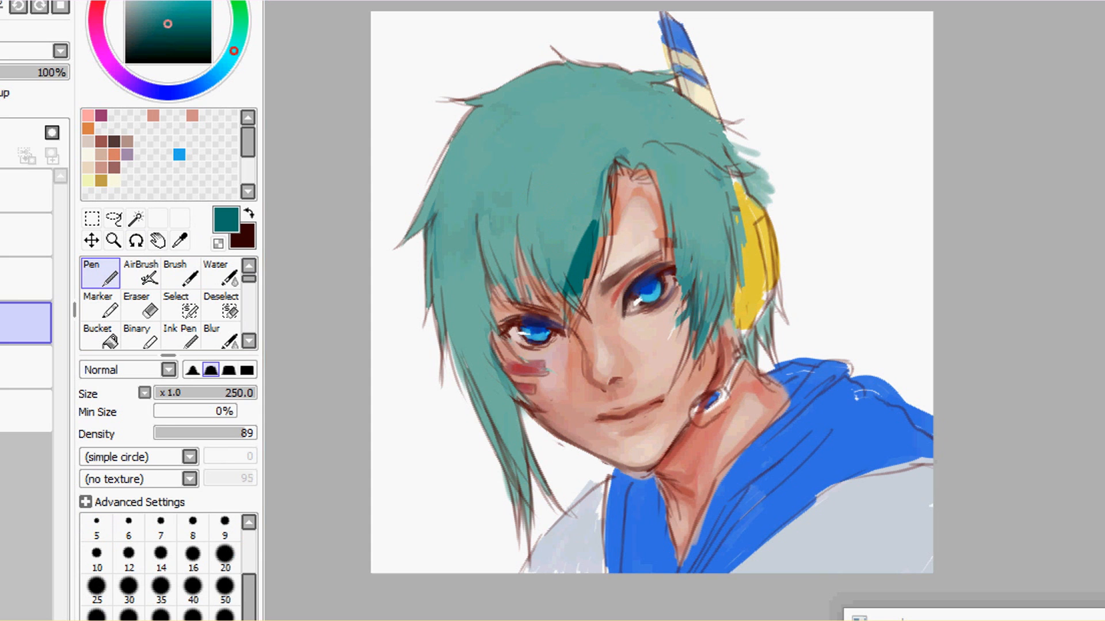
key(ctrl+z)
scroll(772, 185, down, 1)
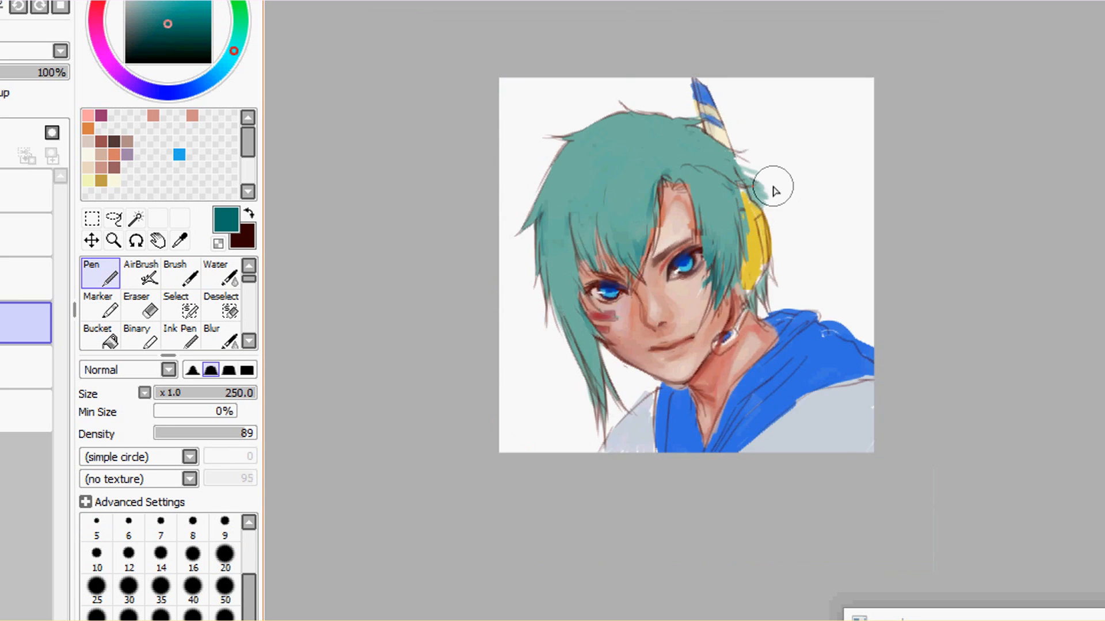
scroll(772, 185, up, 1)
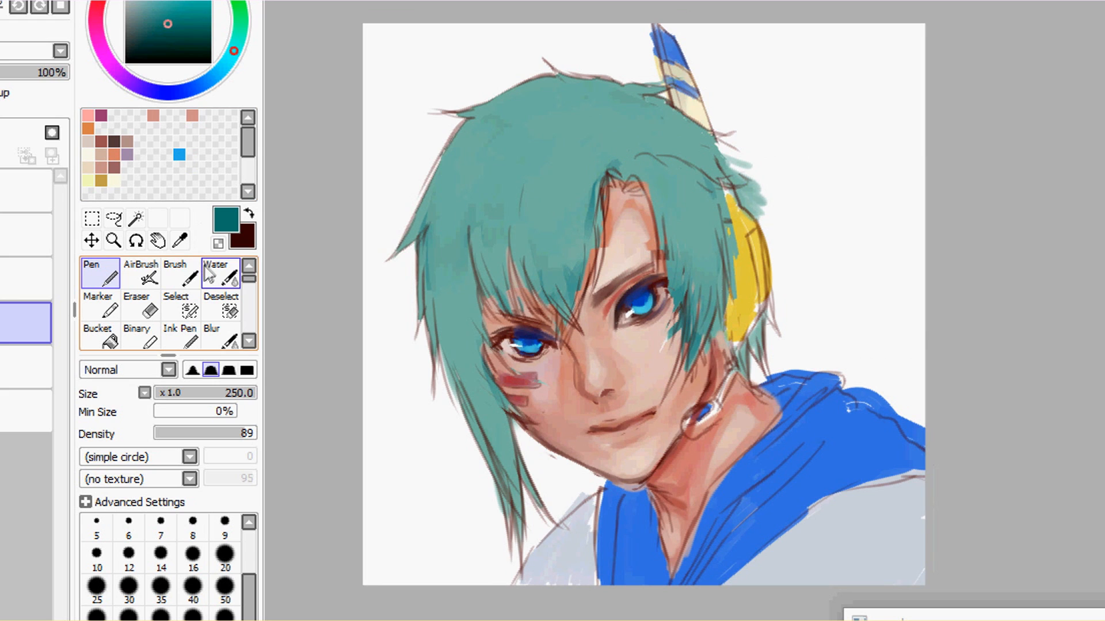
Try dark teal shading strokes across the lower bangs with the size 100 Stringy_M Brush.
click(181, 278)
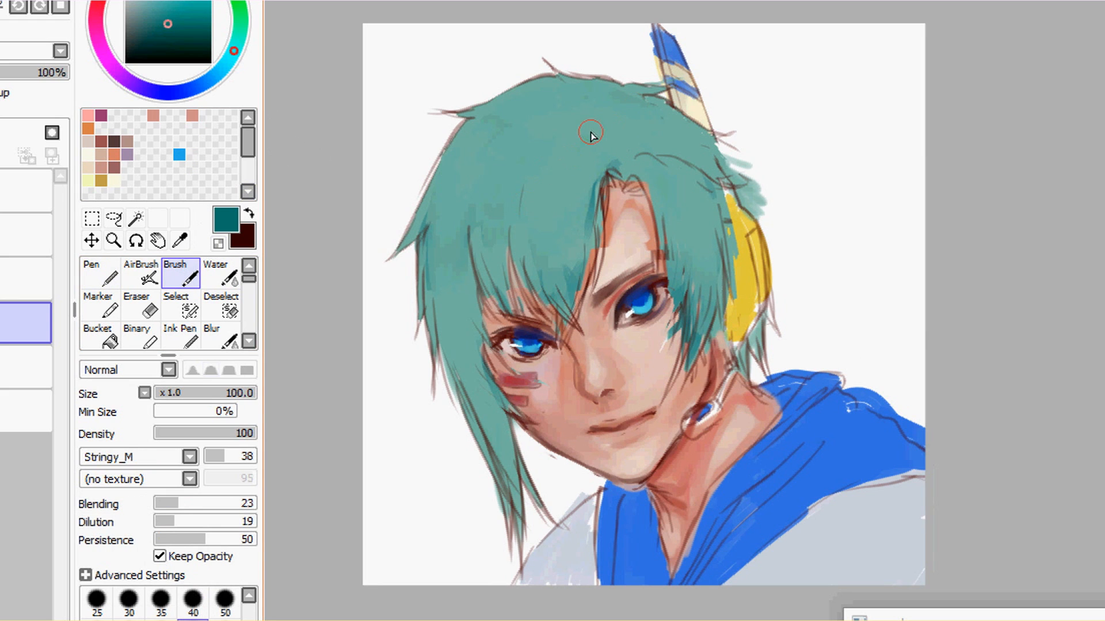
mouse_move(527, 207)
mouse_down()
mouse_move(538, 296)
mouse_move(598, 230)
mouse_up()
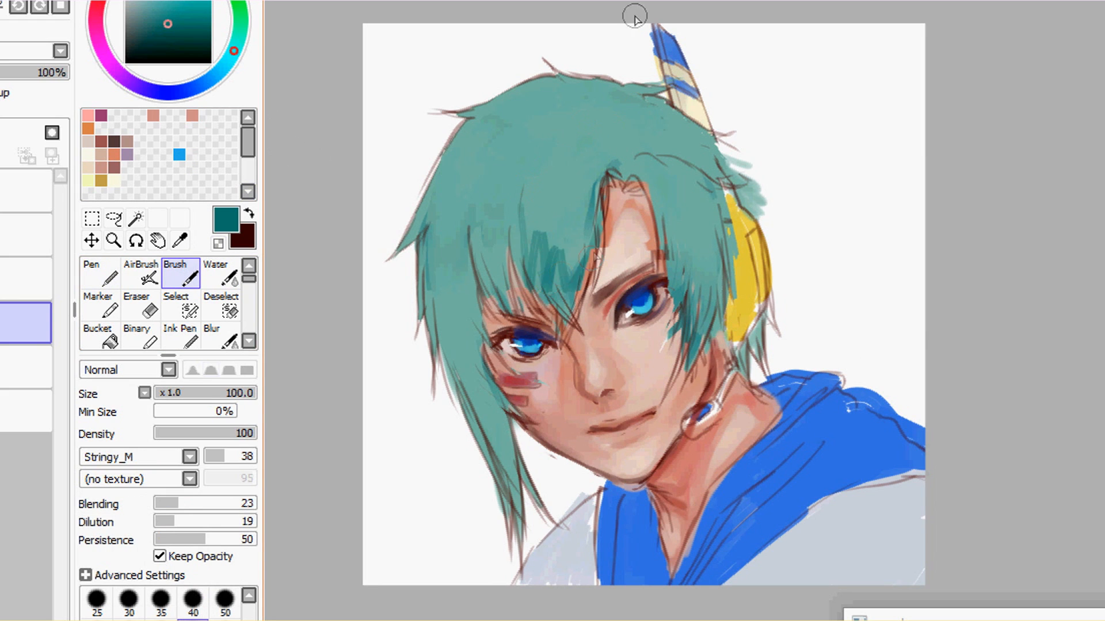
key(ctrl+z)
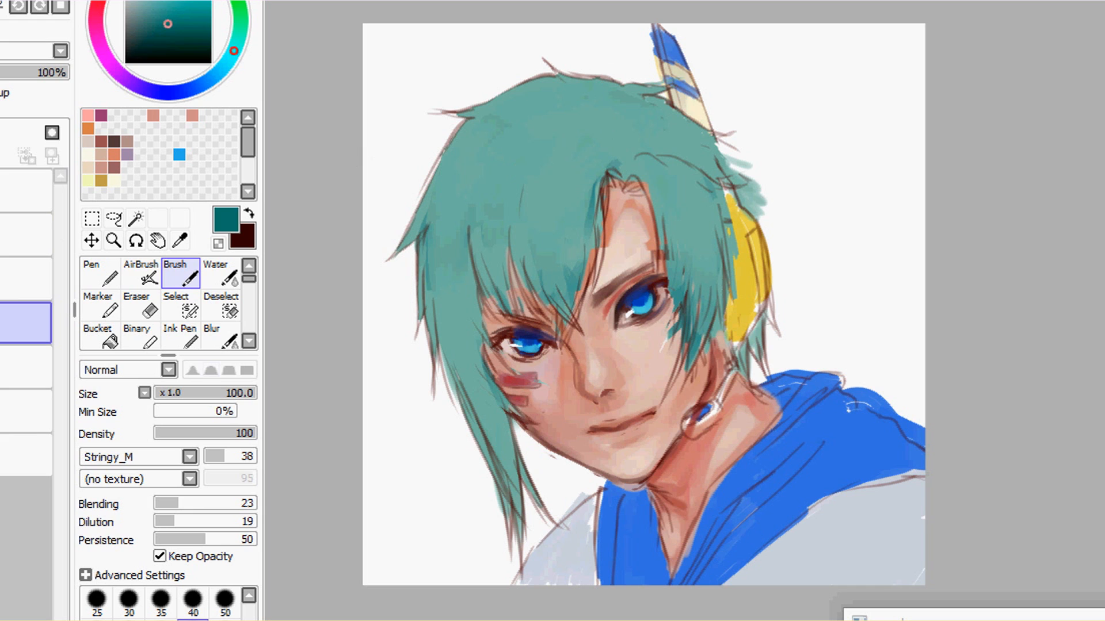
Draw orange-red guide lines radiating from the hair's crown with the Pen at size 40, and mark the crown point in dark blue.
click(104, 1)
click(188, 2)
click(100, 273)
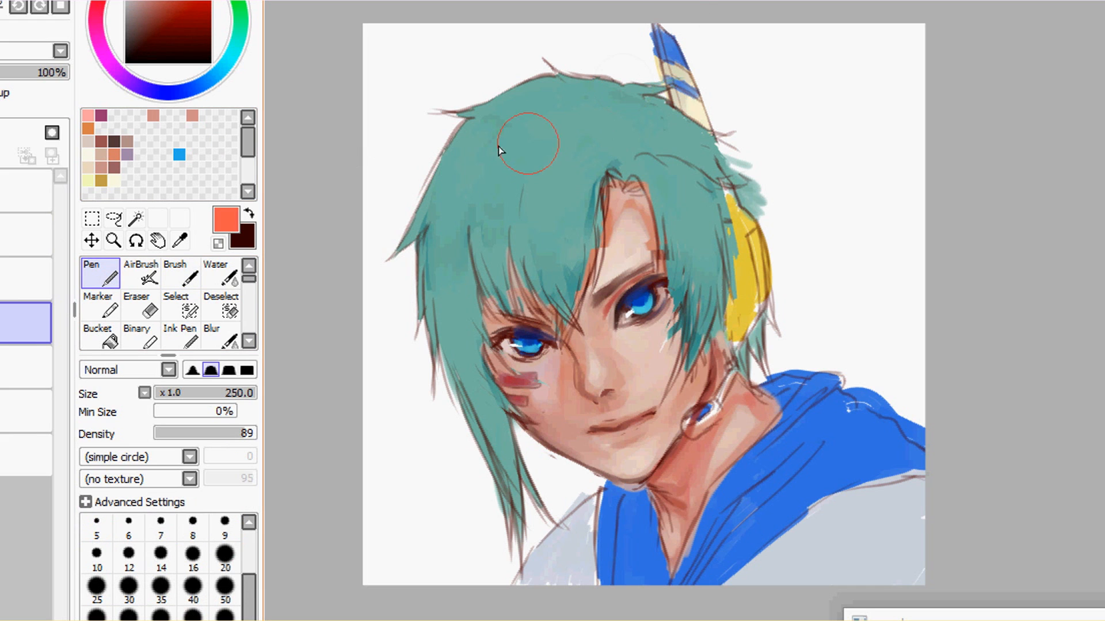
drag(237, 393, 195, 393)
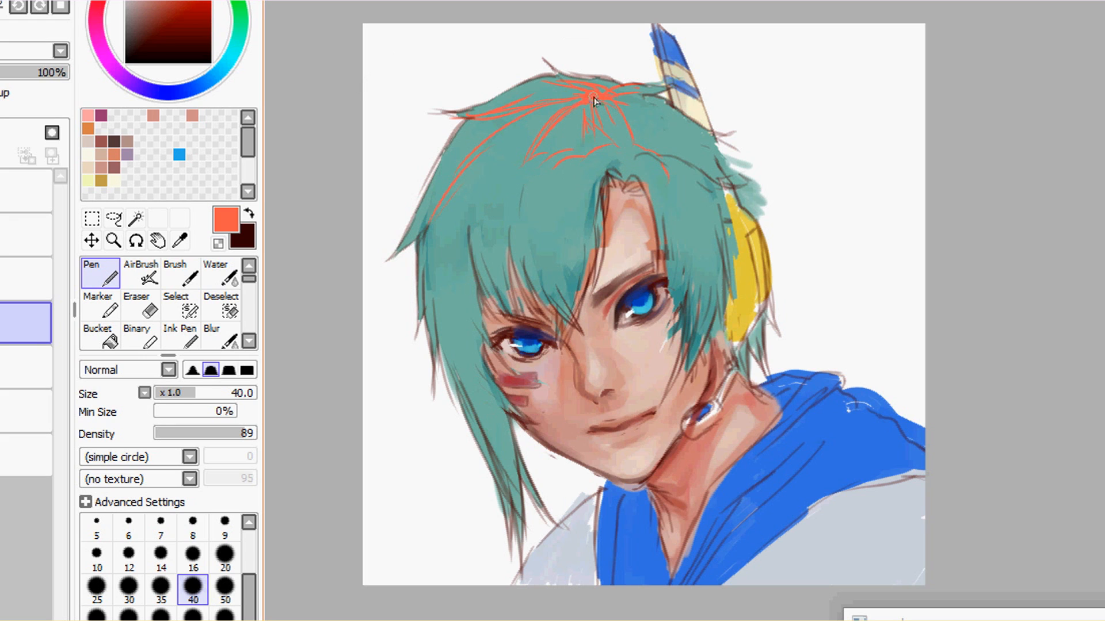
click(225, 66)
drag(188, 26, 205, 14)
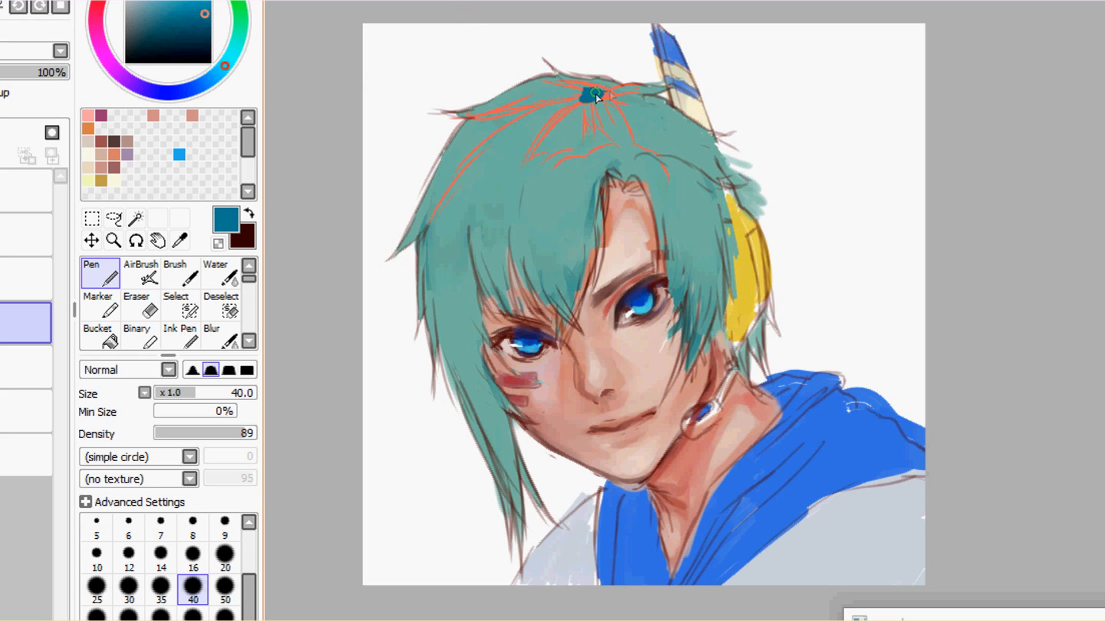
Hide the layer with the guide lines and make the teal hair layer active.
click(1, 322)
click(1, 279)
click(26, 367)
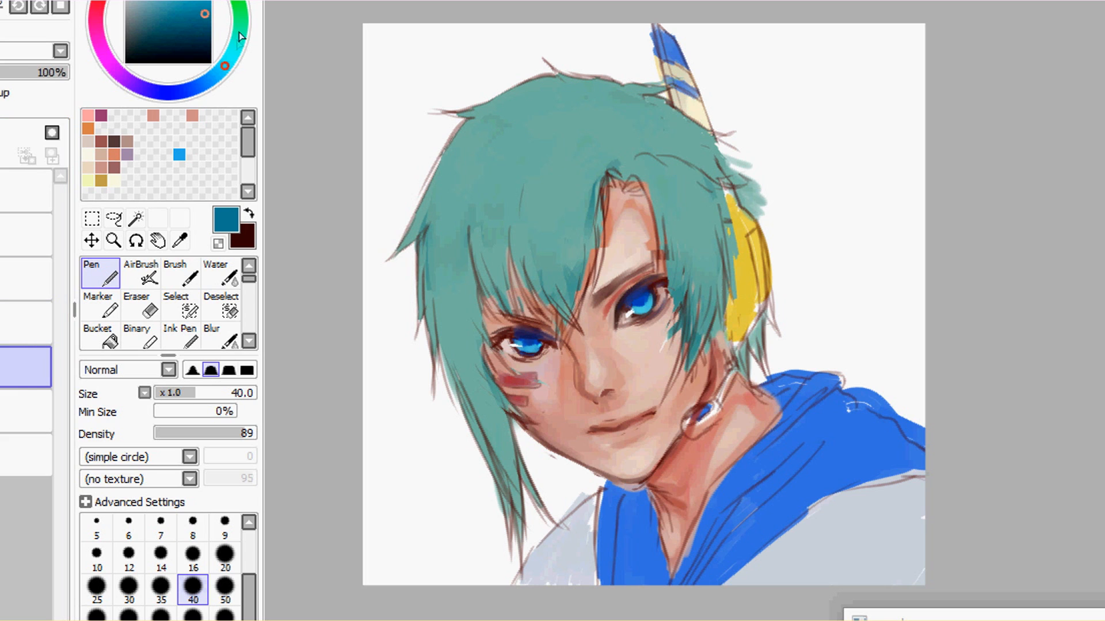
Mix a darker teal from the hair's sampled colour for the Stringy_M Brush at size 160.
alt+click(527, 144)
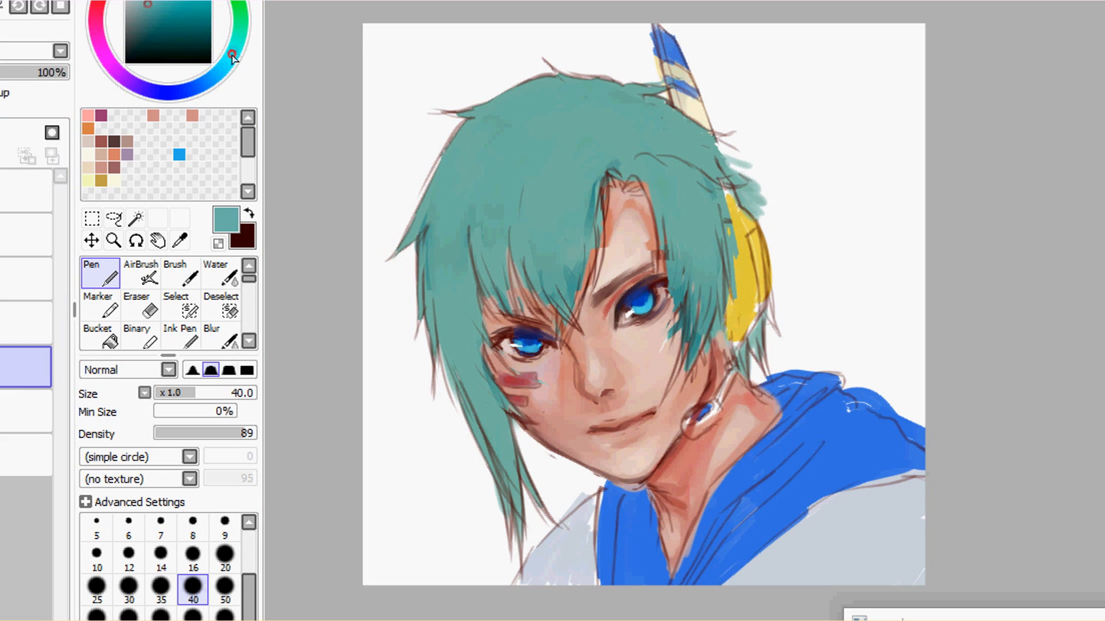
drag(160, 10, 161, 15)
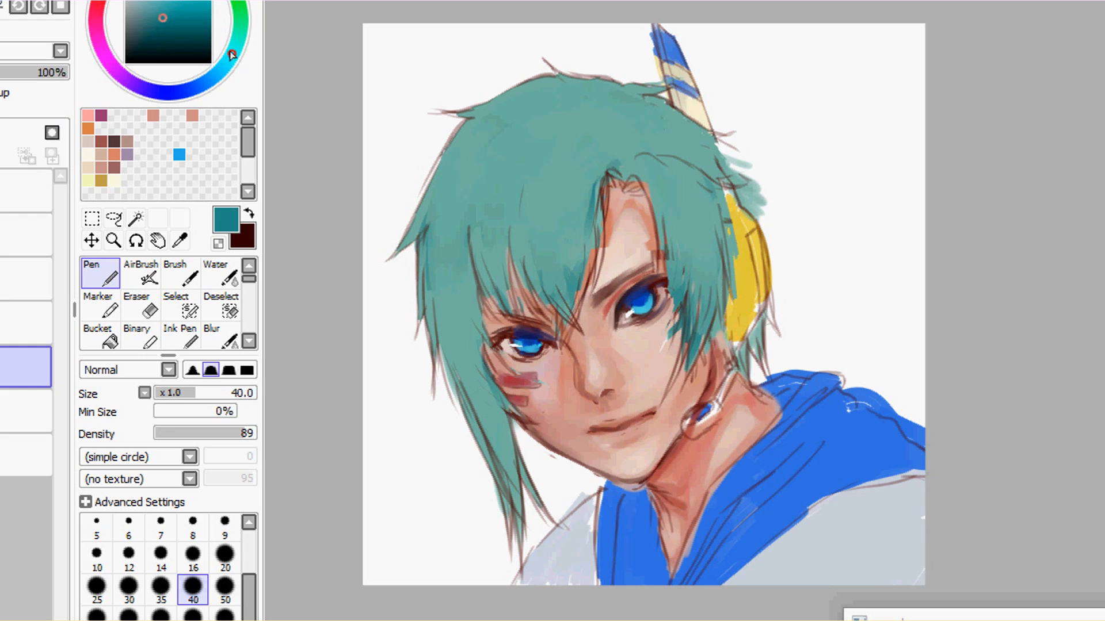
click(181, 273)
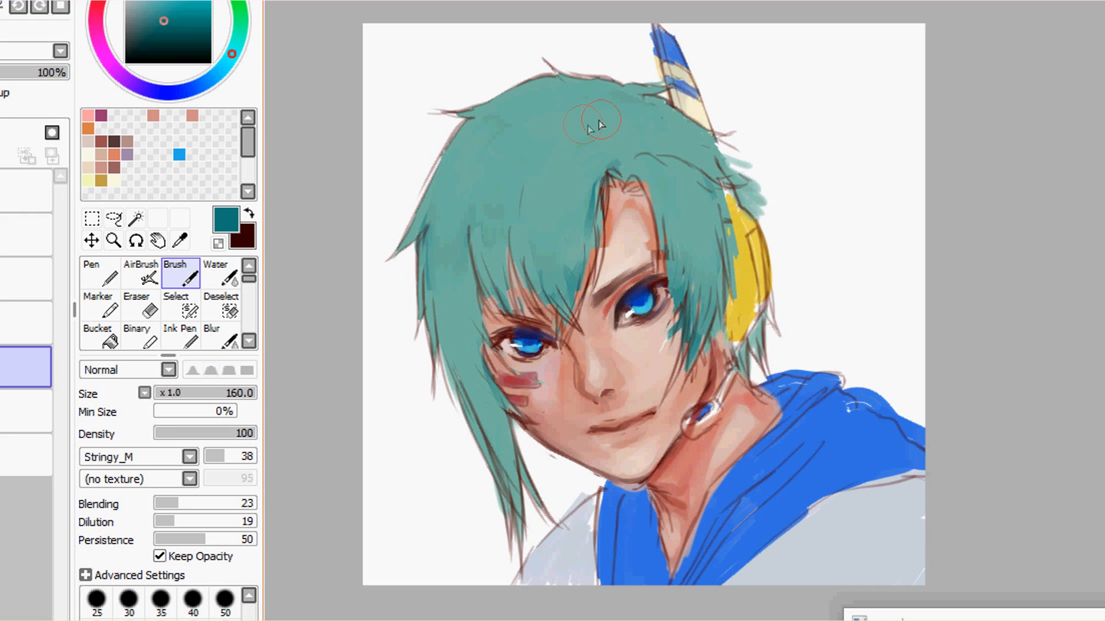
Paint darker teal shading strokes from the crown outward and down through the bangs, following the hair's flow.
mouse_move(587, 118)
mouse_down()
mouse_move(501, 169)
mouse_move(579, 112)
mouse_move(552, 109)
mouse_move(569, 88)
mouse_move(552, 138)
mouse_move(569, 201)
mouse_move(501, 184)
mouse_move(474, 153)
mouse_move(535, 167)
mouse_move(691, 276)
mouse_move(588, 131)
mouse_move(593, 115)
mouse_move(509, 138)
mouse_move(688, 113)
mouse_up()
mouse_move(474, 138)
mouse_down()
mouse_move(570, 112)
mouse_move(699, 135)
mouse_move(440, 345)
mouse_move(472, 413)
mouse_move(483, 281)
mouse_up()
drag(629, 119, 625, 170)
mouse_move(512, 144)
mouse_down()
mouse_move(474, 195)
mouse_move(493, 311)
mouse_up()
drag(519, 218, 508, 273)
drag(565, 250, 580, 306)
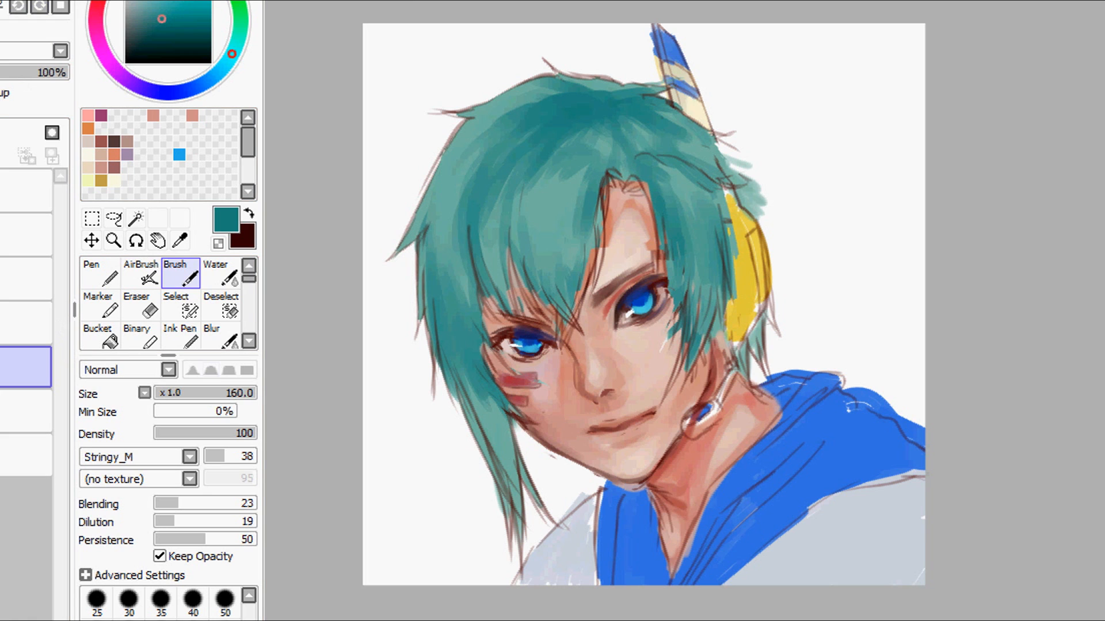
Mix a darker teal, deepen the crown with the AirBrush at size 500, and blend it with the Water tool at size 500.
drag(163, 21, 167, 32)
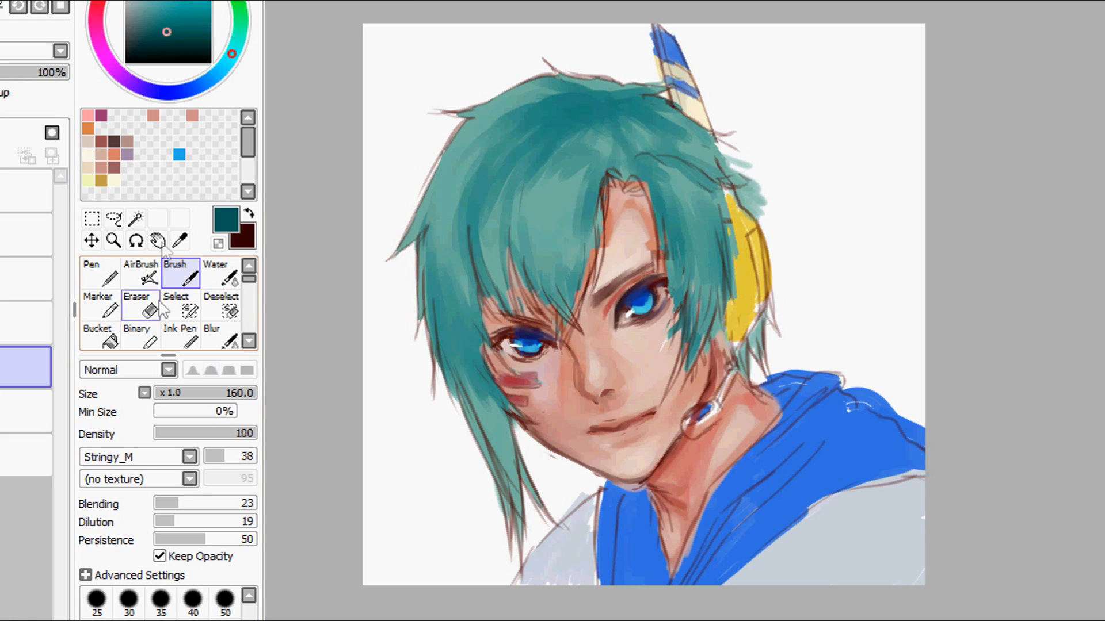
click(141, 273)
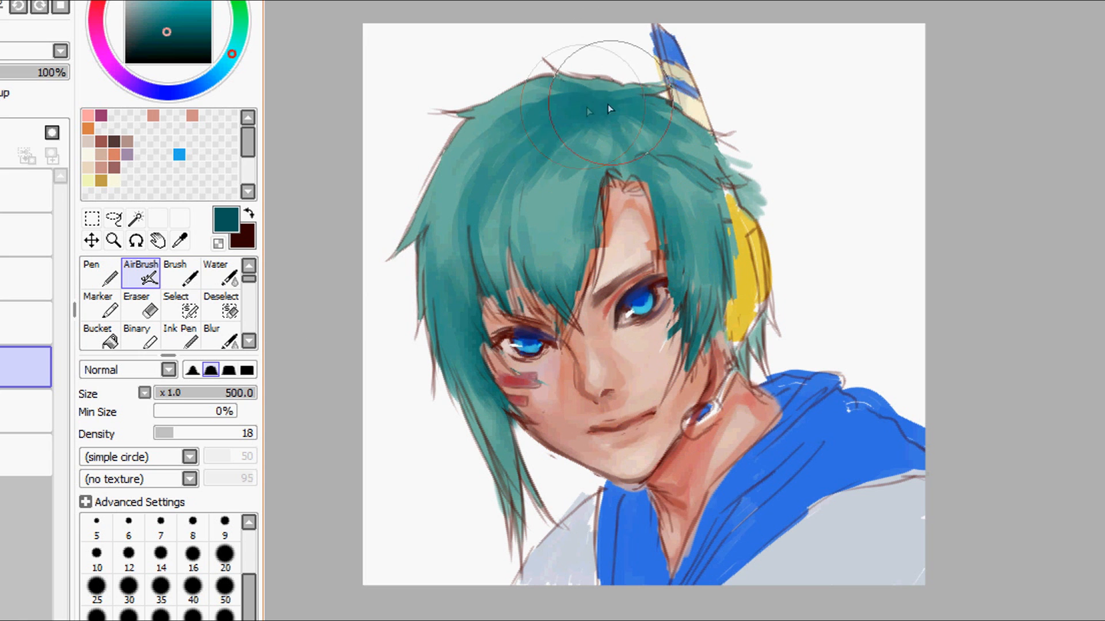
click(221, 274)
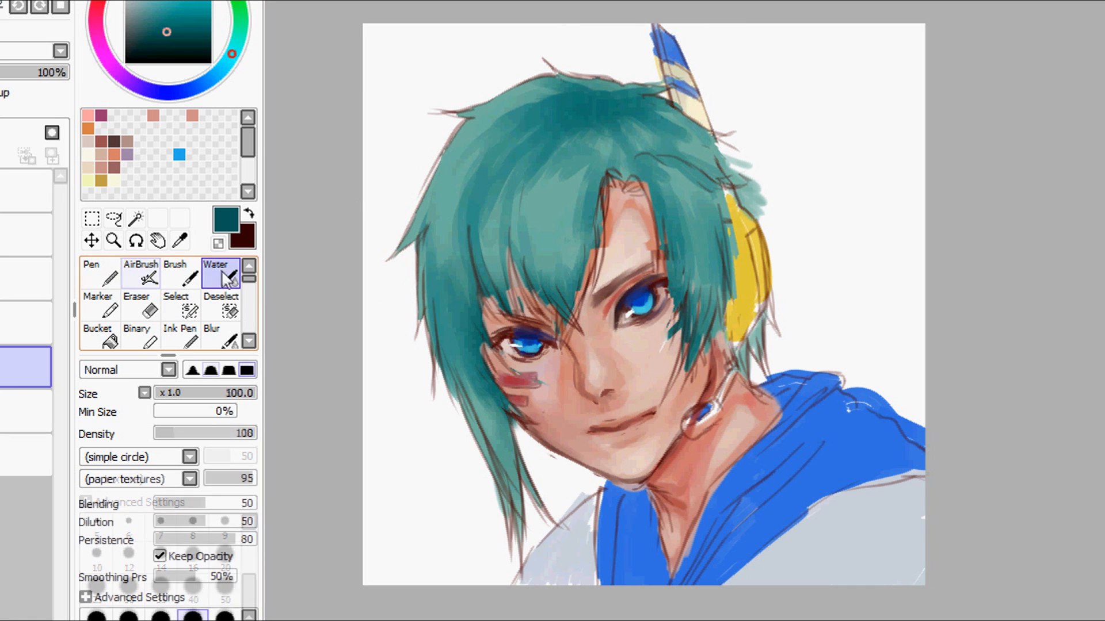
click(161, 620)
mouse_move(559, 119)
mouse_down()
mouse_move(543, 125)
mouse_move(564, 105)
mouse_up()
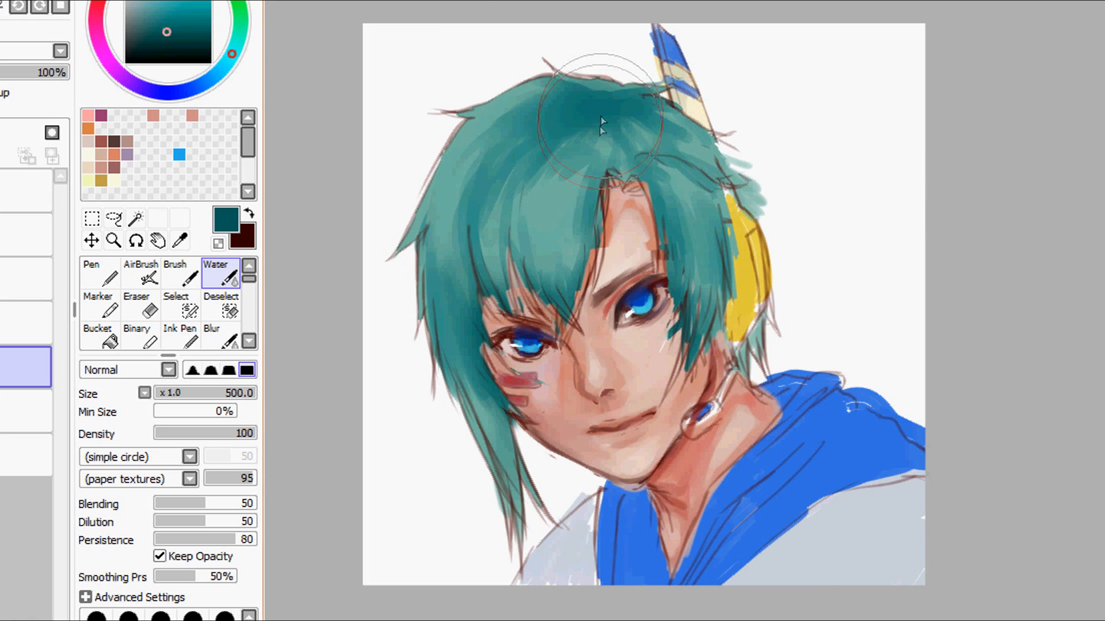
Paint dark teal strands down the long side locks on the left with the Stringy_M Brush at size 160.
click(181, 274)
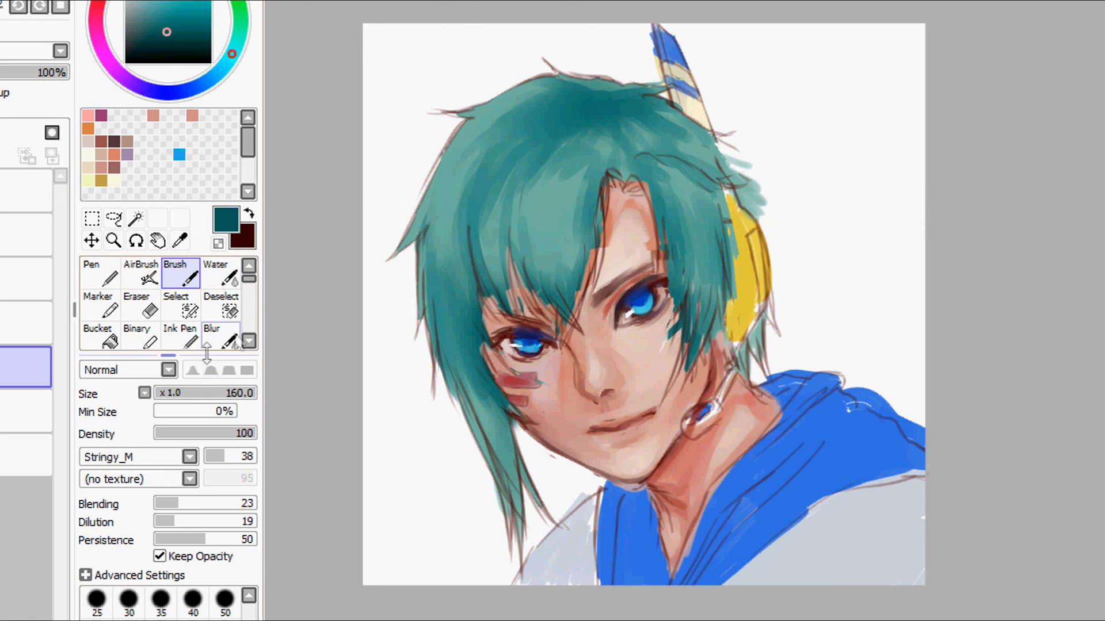
click(252, 393)
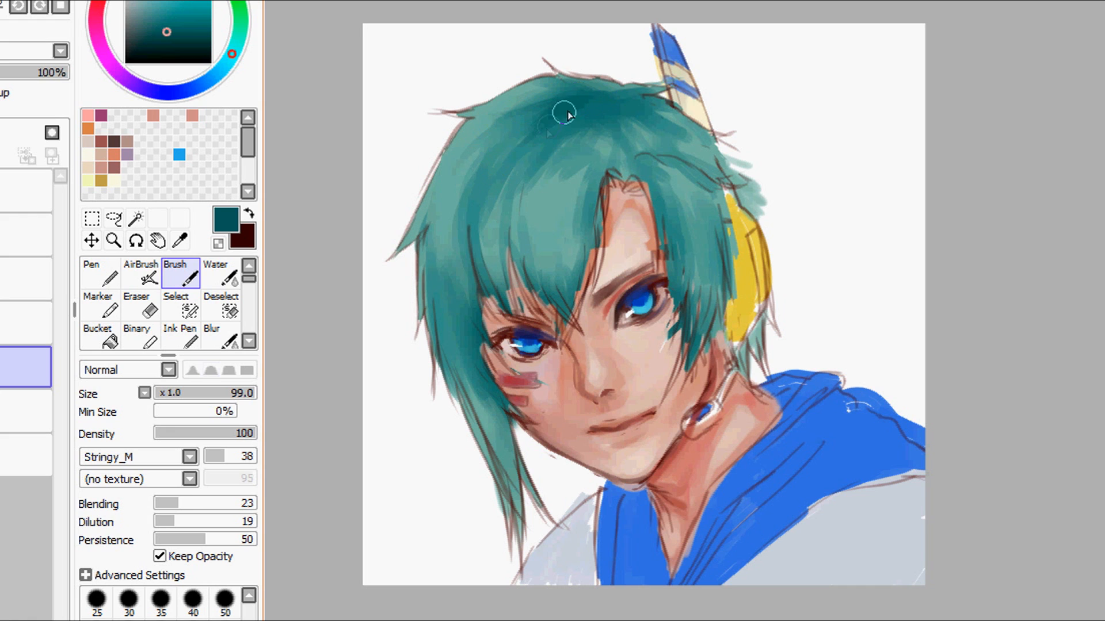
click(96, 620)
mouse_move(454, 209)
mouse_down()
mouse_move(409, 240)
mouse_move(445, 363)
mouse_up()
drag(440, 259, 460, 368)
mouse_move(469, 257)
mouse_down()
mouse_move(486, 379)
mouse_move(460, 374)
mouse_up()
drag(454, 305, 484, 423)
drag(474, 184, 478, 311)
Paint dark teal shading strands through the bangs and down the lock framing the right side of the face.
drag(486, 253, 546, 345)
drag(517, 241, 564, 351)
drag(506, 190, 567, 330)
drag(575, 143, 592, 218)
drag(569, 265, 552, 327)
drag(581, 242, 561, 302)
drag(604, 144, 593, 248)
drag(645, 138, 662, 242)
drag(656, 310, 678, 374)
drag(699, 230, 691, 337)
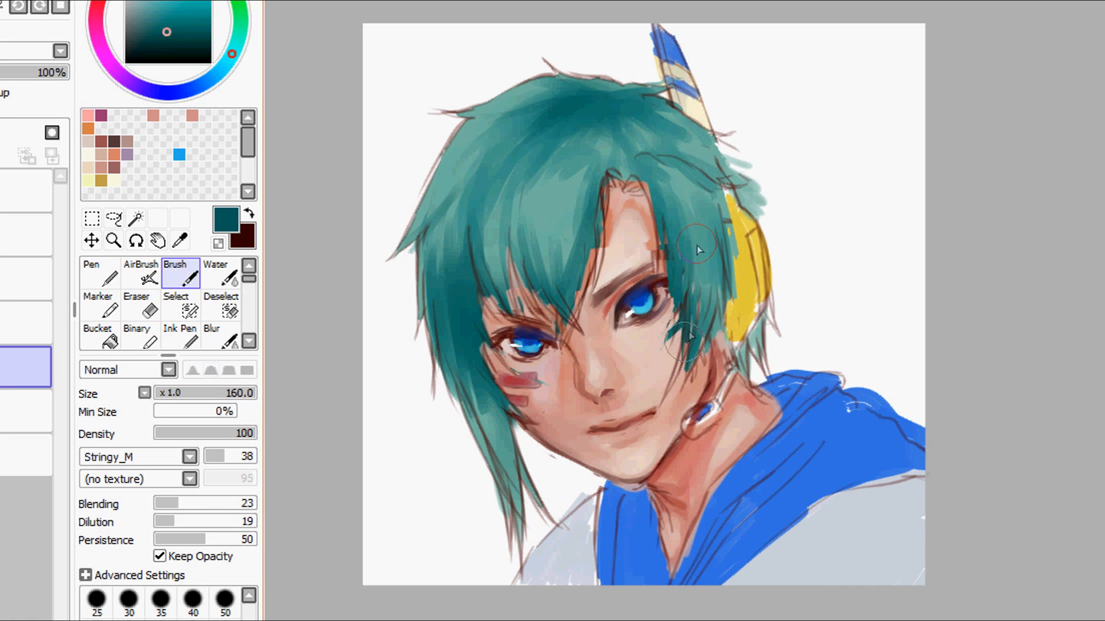
Extend dark teal strands down beside the ear and outward over the edge of the yellow headphone.
drag(698, 251, 691, 380)
drag(730, 159, 722, 345)
mouse_move(739, 190)
mouse_down()
mouse_move(748, 337)
mouse_move(722, 371)
mouse_move(739, 391)
mouse_up()
drag(753, 313, 742, 385)
drag(771, 282, 760, 368)
mouse_move(736, 196)
mouse_down()
mouse_move(693, 124)
mouse_move(656, 98)
mouse_move(724, 144)
mouse_move(732, 183)
mouse_move(761, 187)
mouse_up()
drag(713, 160, 762, 191)
drag(713, 137, 750, 169)
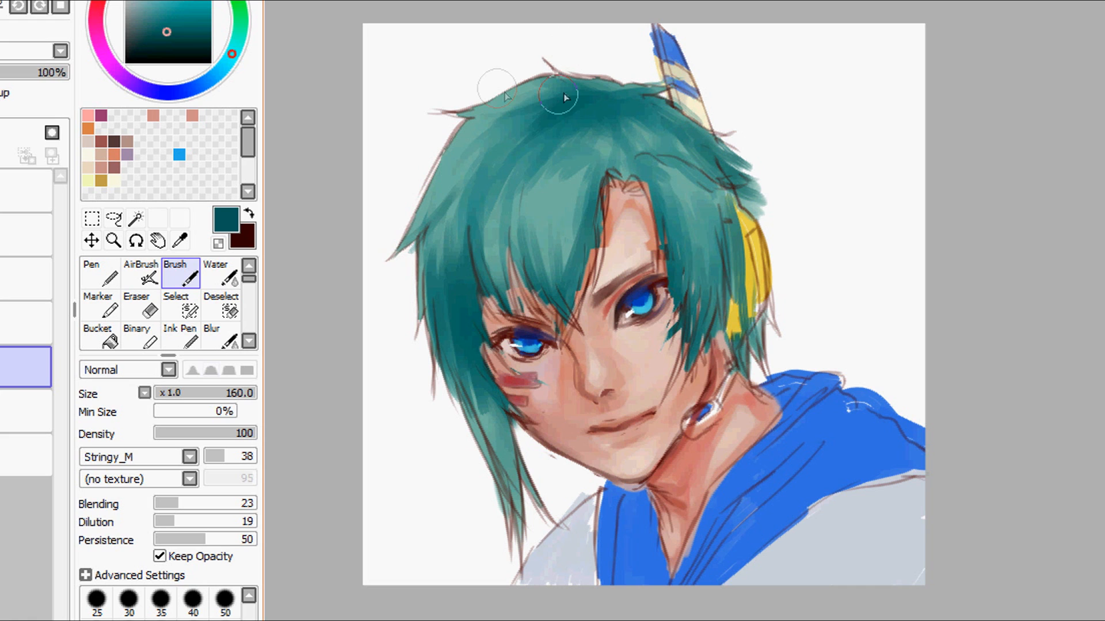
Shade the middle of the bangs and blend the strokes with lighter and darker teals sampled from the hair.
mouse_move(550, 228)
mouse_down()
mouse_move(556, 302)
mouse_move(544, 279)
mouse_up()
mouse_move(597, 164)
mouse_down()
mouse_move(577, 287)
mouse_move(590, 225)
mouse_move(584, 325)
mouse_move(549, 211)
mouse_up()
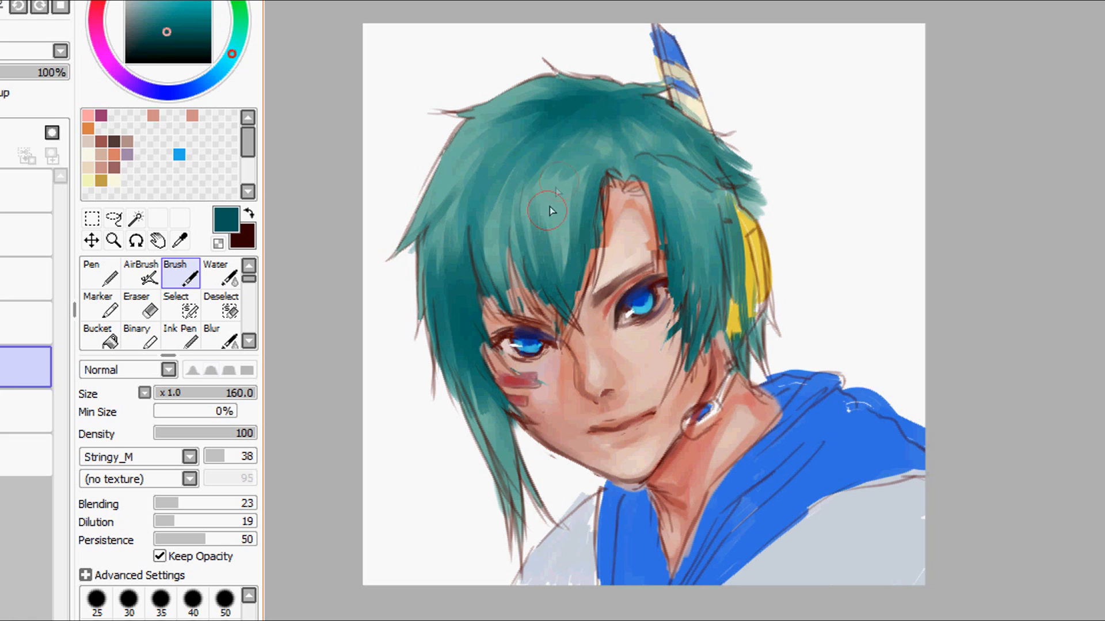
right_click(571, 162)
right_click(569, 163)
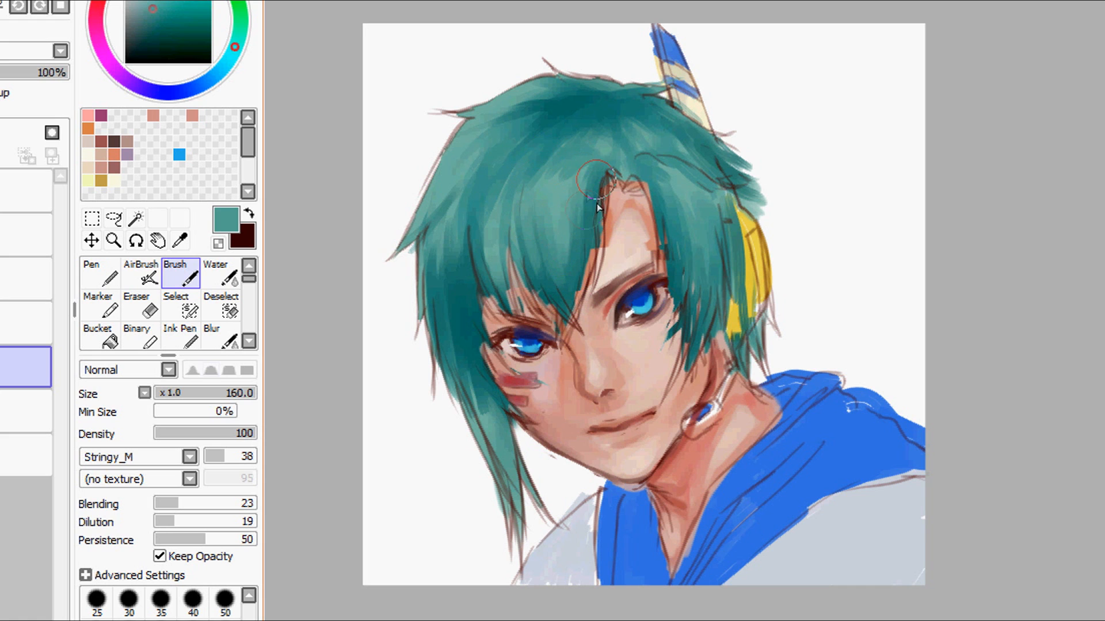
drag(587, 171, 570, 201)
right_click(577, 156)
right_click(600, 109)
drag(550, 162, 526, 224)
drag(592, 109, 580, 167)
drag(604, 130, 618, 156)
right_click(568, 204)
drag(566, 203, 558, 232)
right_click(557, 190)
mouse_move(555, 162)
mouse_down()
mouse_move(530, 233)
mouse_move(535, 224)
mouse_up()
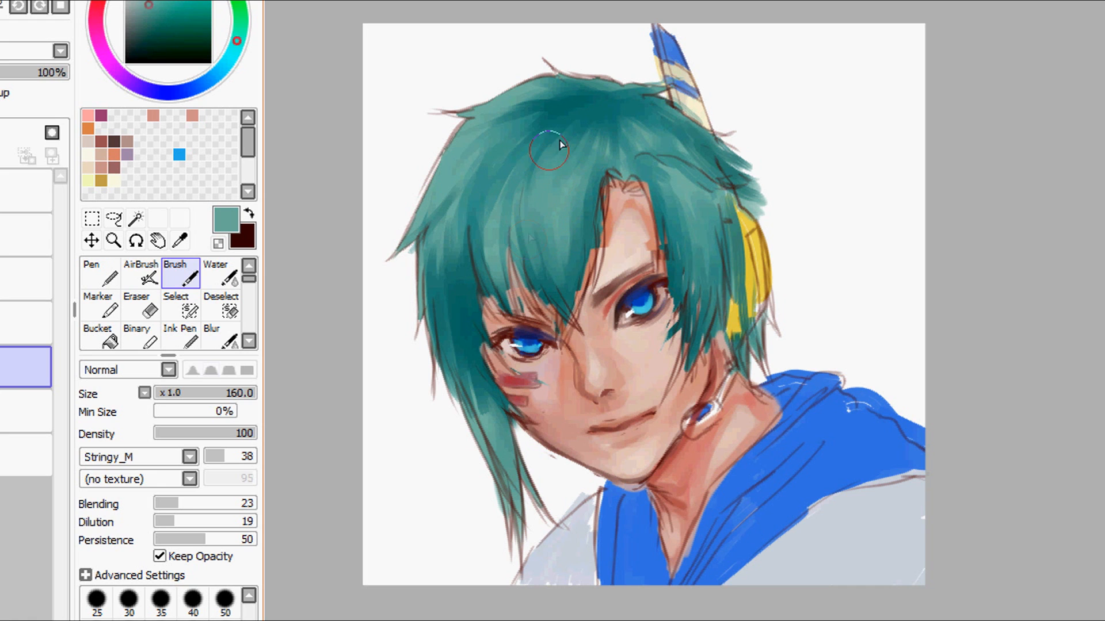
Sample teals from the crown and side hair, and paint them along the crown strands and the long left lock.
right_click(599, 105)
drag(599, 106, 604, 154)
right_click(571, 187)
right_click(499, 190)
right_click(435, 229)
mouse_move(472, 189)
mouse_down()
mouse_move(467, 325)
mouse_move(489, 414)
mouse_up()
right_click(494, 436)
drag(465, 341, 481, 395)
Blend the crown's strands with teals sampled around it, and mix a darker teal to deepen its shading.
mouse_move(590, 128)
mouse_down()
mouse_move(550, 151)
mouse_move(592, 161)
mouse_move(561, 155)
mouse_up()
right_click(603, 110)
right_click(592, 162)
right_click(554, 218)
right_click(611, 115)
mouse_move(591, 116)
mouse_down()
mouse_move(585, 154)
mouse_move(609, 142)
mouse_up()
mouse_move(620, 105)
mouse_down()
mouse_move(595, 154)
mouse_move(592, 138)
mouse_up()
right_click(600, 110)
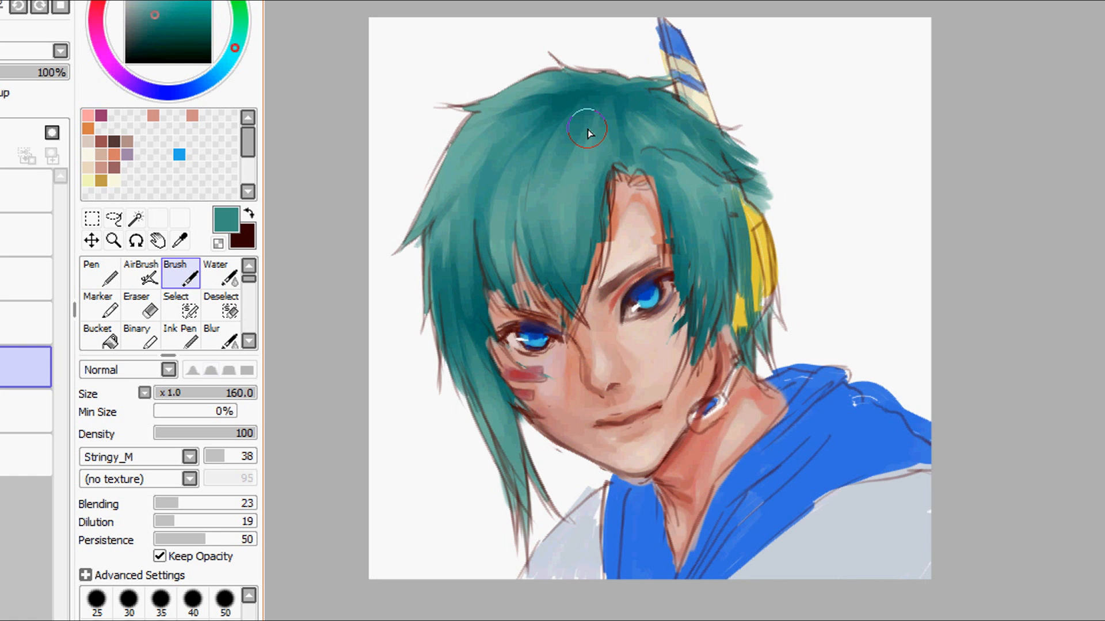
drag(154, 15, 168, 26)
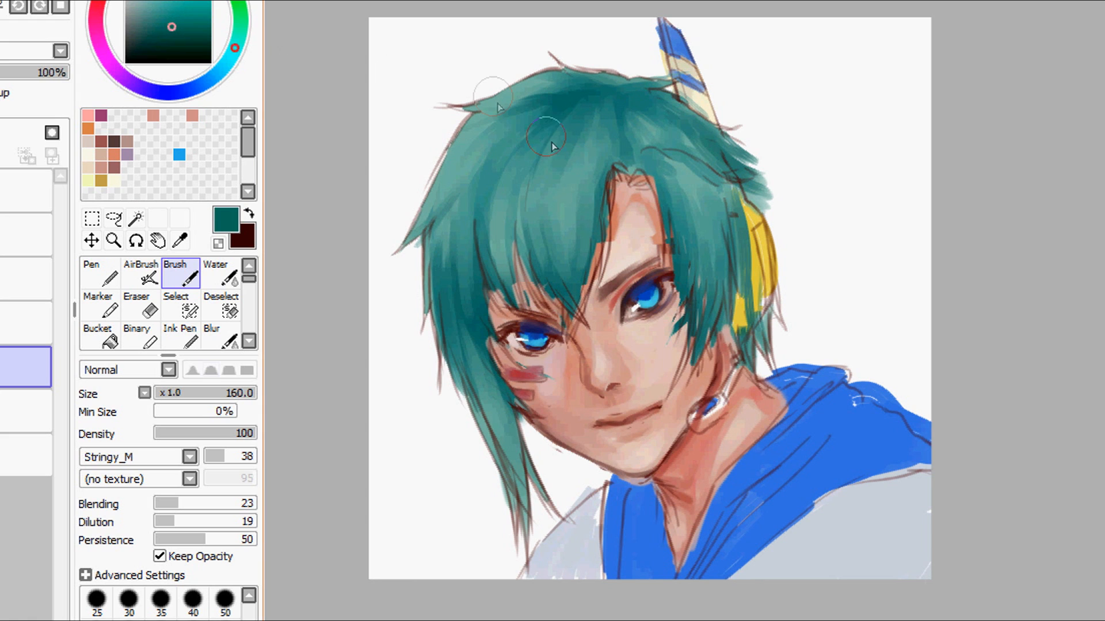
Mix a lighter teal from the bangs' sampled colour and paint highlight strands across the bangs and right of the parting.
alt+click(564, 195)
click(151, 1)
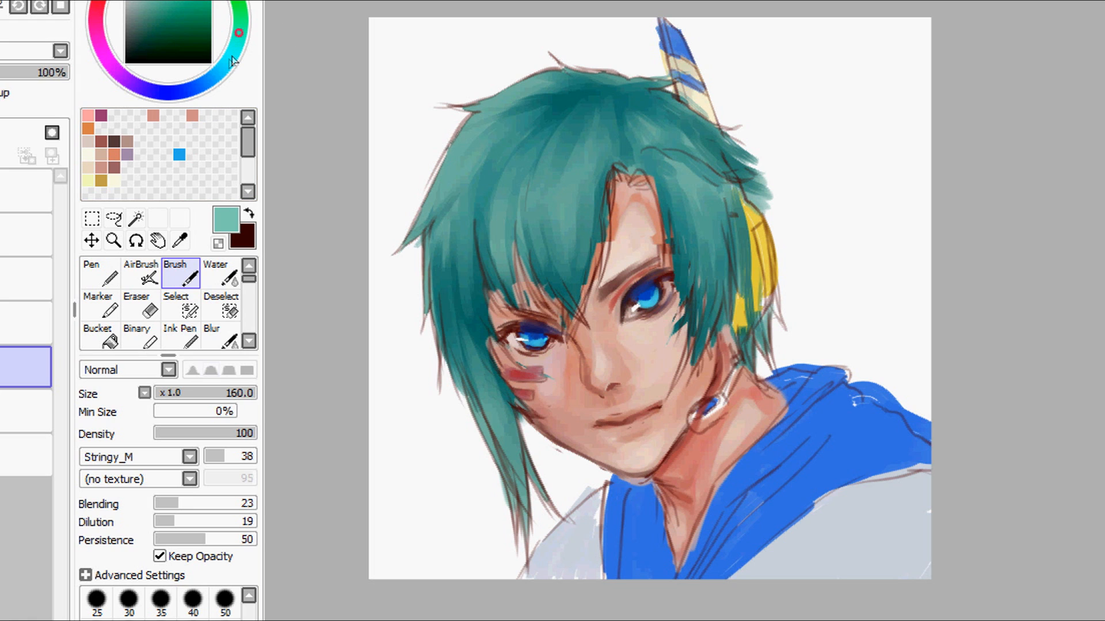
mouse_move(566, 200)
mouse_down()
mouse_move(571, 242)
mouse_move(581, 165)
mouse_move(575, 241)
mouse_move(574, 223)
mouse_move(558, 262)
mouse_move(544, 181)
mouse_move(540, 234)
mouse_move(551, 151)
mouse_move(553, 231)
mouse_move(581, 179)
mouse_move(573, 225)
mouse_up()
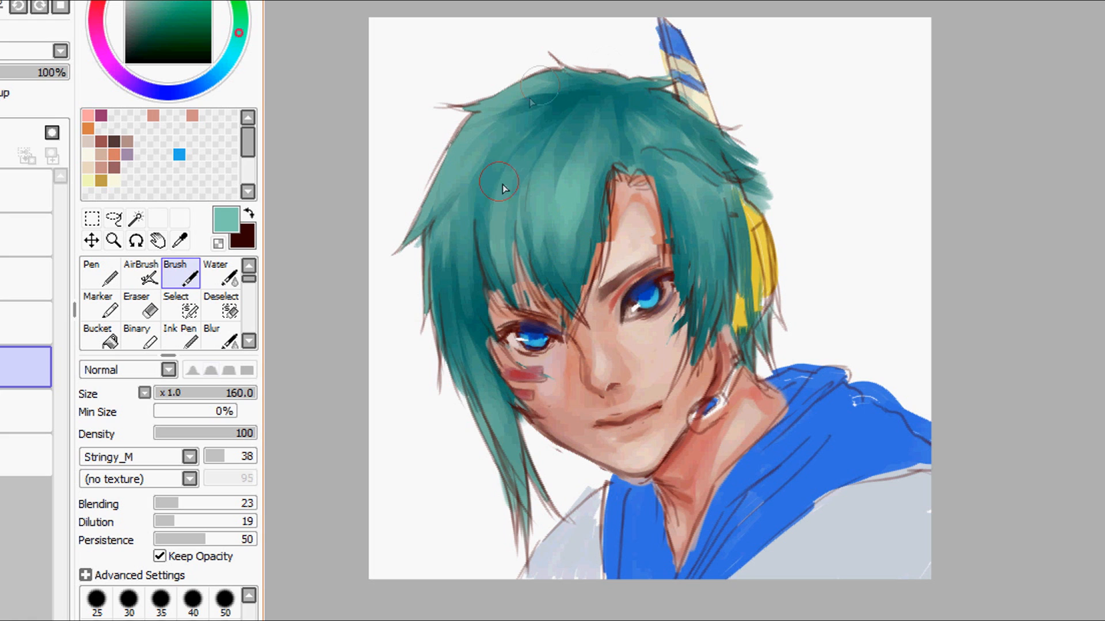
mouse_move(503, 185)
mouse_down()
mouse_move(493, 213)
mouse_move(510, 172)
mouse_move(510, 185)
mouse_move(459, 172)
mouse_move(446, 195)
mouse_move(514, 118)
mouse_move(484, 135)
mouse_move(543, 101)
mouse_move(488, 127)
mouse_move(477, 154)
mouse_move(475, 135)
mouse_move(444, 213)
mouse_move(545, 99)
mouse_move(459, 185)
mouse_move(542, 105)
mouse_move(572, 92)
mouse_move(504, 155)
mouse_move(518, 140)
mouse_move(498, 199)
mouse_move(541, 128)
mouse_move(530, 138)
mouse_move(568, 99)
mouse_move(643, 162)
mouse_up()
Blend the highlights into the bangs and the right-side hair with teals sampled from the hair.
alt+click(570, 101)
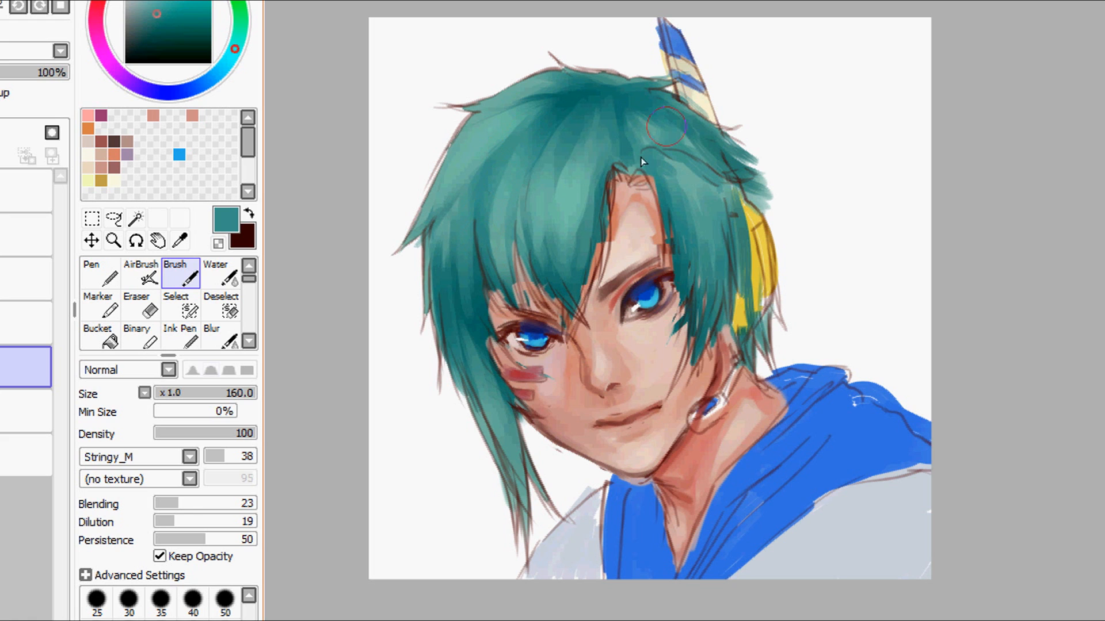
alt+click(564, 206)
drag(564, 205, 568, 241)
alt+click(676, 194)
drag(675, 194, 682, 238)
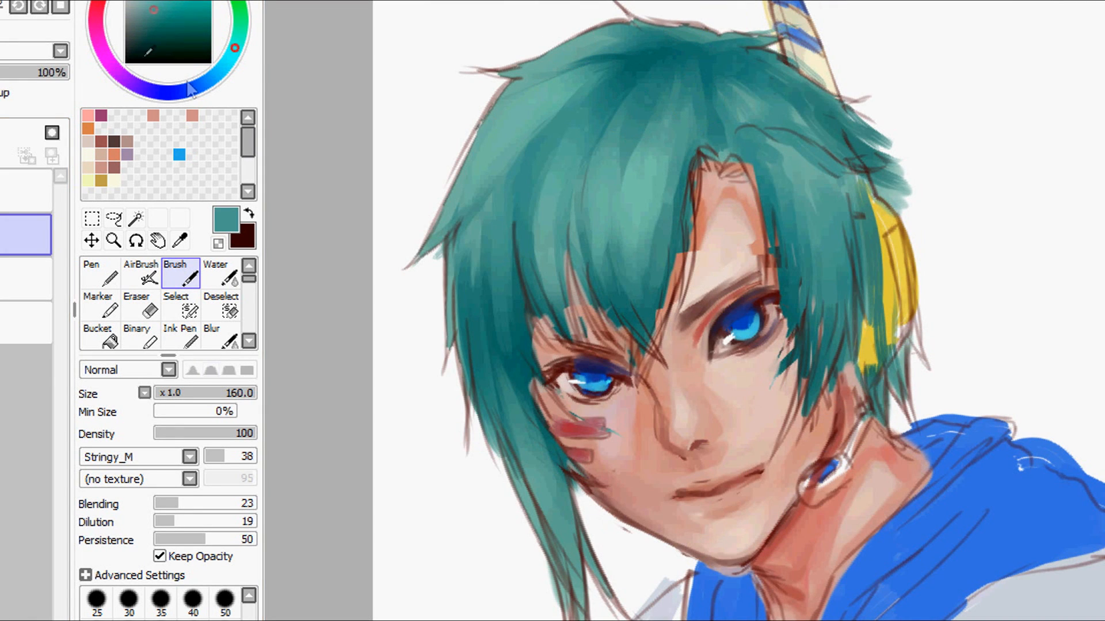
Choose a dark blue-teal and paint thin shadow strands running down from the crown with the brush at size 60.
click(178, 37)
click(227, 60)
key(bracketleft)
key(bracketleft)
key(bracketleft)
key(bracketleft)
key(bracketleft)
key(bracketright)
key(bracketright)
key(bracketright)
mouse_move(658, 63)
mouse_down()
mouse_move(618, 121)
mouse_move(581, 66)
mouse_move(719, 34)
mouse_move(598, 133)
mouse_up()
key(bracketright)
key(bracketright)
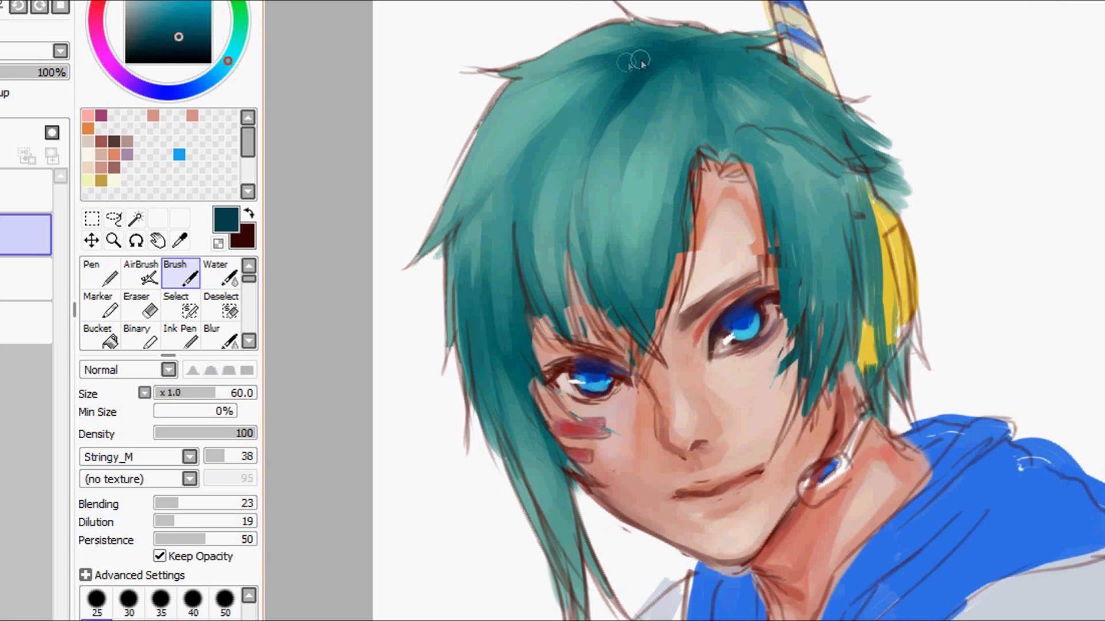
drag(620, 86, 587, 153)
Sample teals around the crown and bangs to soften the dark strands and refine the bangs' lower strands.
right_click(646, 94)
drag(646, 95, 613, 149)
right_click(623, 57)
mouse_move(623, 56)
mouse_down()
mouse_move(549, 167)
mouse_move(532, 233)
mouse_move(587, 123)
mouse_up()
right_click(552, 217)
drag(650, 276, 619, 240)
drag(633, 311, 601, 215)
Mix a very dark teal from the crown's colour and darken the hair parting above the forehead at brush size 49.
right_click(678, 72)
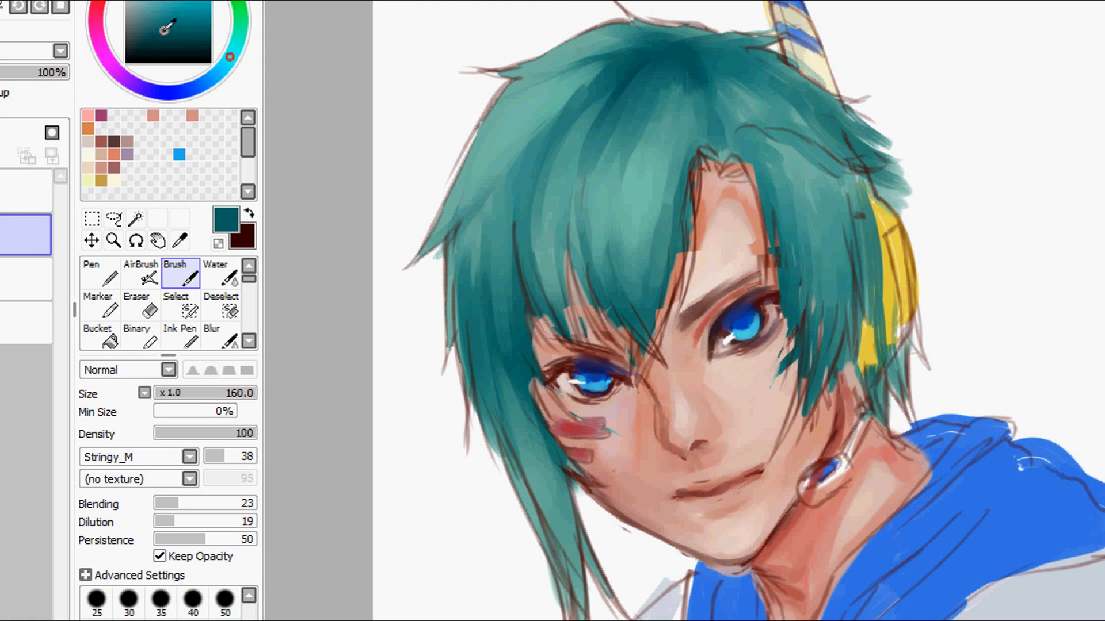
drag(167, 28, 173, 43)
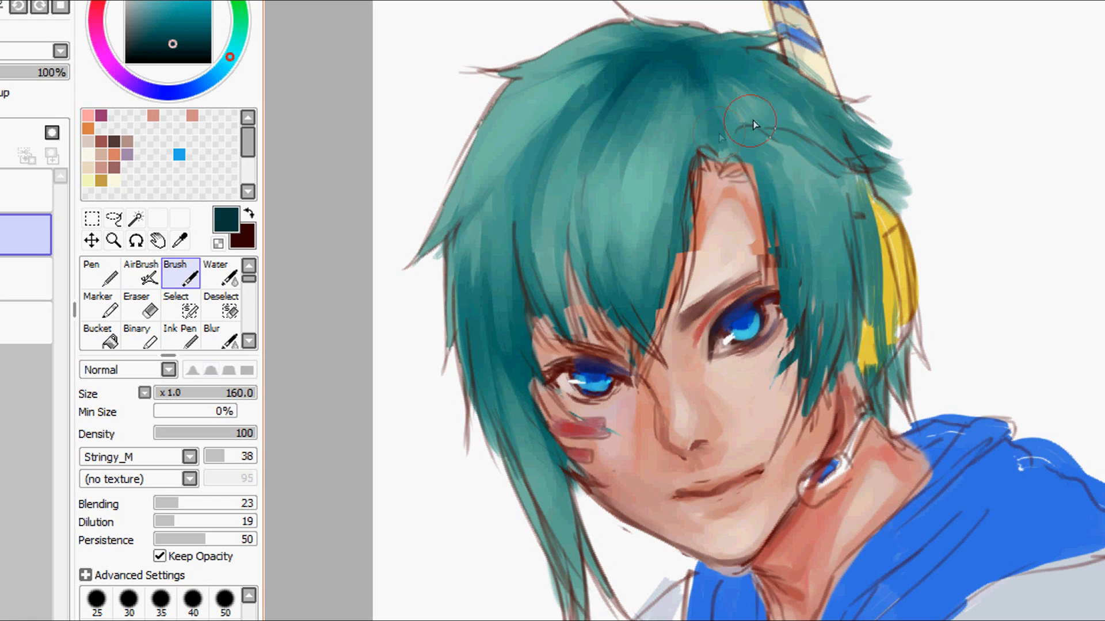
drag(195, 393, 198, 393)
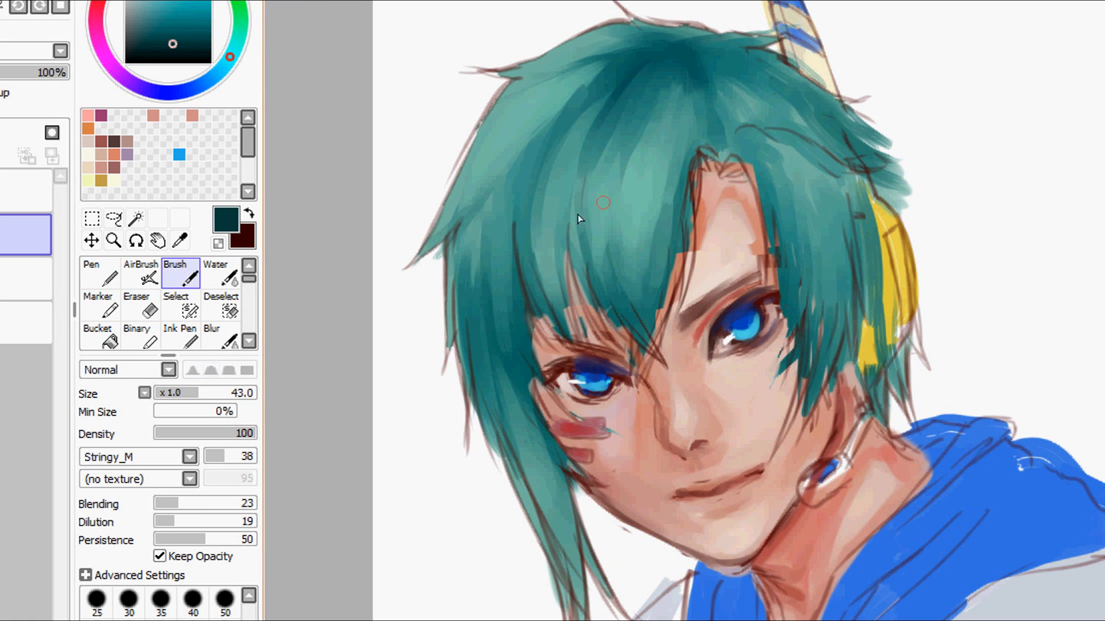
drag(198, 393, 204, 393)
mouse_move(698, 175)
mouse_down()
mouse_move(679, 301)
mouse_move(692, 172)
mouse_move(684, 220)
mouse_move(696, 187)
mouse_up()
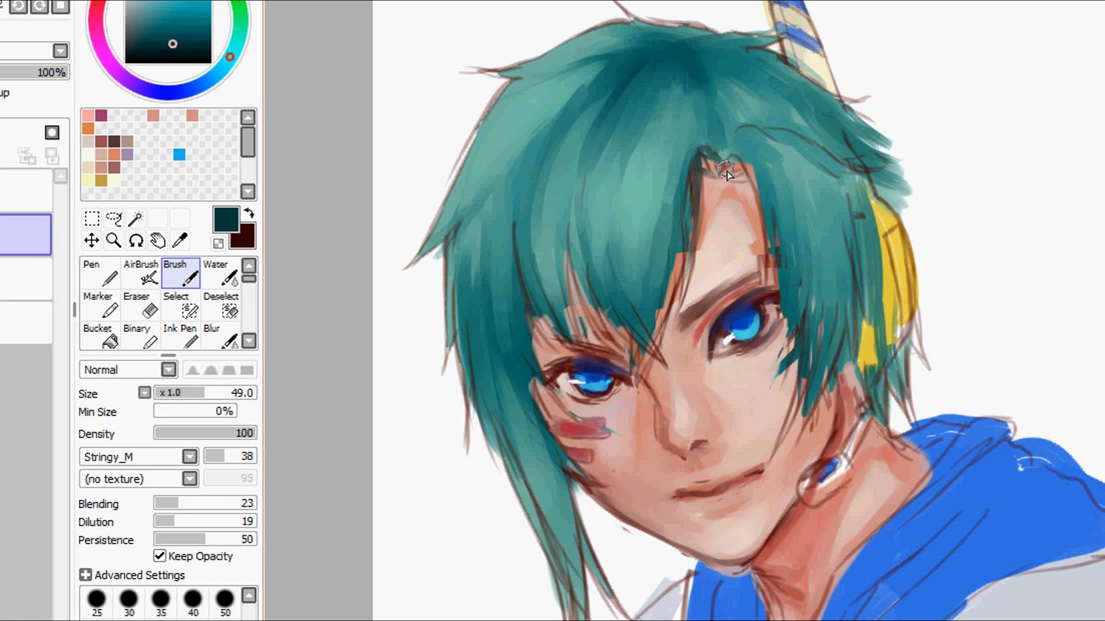
Paint over the sketch lines at the hair parting with lighter and mid teals sampled from the hair at size 68.
right_click(615, 193)
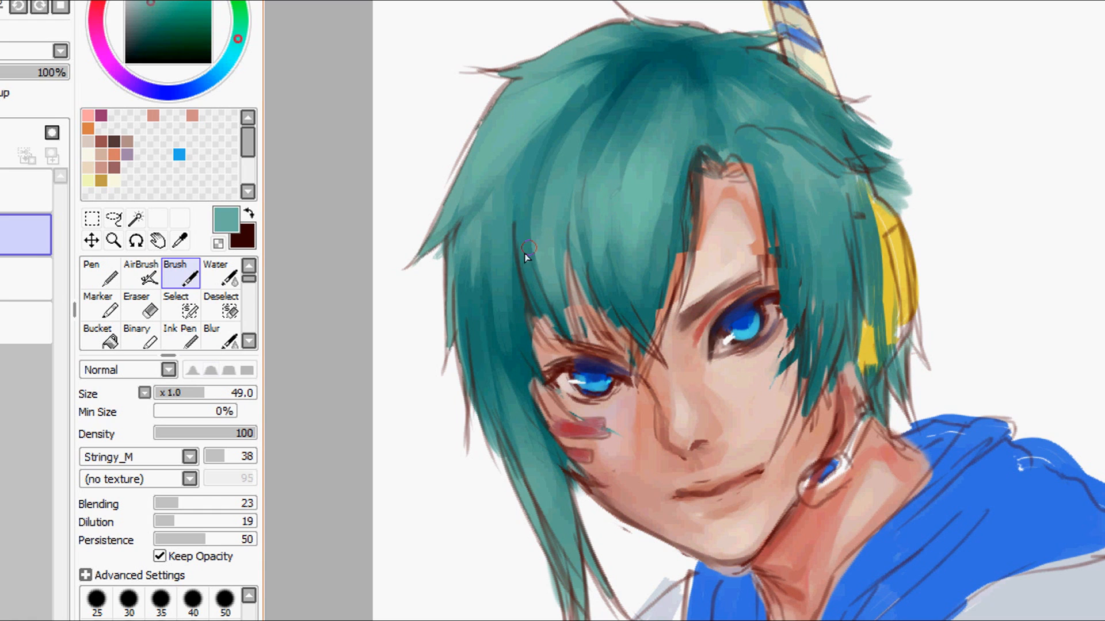
click(223, 393)
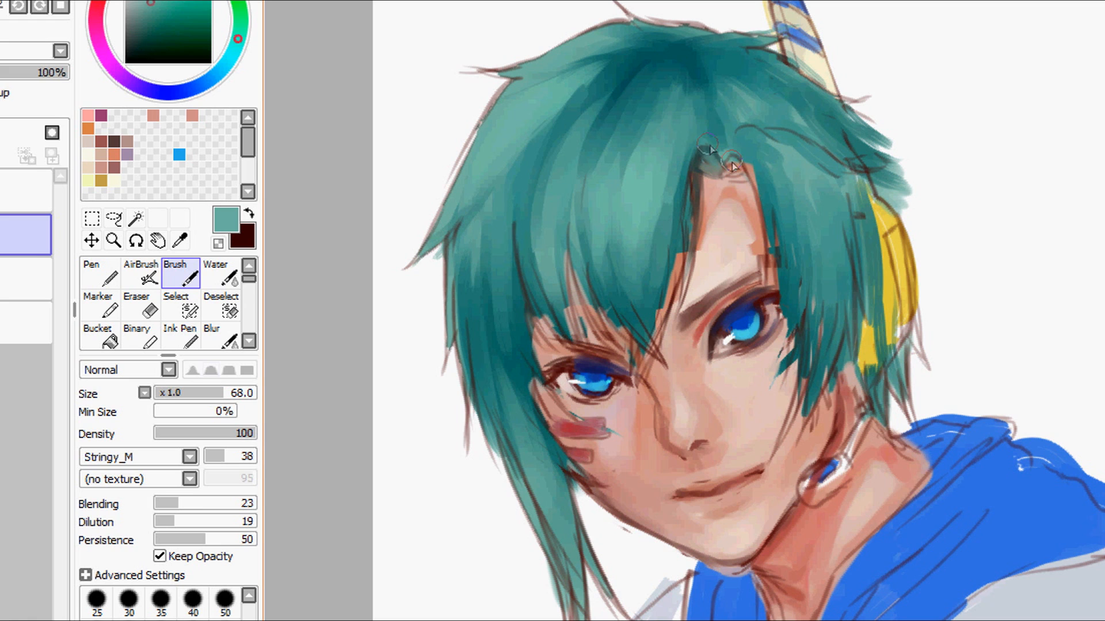
right_click(696, 157)
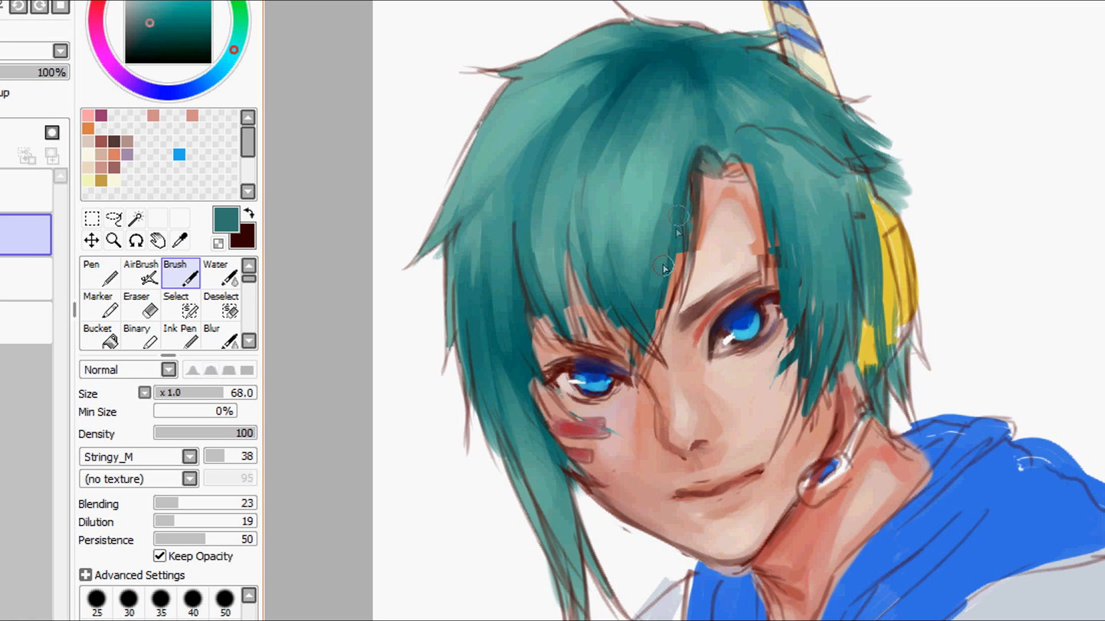
click(149, 4)
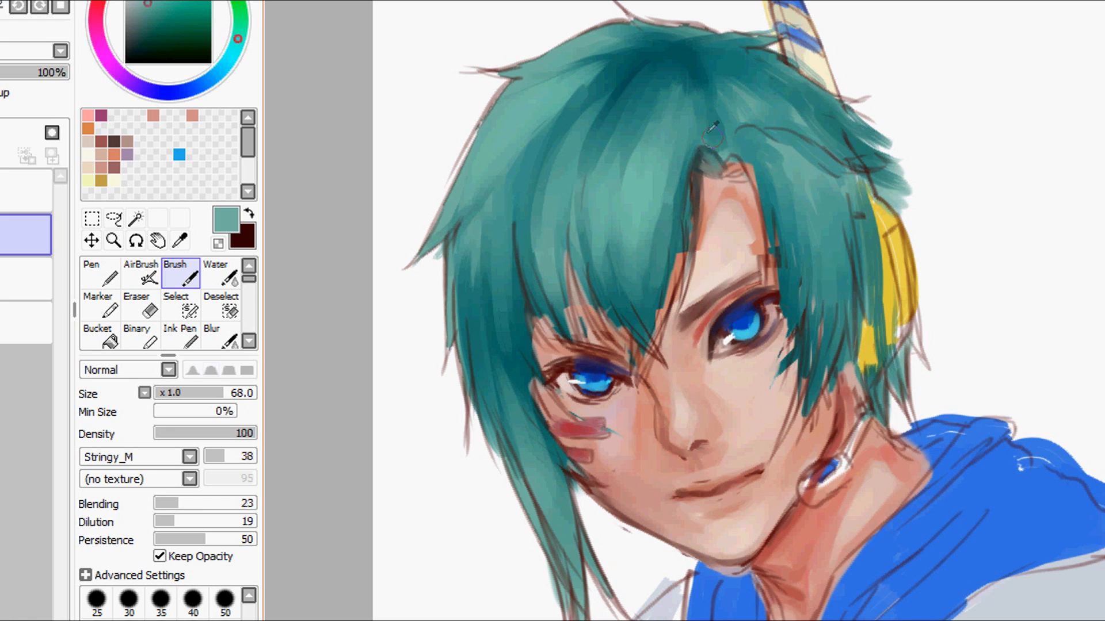
right_click(791, 180)
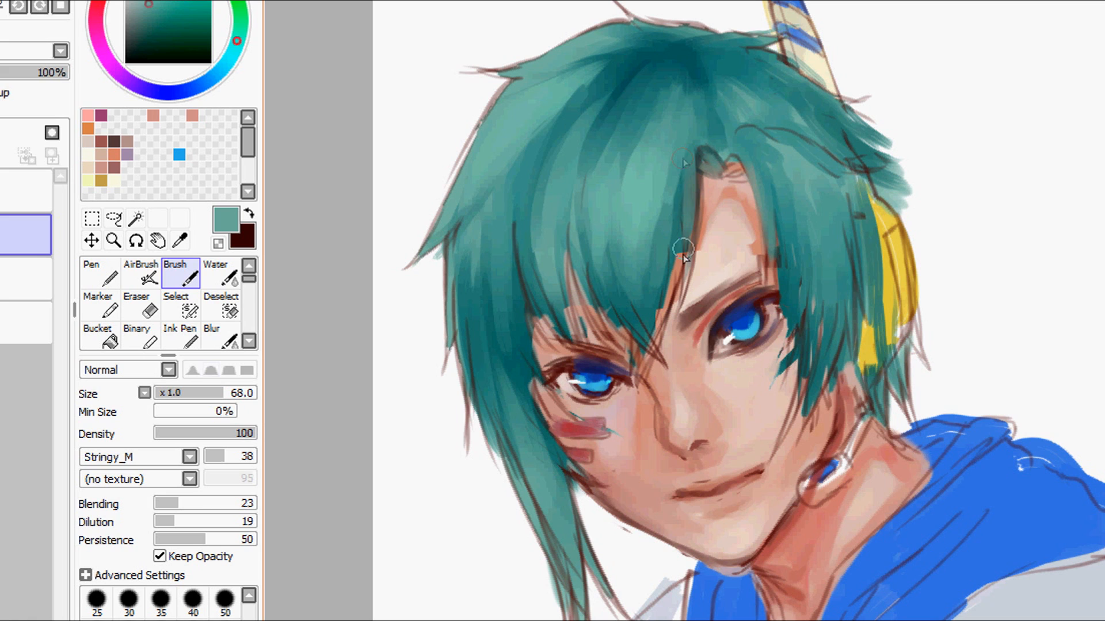
Choose a dark navy and paint shadows along the bangs' inner edge and pointed tips between the eyes.
drag(179, 28, 175, 47)
click(223, 69)
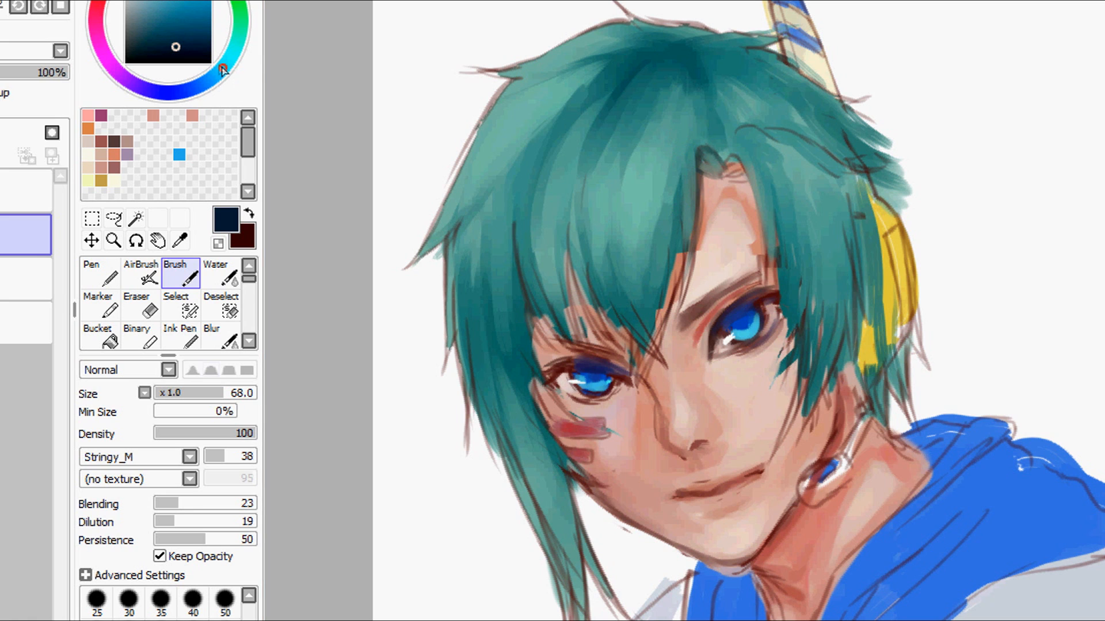
mouse_move(681, 286)
mouse_down()
mouse_move(693, 231)
mouse_move(679, 302)
mouse_move(695, 251)
mouse_move(683, 218)
mouse_up()
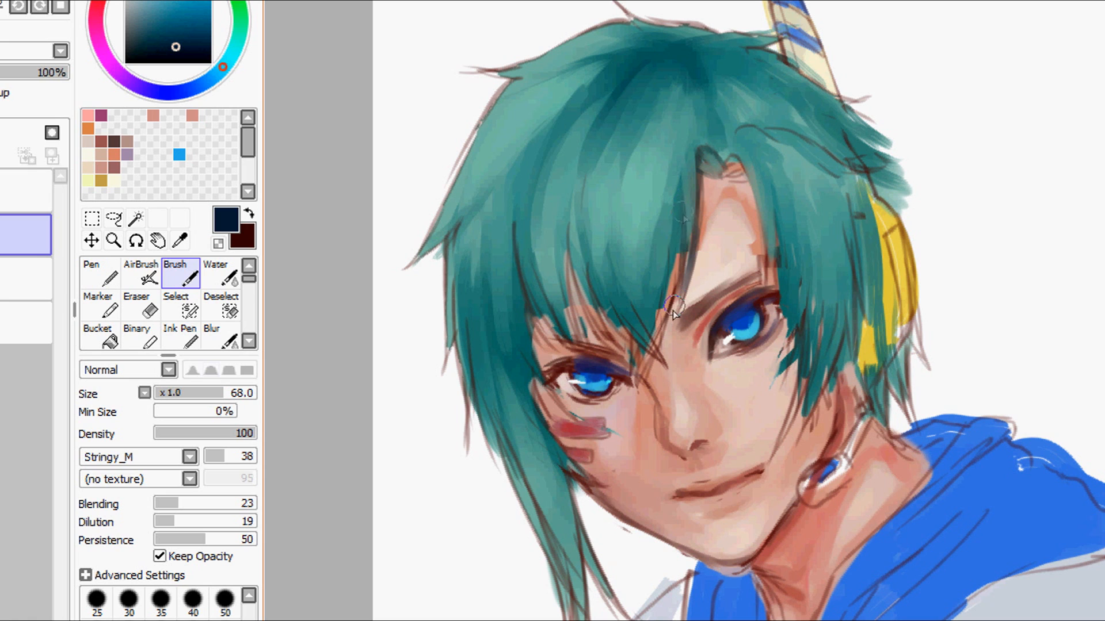
drag(670, 282, 645, 368)
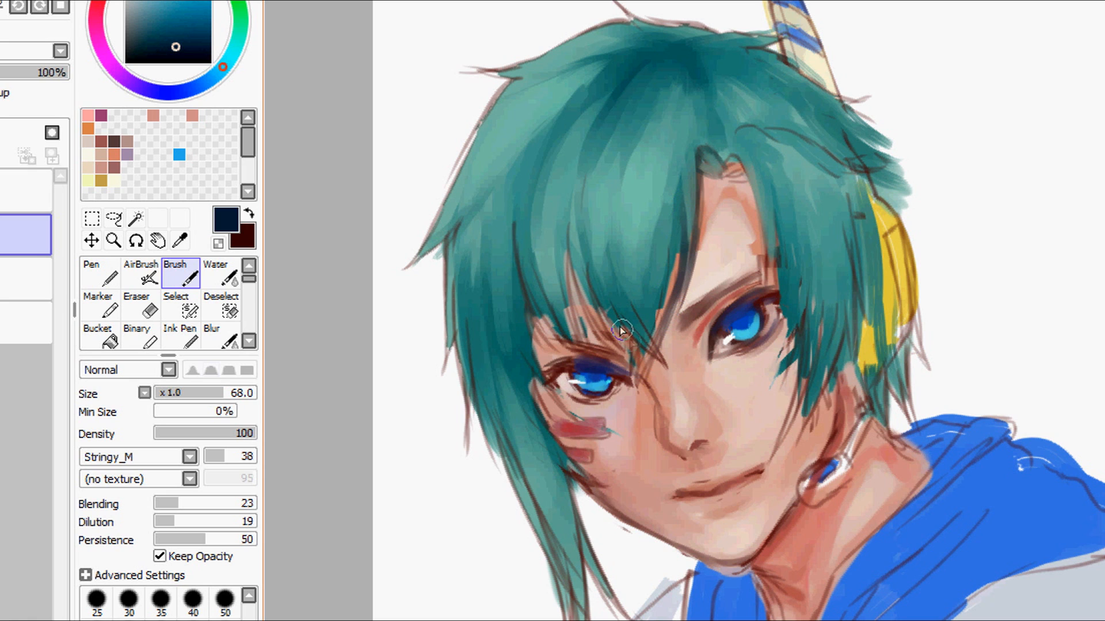
mouse_move(573, 290)
mouse_down()
mouse_move(636, 360)
mouse_move(572, 277)
mouse_move(630, 359)
mouse_up()
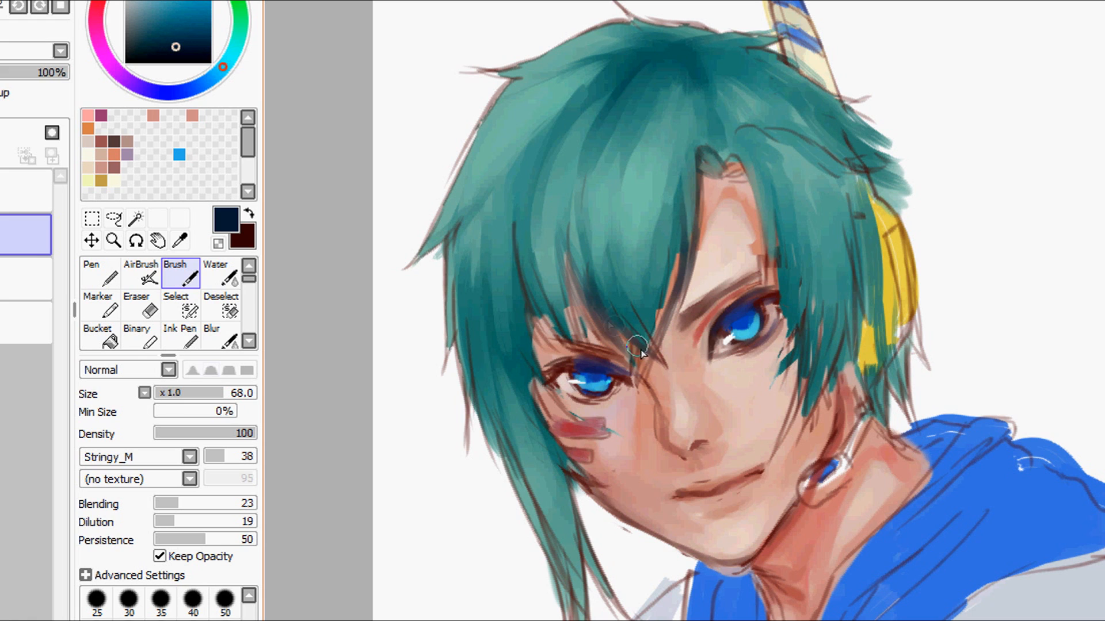
drag(633, 335, 630, 397)
mouse_move(645, 348)
mouse_down()
mouse_move(675, 245)
mouse_move(679, 273)
mouse_move(647, 340)
mouse_up()
Blend the bangs' dark tips into the lighter strands with sampled teals, using the brush at size 92.
click(243, 393)
right_click(652, 317)
drag(616, 248, 636, 315)
click(244, 393)
right_click(596, 232)
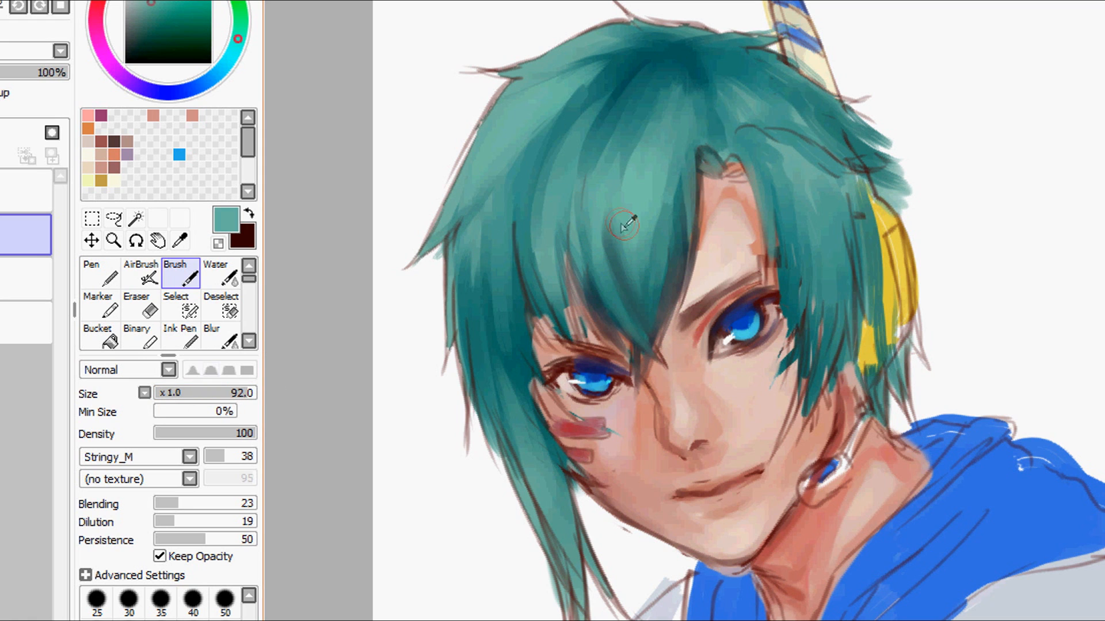
right_click(636, 285)
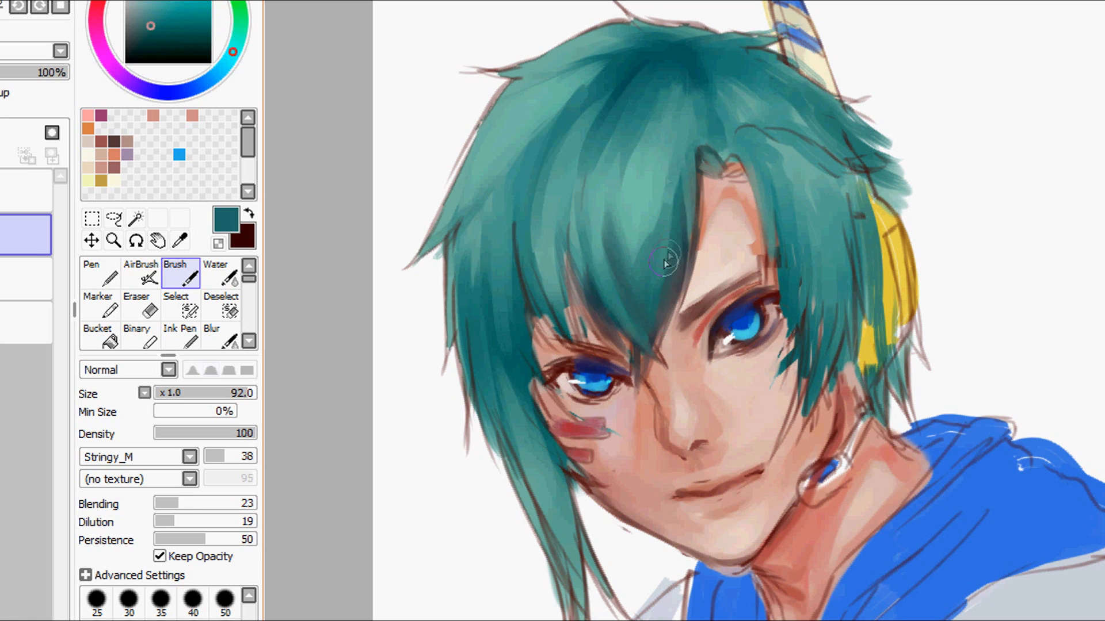
scroll(575, 109, down, 3)
scroll(589, 71, up, 1)
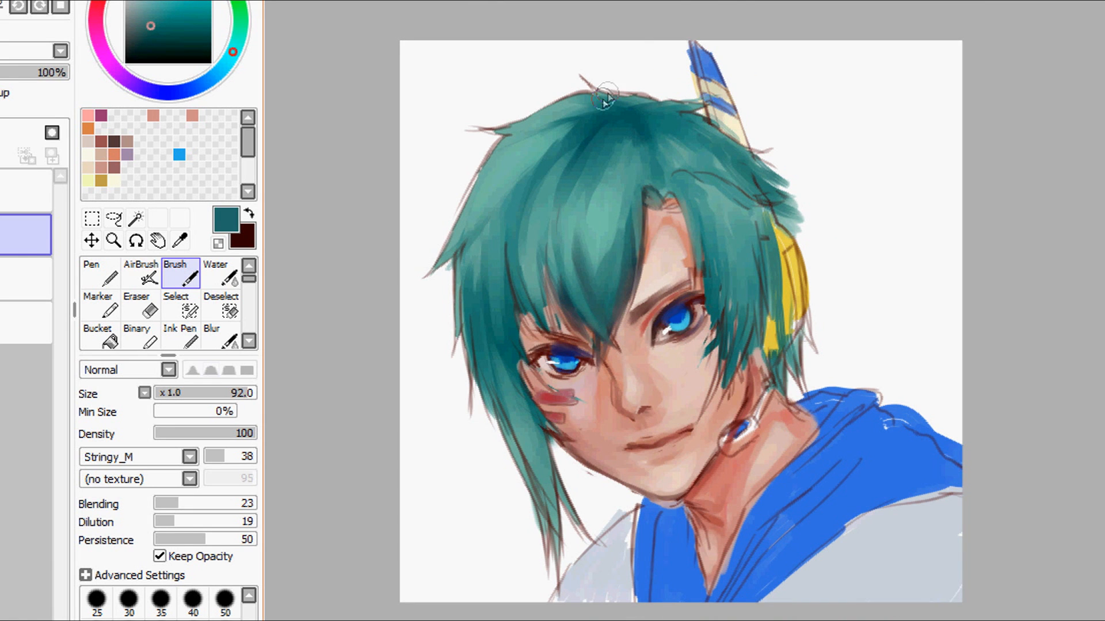
scroll(638, 168, up, 1)
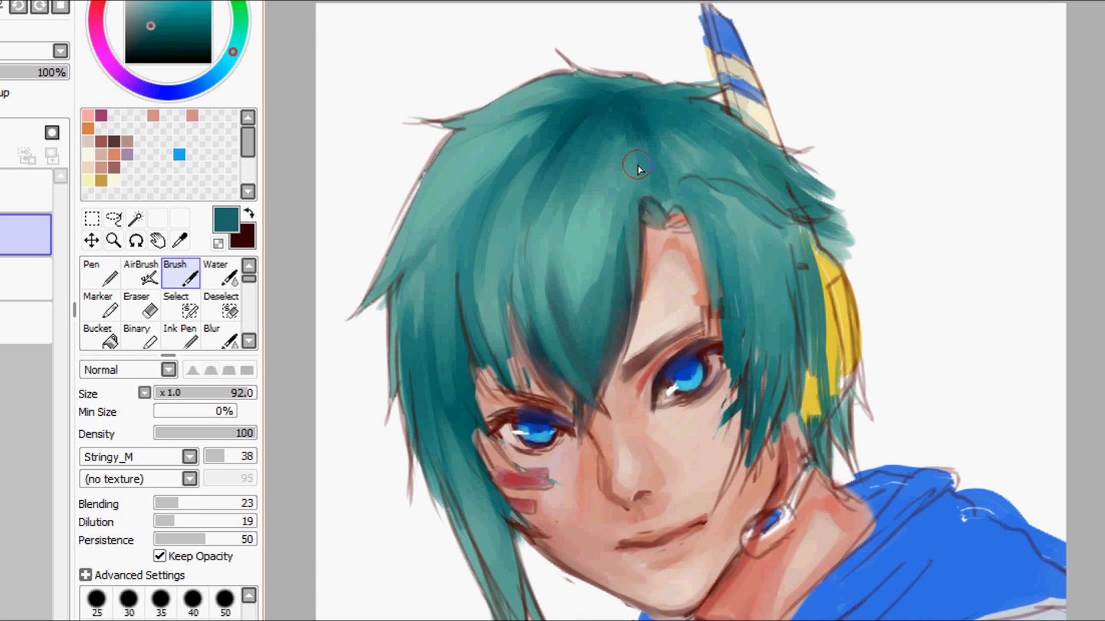
Choose a pale mauve and paint a highlight streak down the middle of the central bangs at brush size 92.
right_click(587, 303)
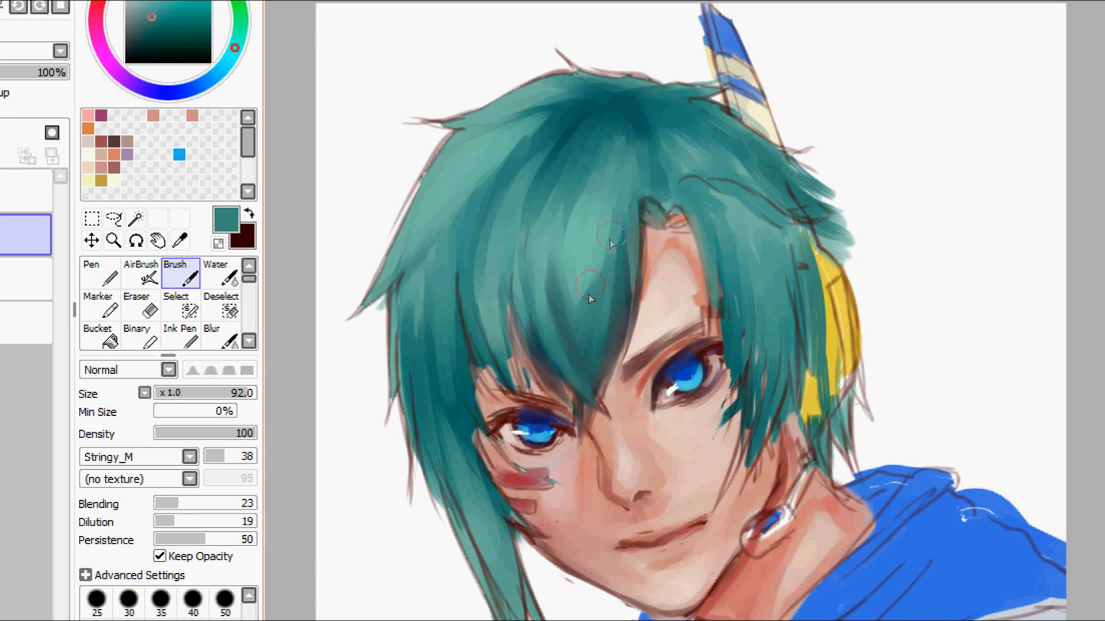
scroll(594, 90, down, 2)
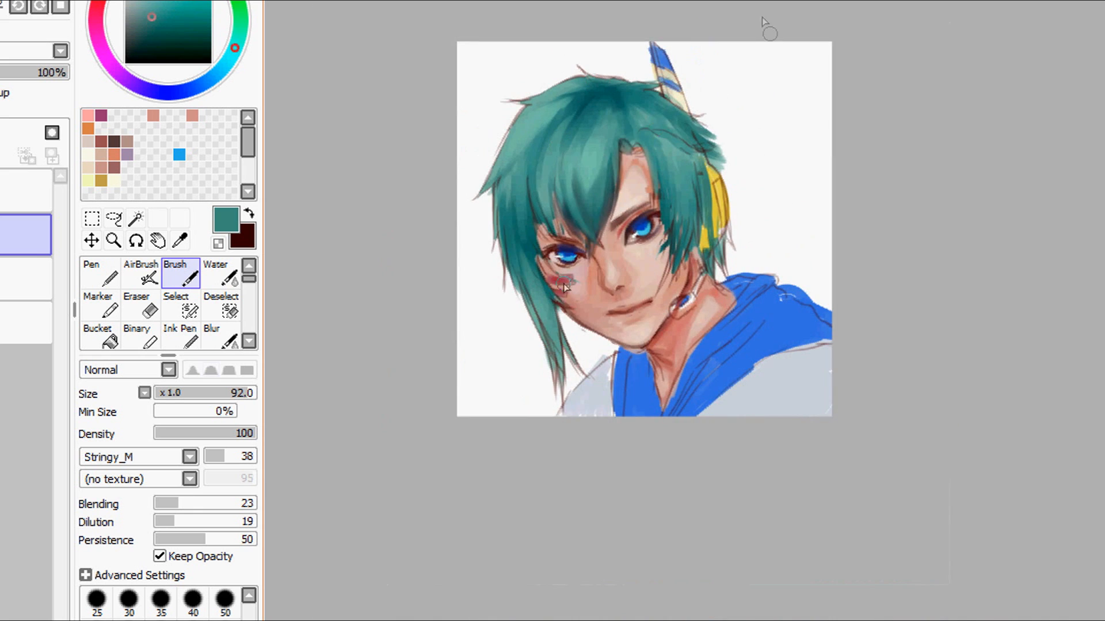
scroll(593, 135, up, 2)
scroll(587, 144, down, 2)
scroll(618, 109, up, 1)
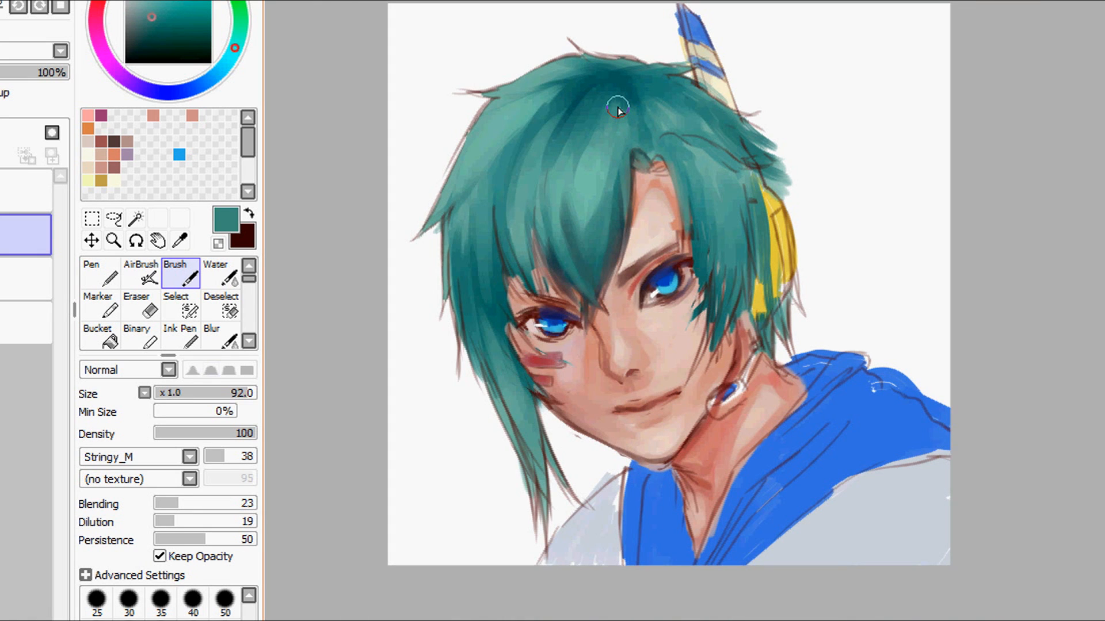
click(105, 54)
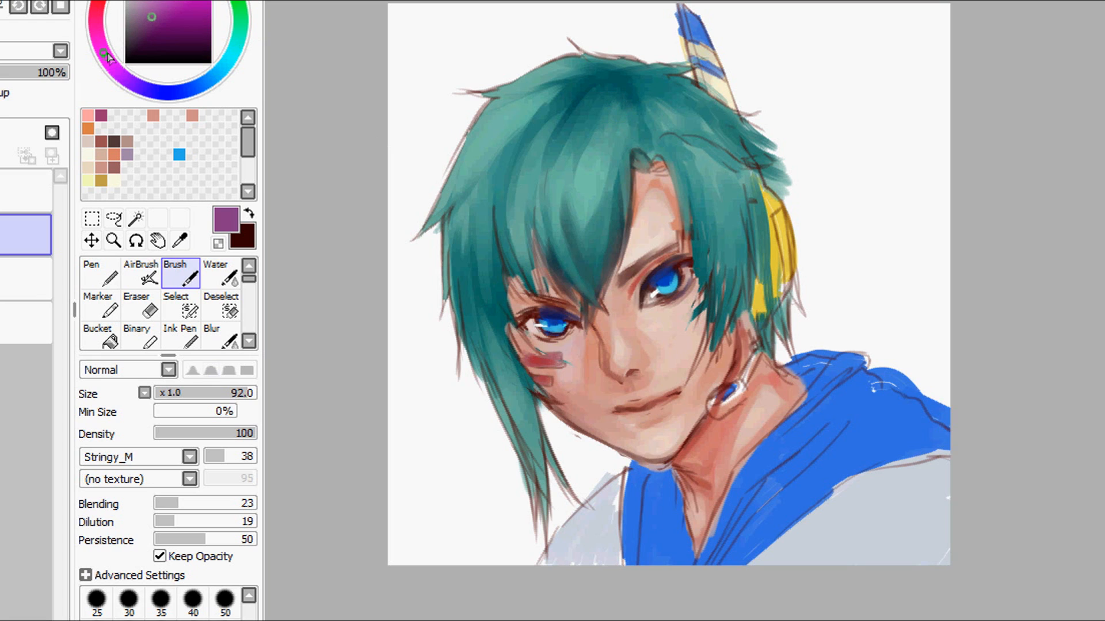
drag(152, 16, 138, 2)
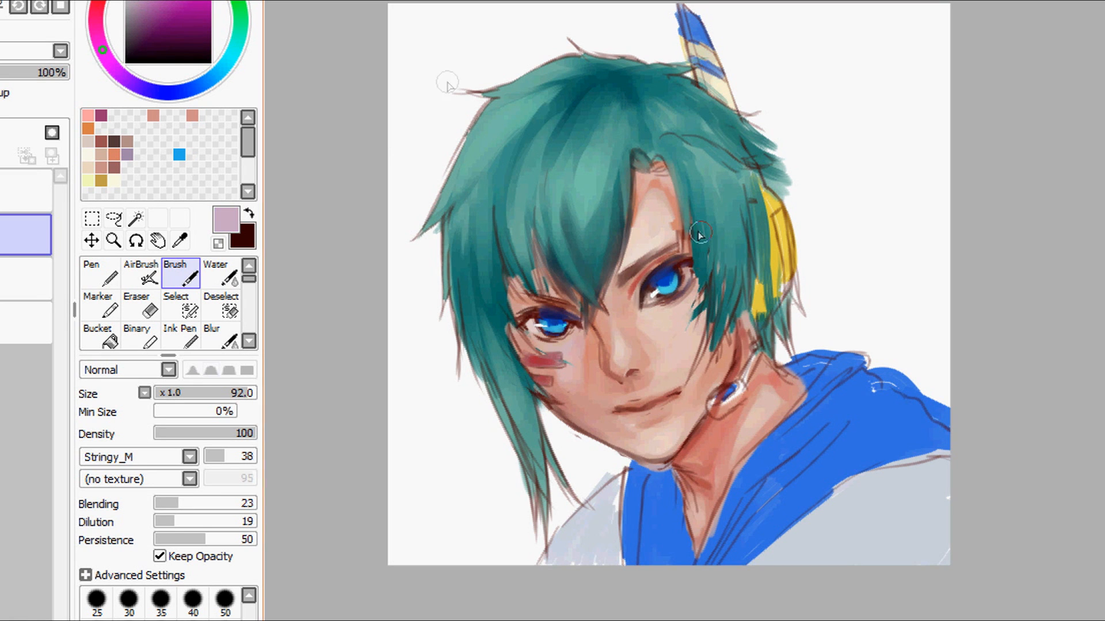
scroll(625, 152, up, 1)
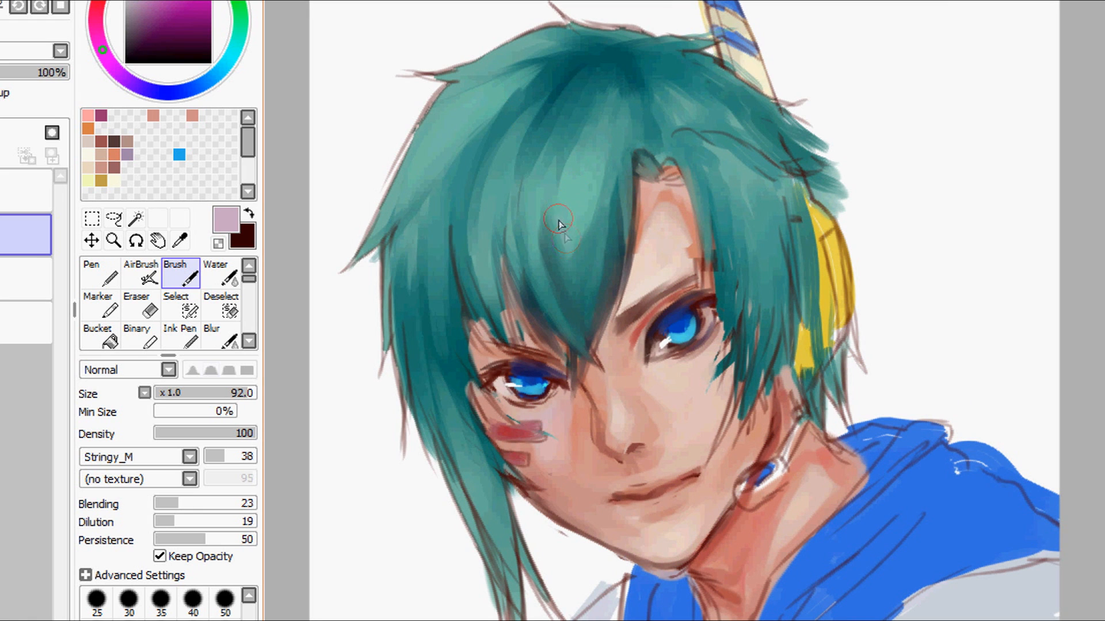
mouse_move(560, 220)
mouse_down()
mouse_move(572, 175)
mouse_move(563, 216)
mouse_up()
drag(581, 167, 577, 197)
mouse_move(593, 138)
mouse_down()
mouse_move(572, 170)
mouse_move(566, 260)
mouse_up()
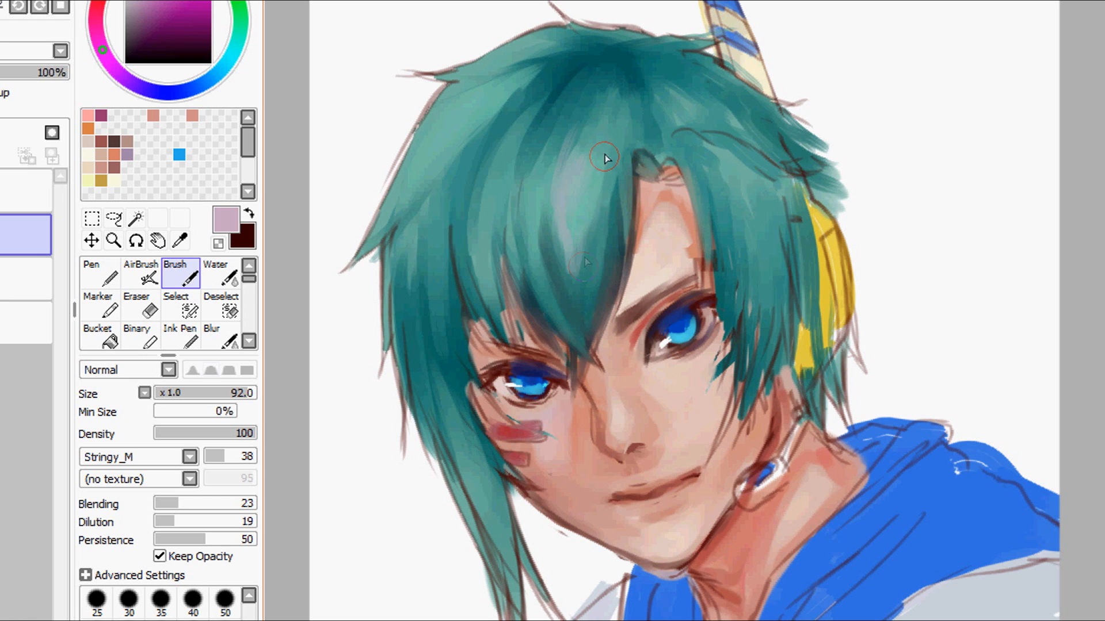
Blend the mauve highlight's edges into the bangs with tones sampled from the surrounding hair.
alt+click(585, 286)
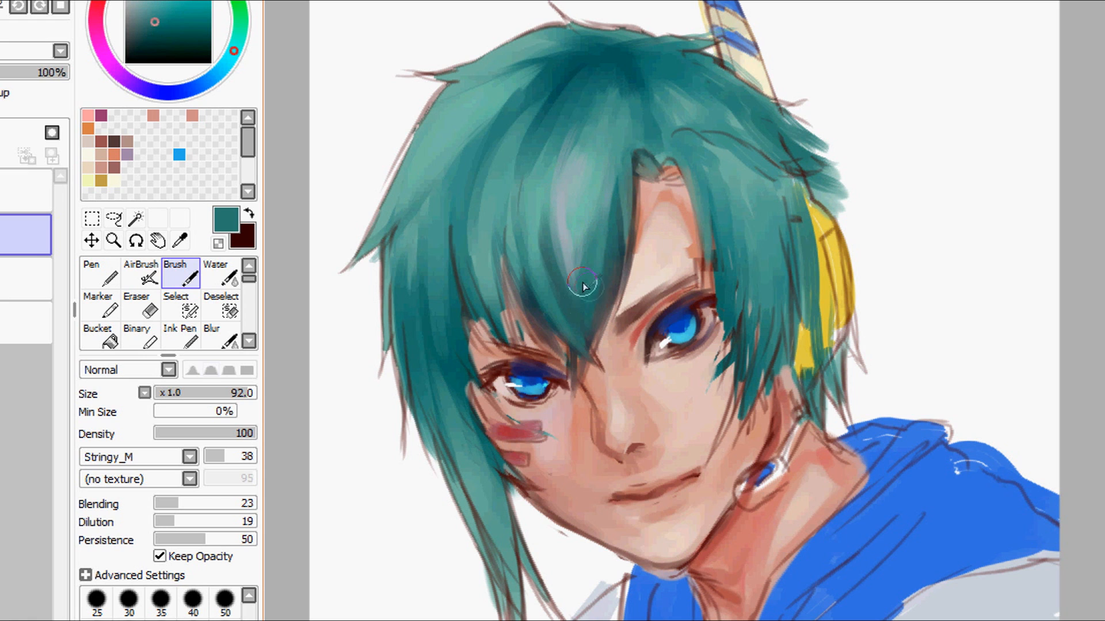
alt+click(582, 210)
alt+click(567, 201)
click(115, 69)
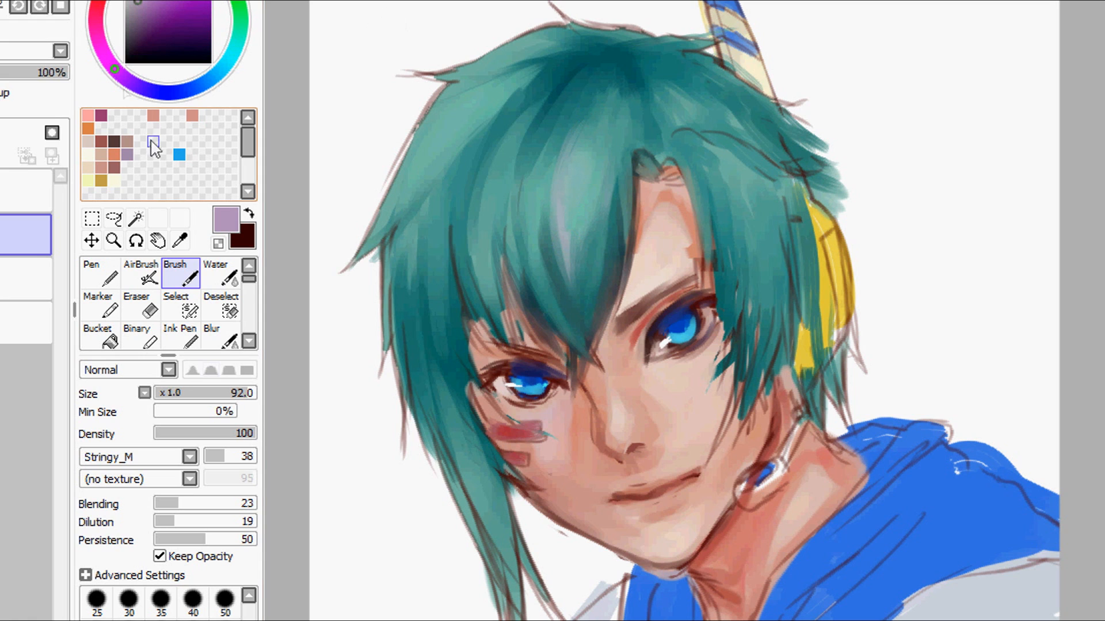
drag(599, 162, 568, 260)
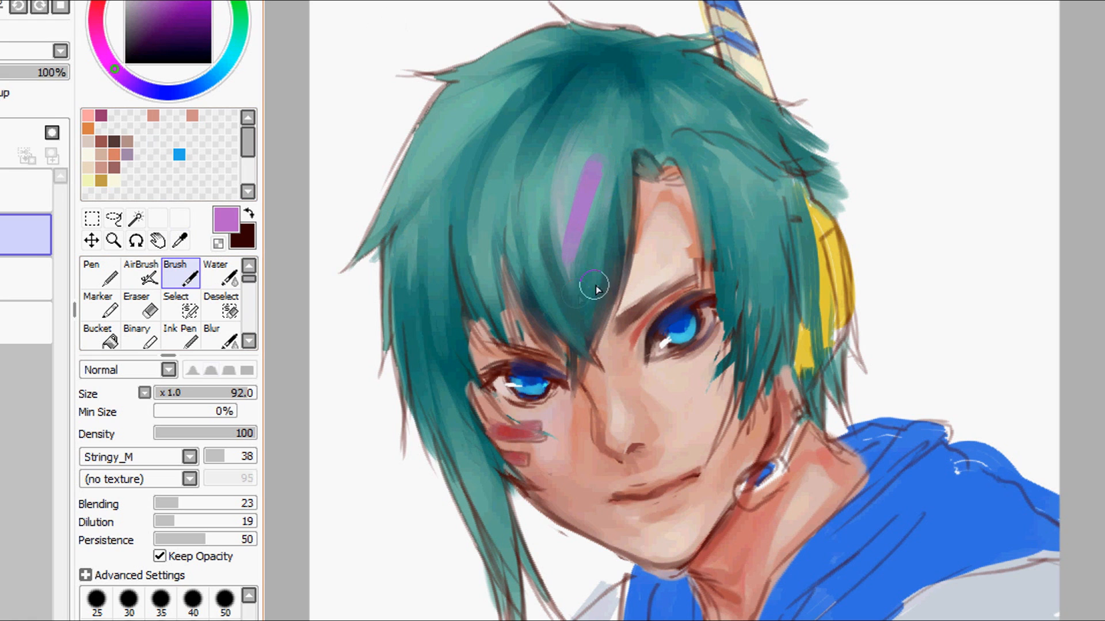
key(ctrl+z)
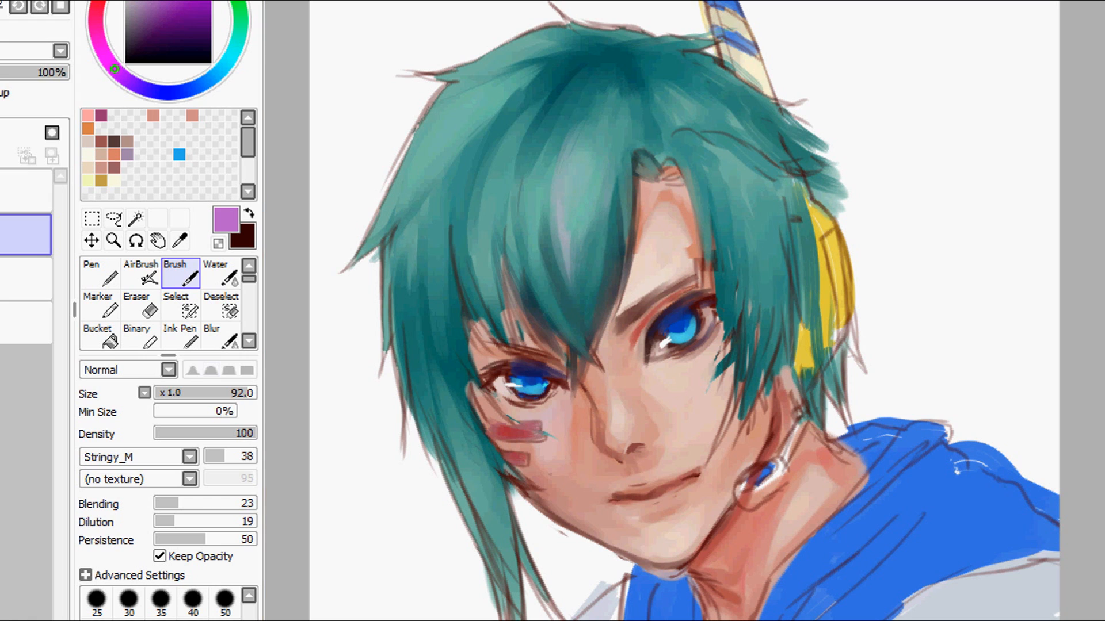
Soften the bangs' mauve highlight with grey-blue and muted teal sampled along the streak.
alt+click(565, 178)
alt+click(567, 253)
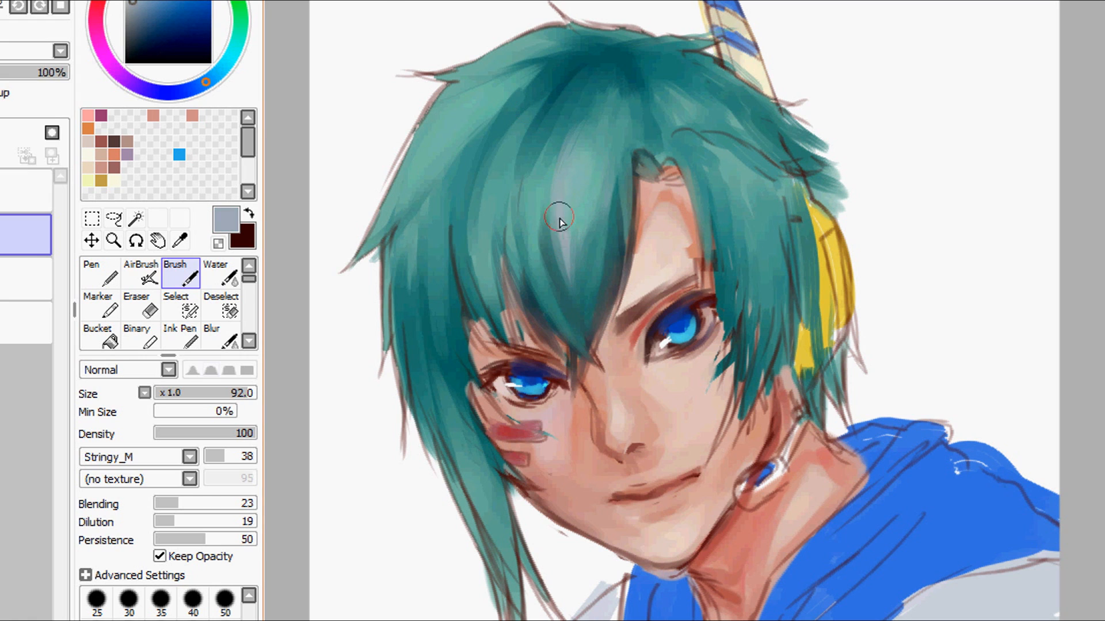
alt+click(558, 275)
alt+click(568, 272)
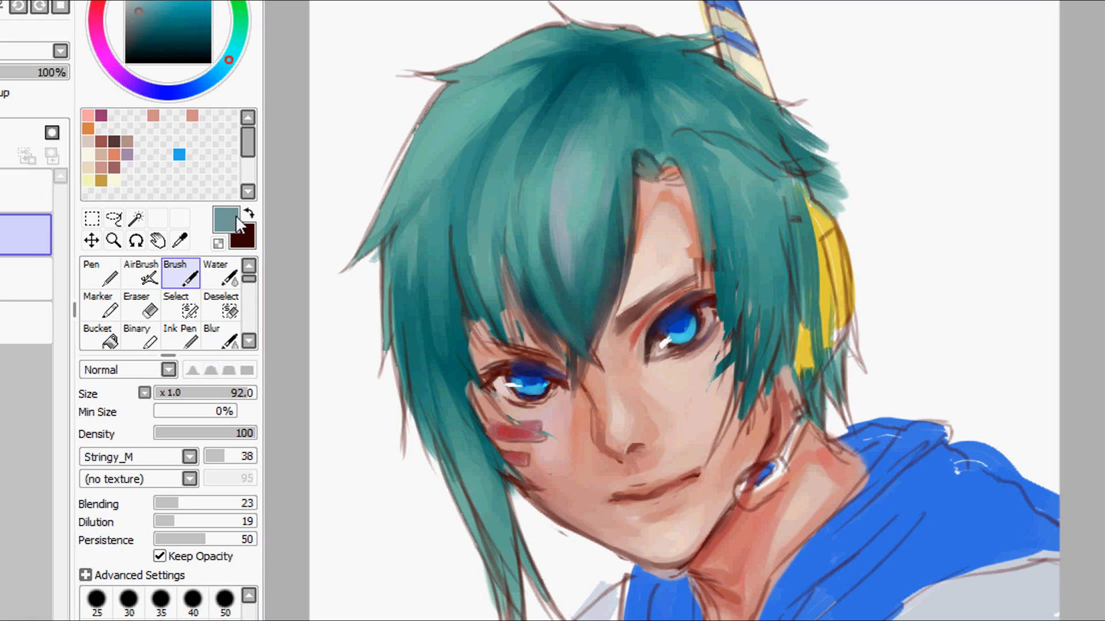
mouse_move(563, 187)
mouse_down()
mouse_move(579, 149)
mouse_move(593, 255)
mouse_move(597, 231)
mouse_move(586, 274)
mouse_move(597, 195)
mouse_move(599, 257)
mouse_move(607, 154)
mouse_move(608, 182)
mouse_up()
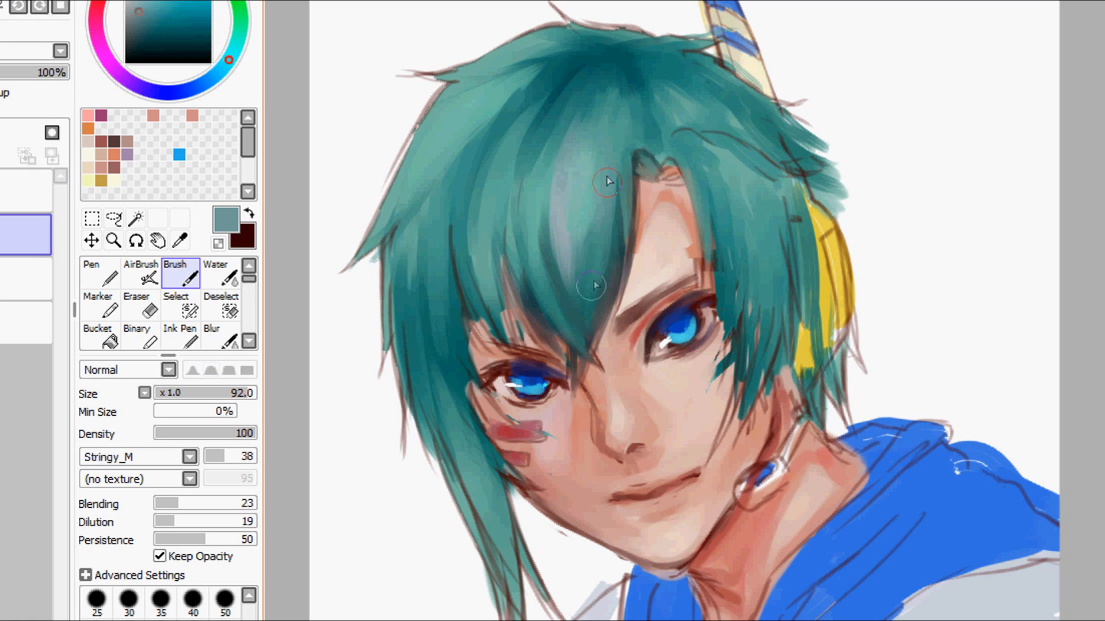
Paint light teal strands between the mauve highlight and the parting, blending toward the crown with sampled dark teal.
alt+click(584, 181)
mouse_move(583, 214)
mouse_down()
mouse_move(581, 155)
mouse_move(570, 157)
mouse_move(562, 249)
mouse_move(593, 231)
mouse_up()
drag(608, 151, 599, 243)
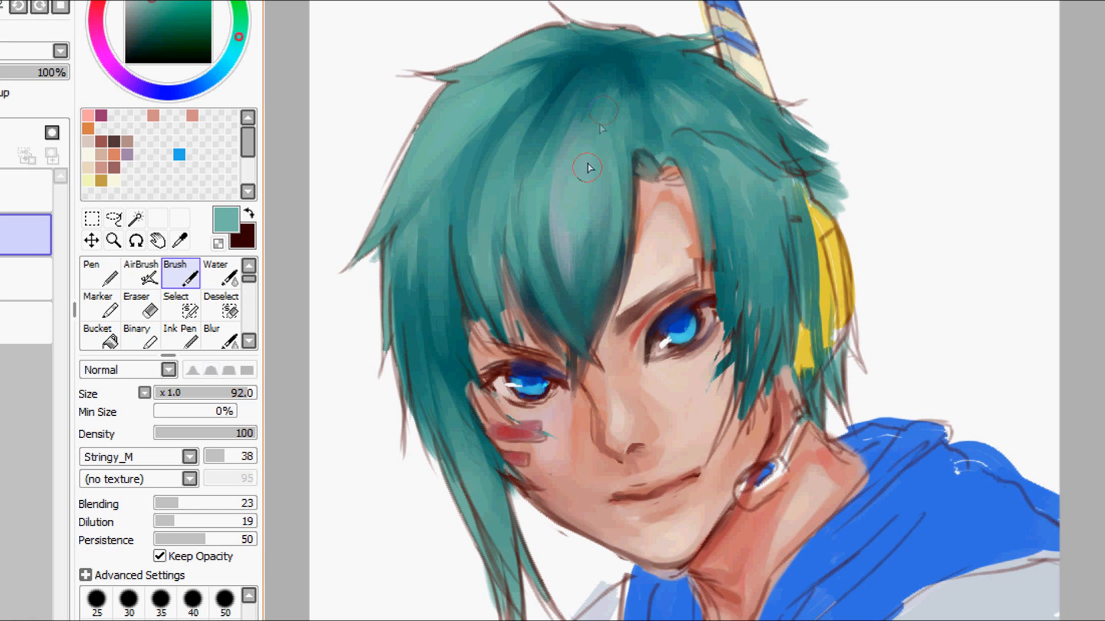
alt+click(623, 65)
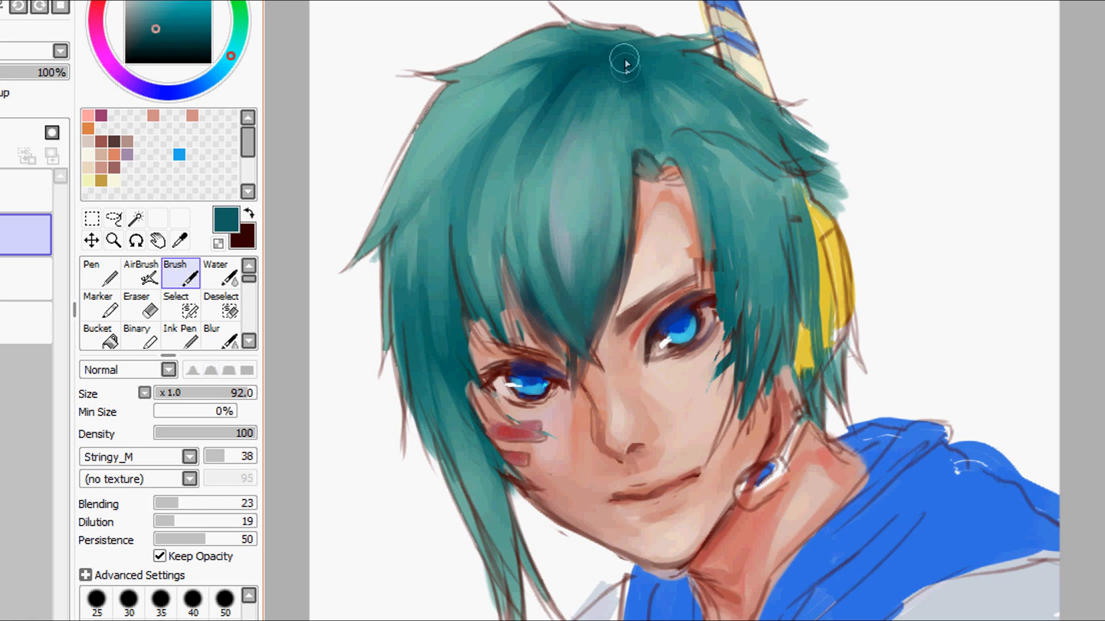
alt+click(621, 189)
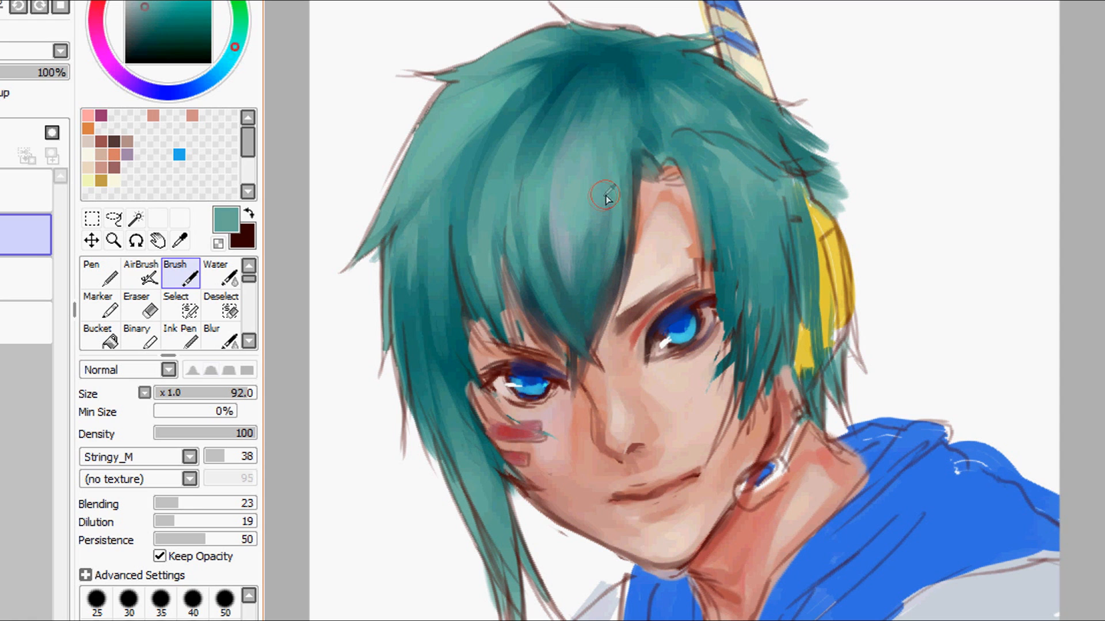
Add light teal strokes along the bangs' inner edge beside the parting using the Pen tool at size 56.
click(99, 273)
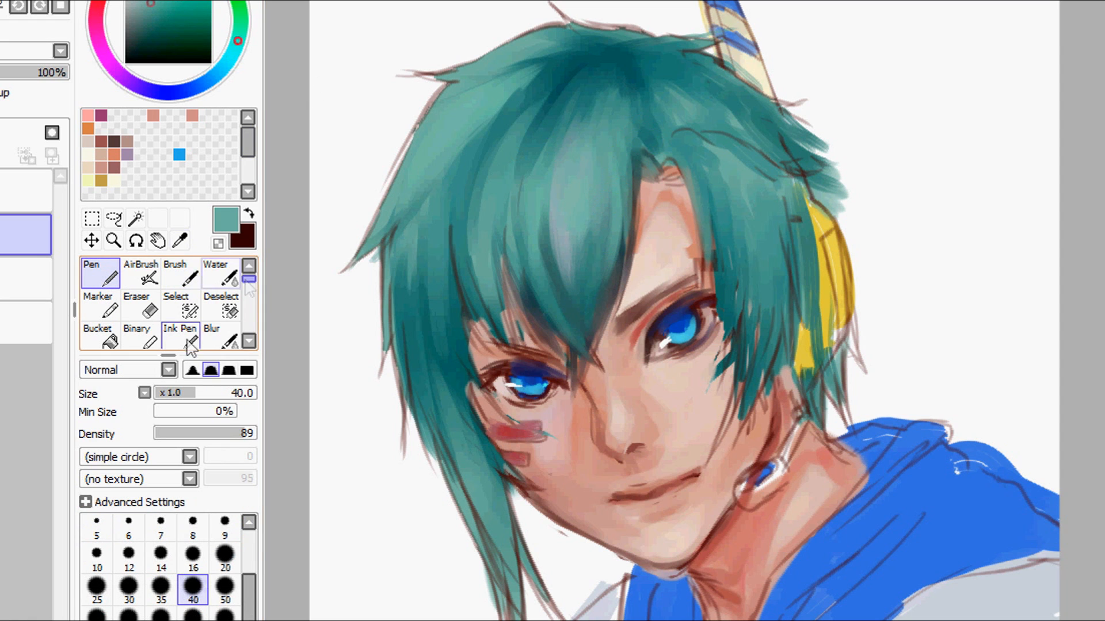
drag(199, 393, 213, 393)
drag(633, 178, 642, 275)
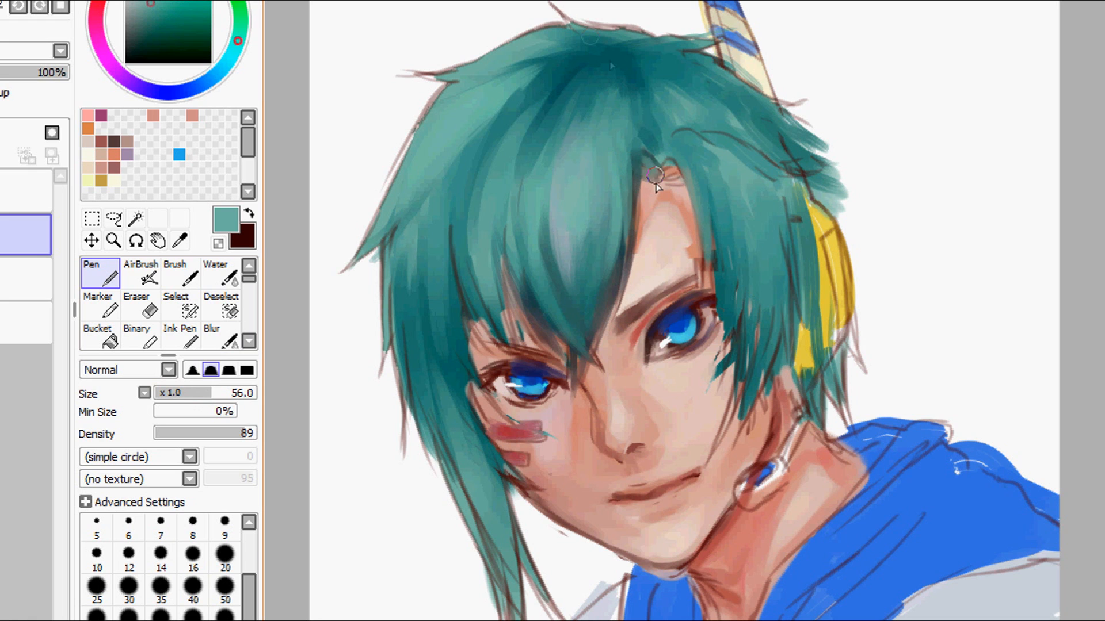
drag(621, 210, 624, 275)
Paint dark teal strands sweeping from the crown down into the bangs with the Stringy_M brush at size 100.
click(180, 274)
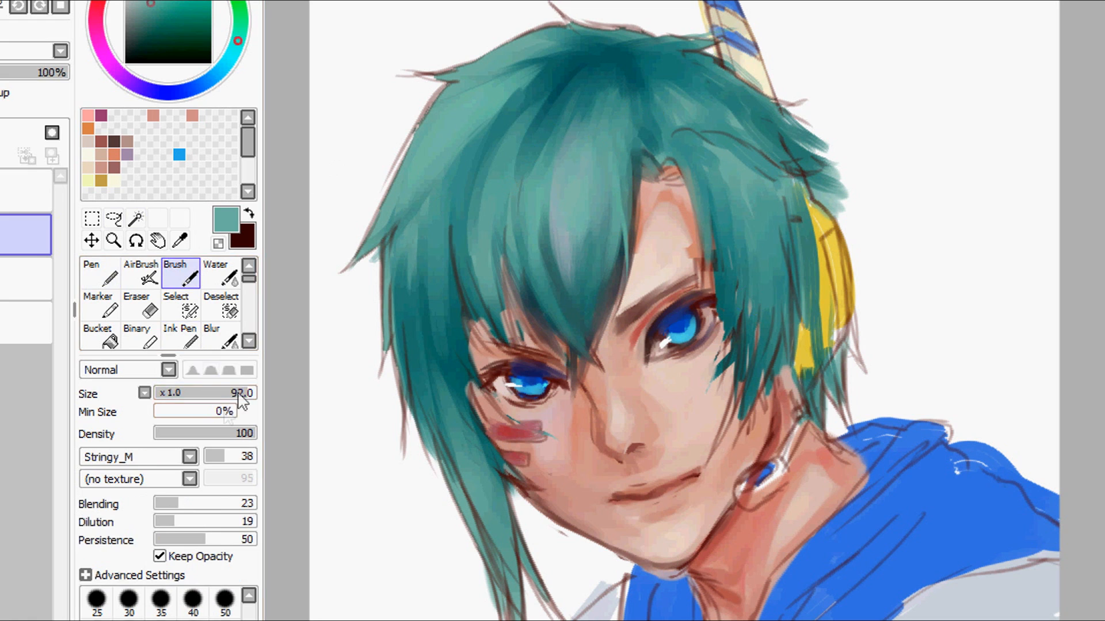
right_click(544, 165)
click(135, 620)
drag(558, 159, 543, 217)
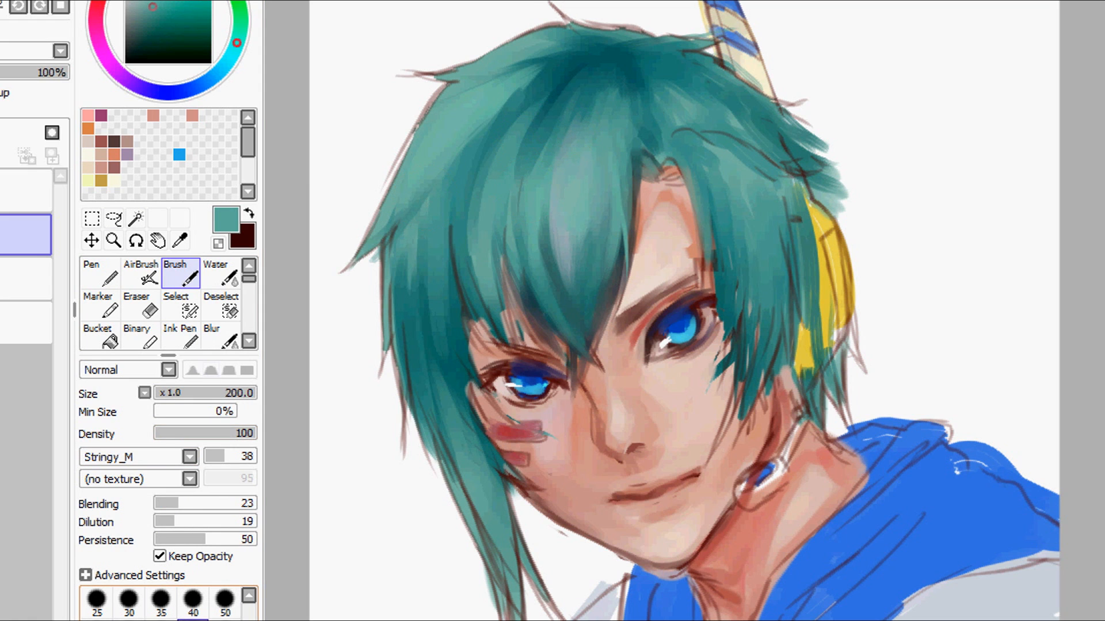
right_click(582, 69)
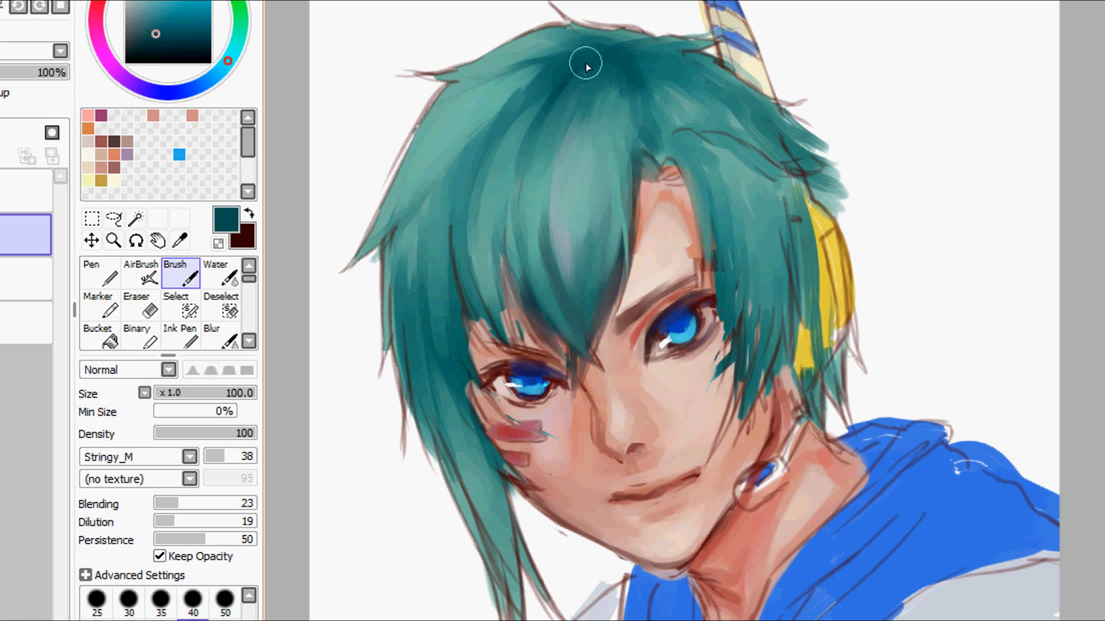
drag(580, 79, 528, 212)
drag(545, 105, 520, 188)
drag(586, 65, 479, 198)
drag(540, 91, 504, 180)
Layer sampled mid and light teals over the strands on the bangs' outer side, following the flow from the crown.
alt+click(494, 210)
drag(520, 124, 496, 233)
drag(507, 130, 492, 248)
alt+click(498, 126)
drag(489, 161, 473, 276)
alt+click(527, 201)
mouse_move(544, 115)
mouse_down()
mouse_move(521, 216)
mouse_move(524, 195)
mouse_up()
Darken the hair's top edge toward the striped antenna and touch up the bangs' inner edge with sampled teals.
alt+click(639, 67)
drag(701, 54, 756, 60)
alt+click(630, 220)
alt+click(635, 309)
mouse_move(631, 241)
mouse_down()
mouse_move(632, 284)
mouse_move(635, 256)
mouse_up()
alt+click(670, 218)
Choose a pale cyan and paint highlight strokes near the tip of the central bangs, blending with sampled hair colours.
alt+click(598, 73)
click(229, 59)
click(150, 1)
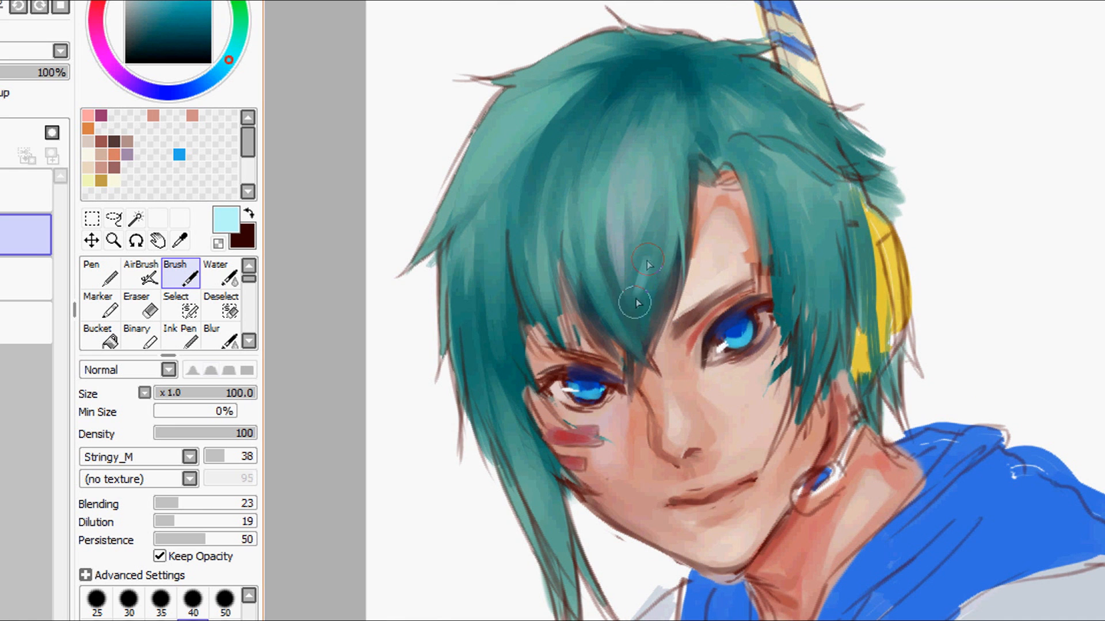
drag(645, 262, 640, 310)
alt+click(633, 277)
alt+click(662, 286)
drag(644, 269, 645, 305)
alt+click(648, 286)
Paint sampled teal strands down the bangs beside the highlight toward their pointed tips above the nose.
alt+click(603, 257)
drag(603, 257, 623, 328)
drag(606, 237, 630, 336)
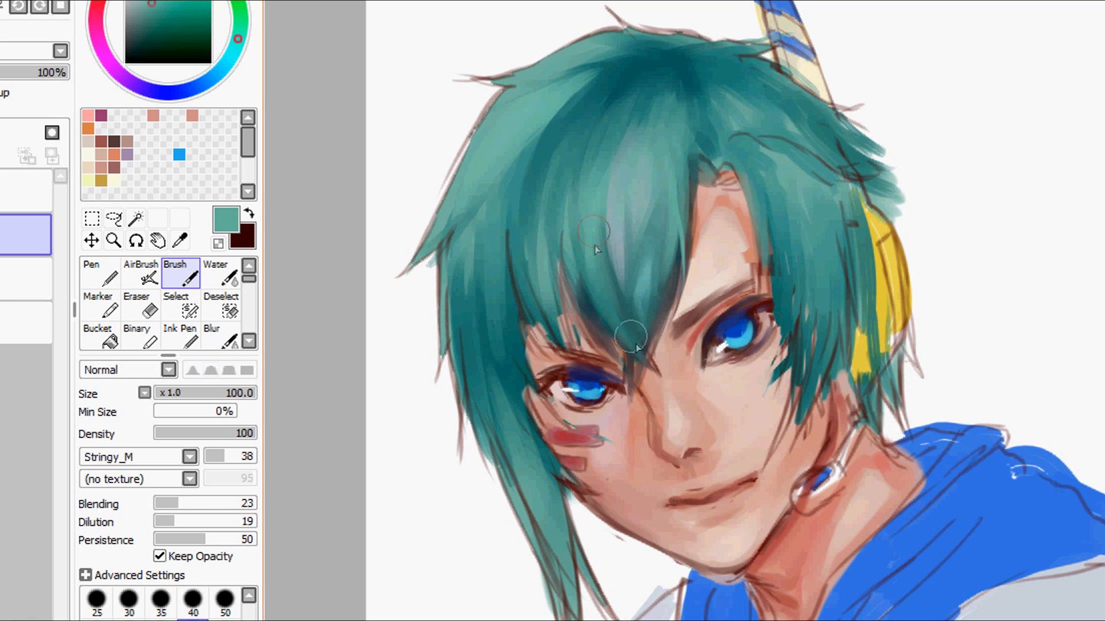
alt+click(565, 242)
alt+click(565, 225)
drag(564, 223, 586, 322)
alt+click(585, 314)
Blend the highlight's upper end into the dark crown with sampled teals at brush size 100.
click(231, 393)
click(255, 393)
alt+click(646, 176)
drag(643, 138, 624, 164)
alt+click(629, 182)
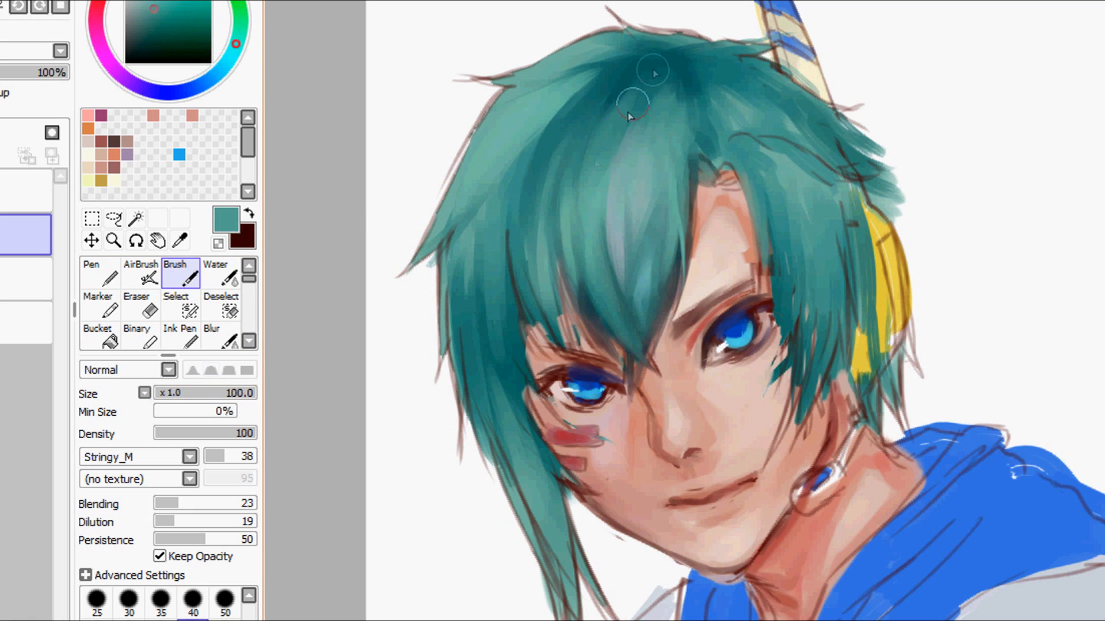
alt+click(660, 73)
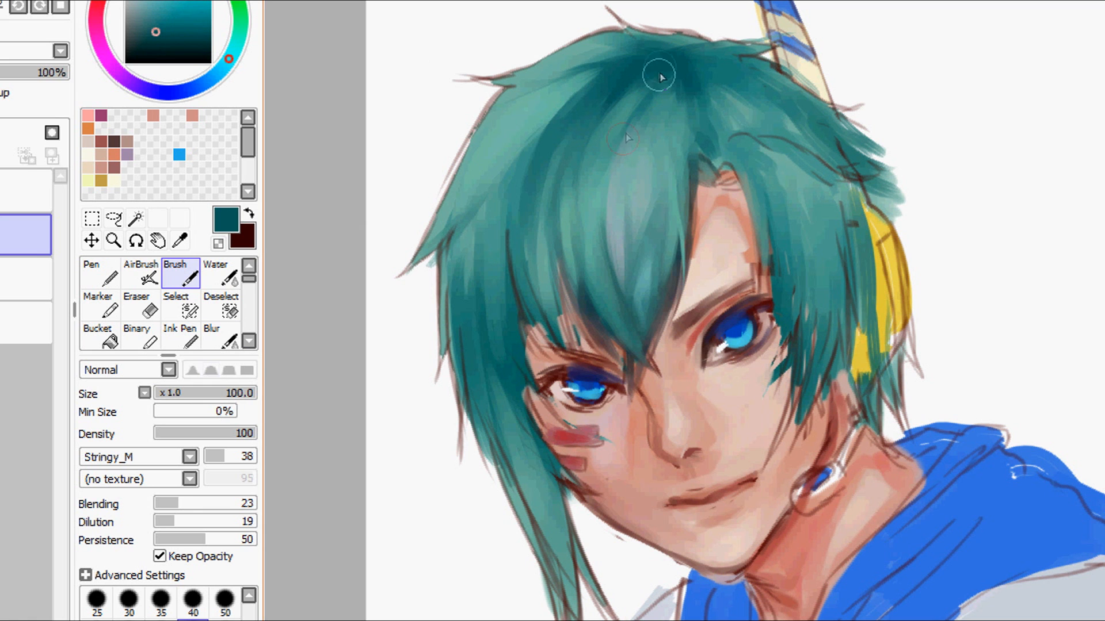
Set the brush size to 81 and refine the hair's outer edge near the side tuft with sampled dark teal.
scroll(633, 69, up, 2)
alt+click(562, 164)
click(237, 393)
drag(496, 141, 406, 296)
key(e)
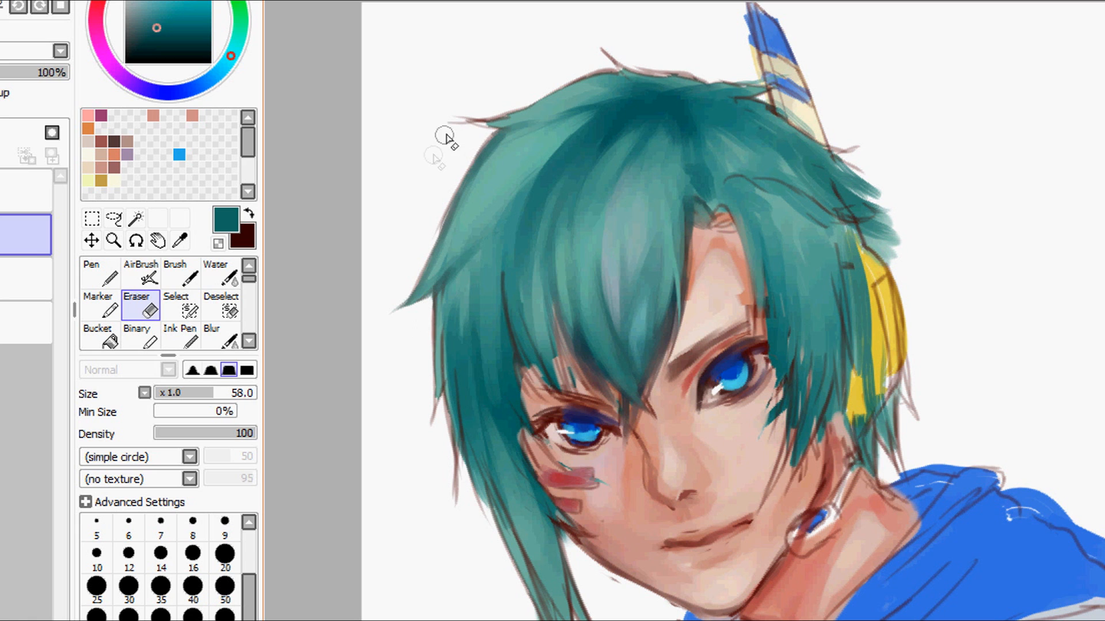
click(181, 275)
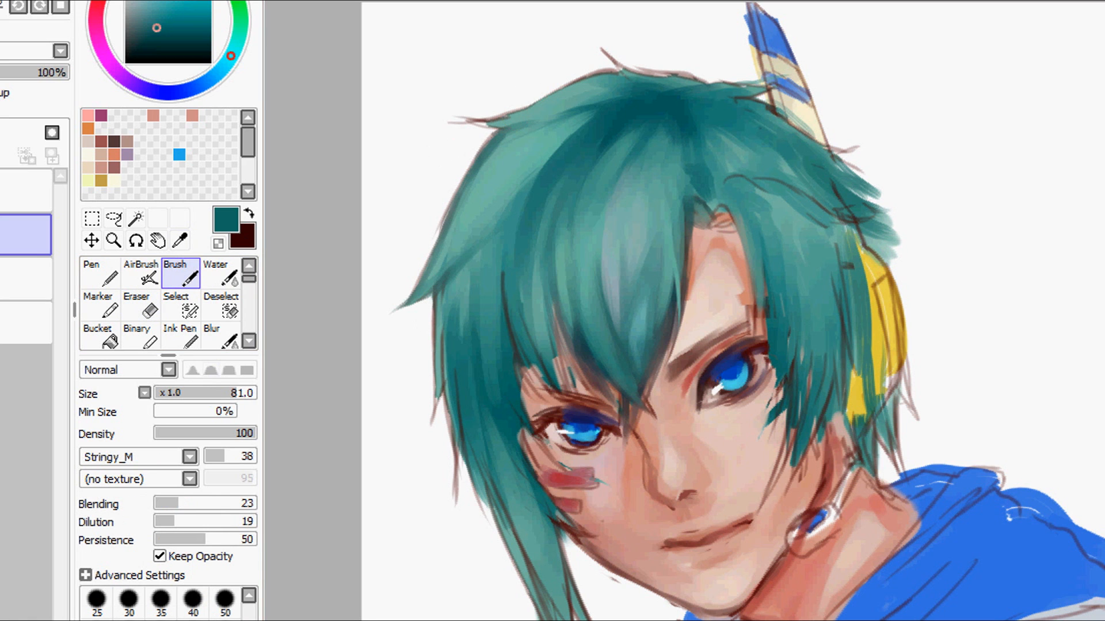
Mirror the canvas view and erase the stray sketch lines around the side tuft with the Eraser at size 58.
key(h)
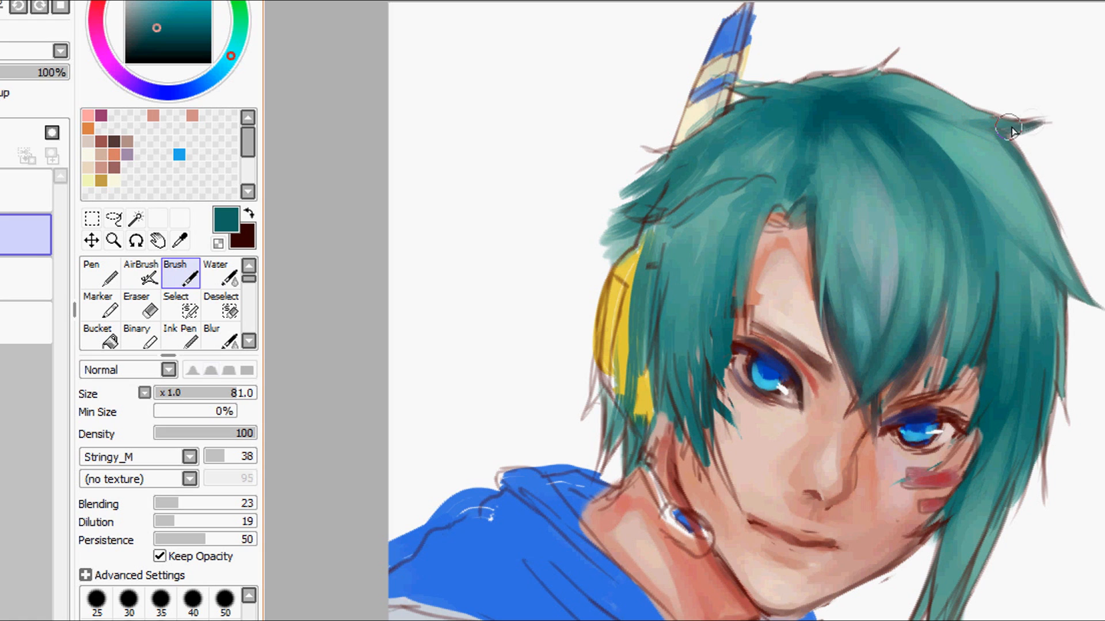
click(137, 305)
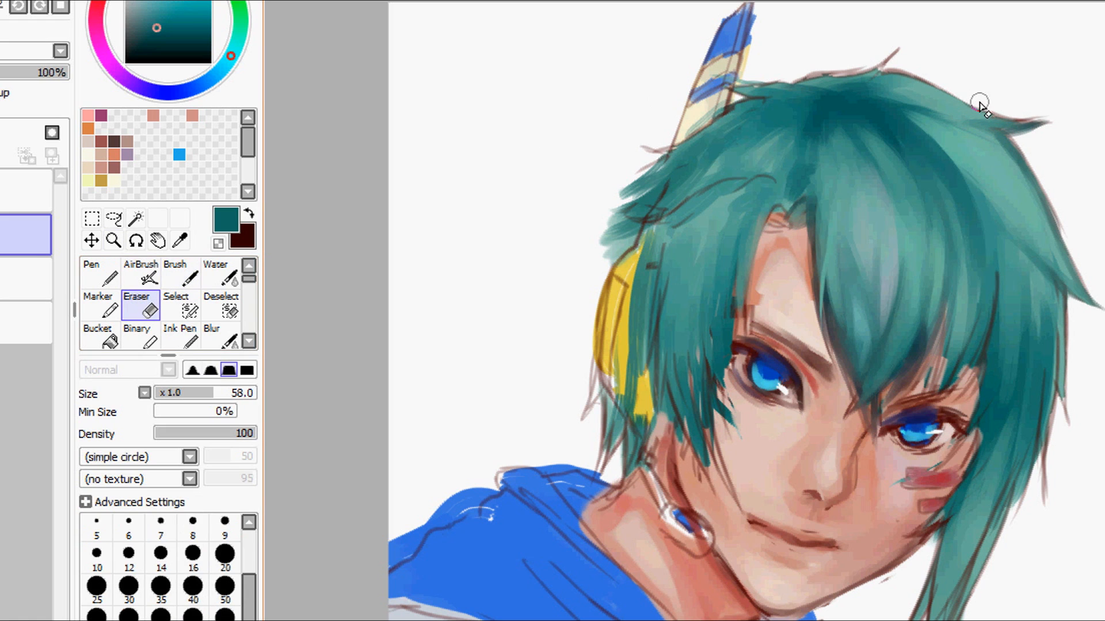
drag(968, 104, 1063, 118)
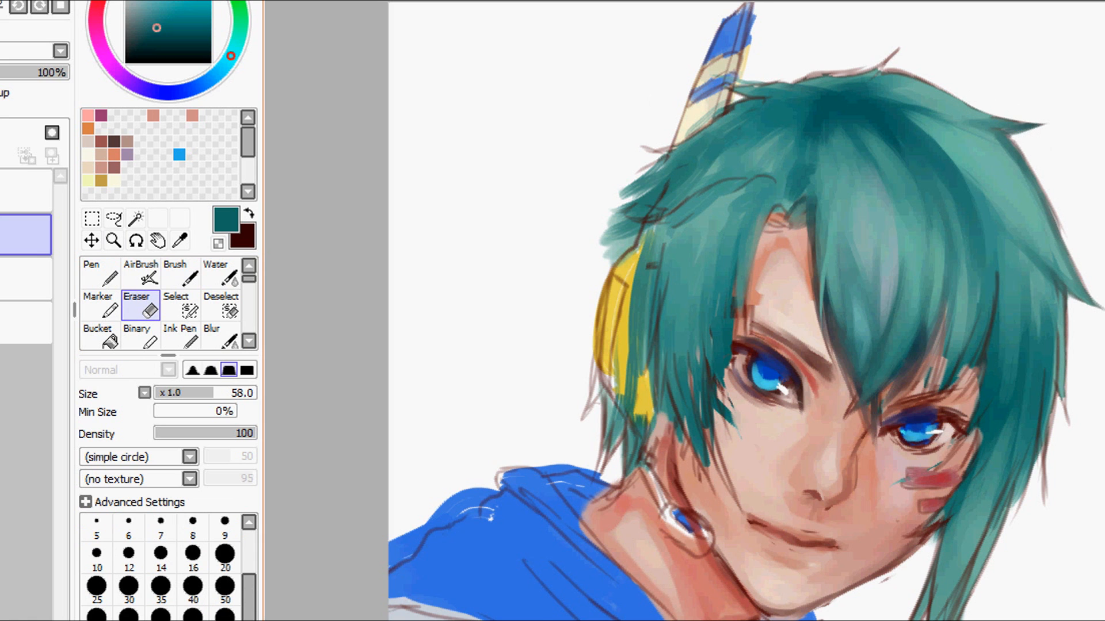
Paint dark teal over the sketch lines along the crown's top edge and spike with the brush at size 81.
key(h)
click(181, 273)
key(h)
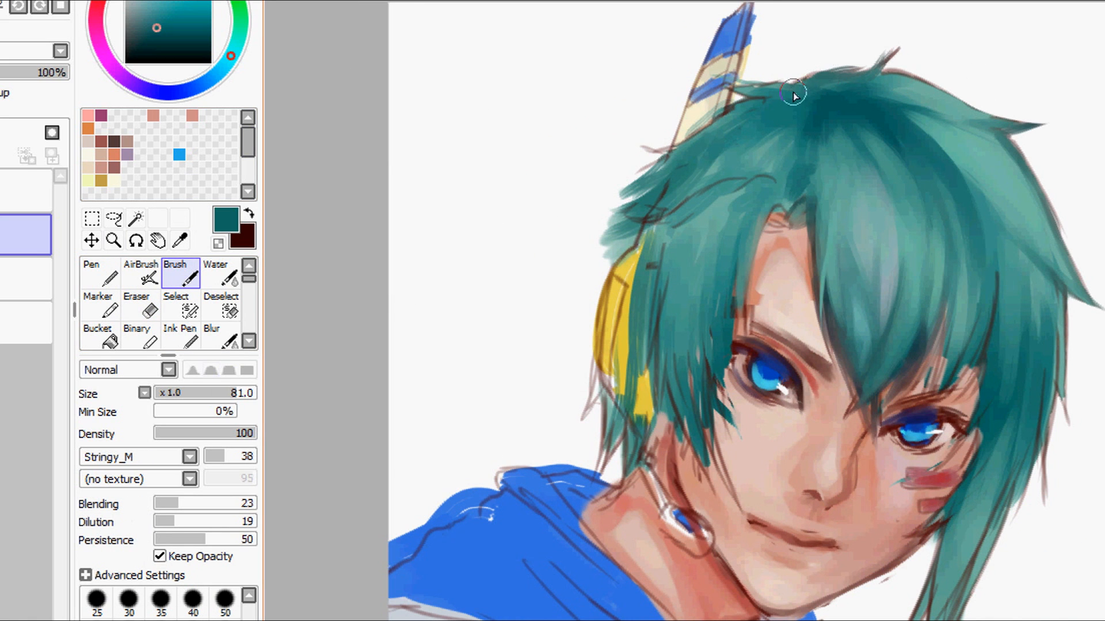
mouse_move(834, 76)
mouse_down()
mouse_move(895, 55)
mouse_move(836, 76)
mouse_move(868, 68)
mouse_up()
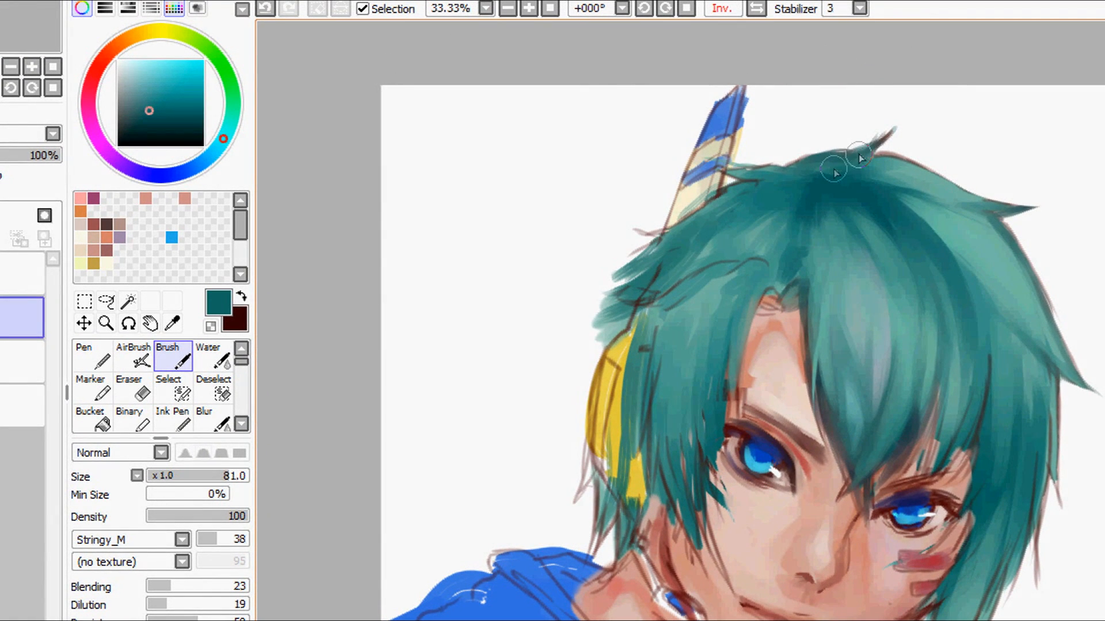
mouse_move(858, 156)
mouse_down()
mouse_move(827, 160)
mouse_move(858, 150)
mouse_up()
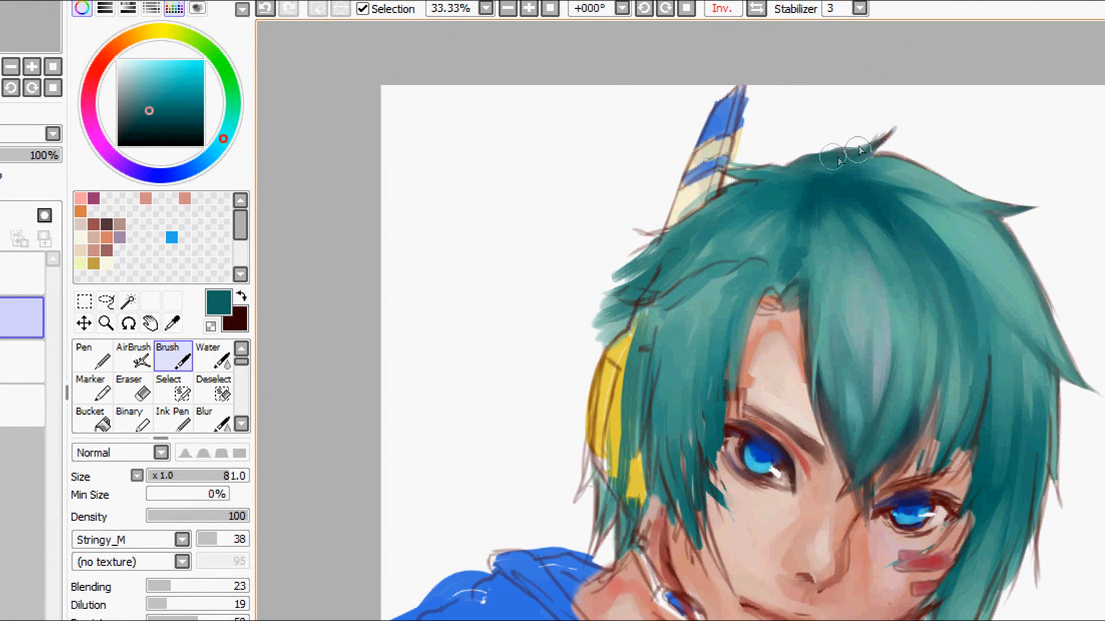
click(756, 8)
click(756, 8)
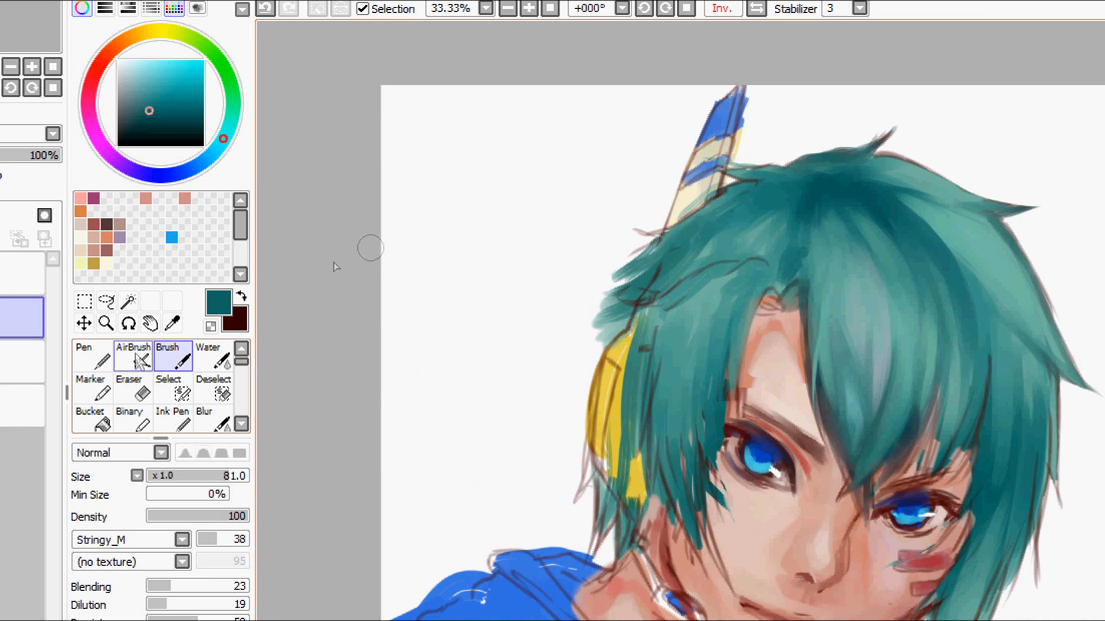
Trim the tip of the crown's spike with the Eraser at size 90.
click(138, 390)
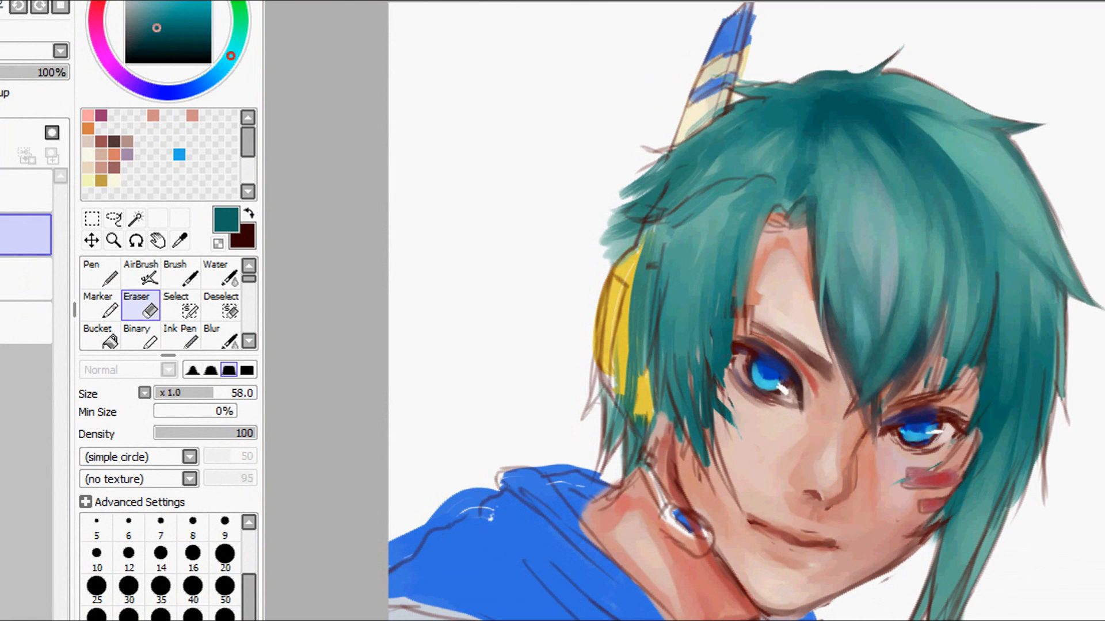
click(246, 394)
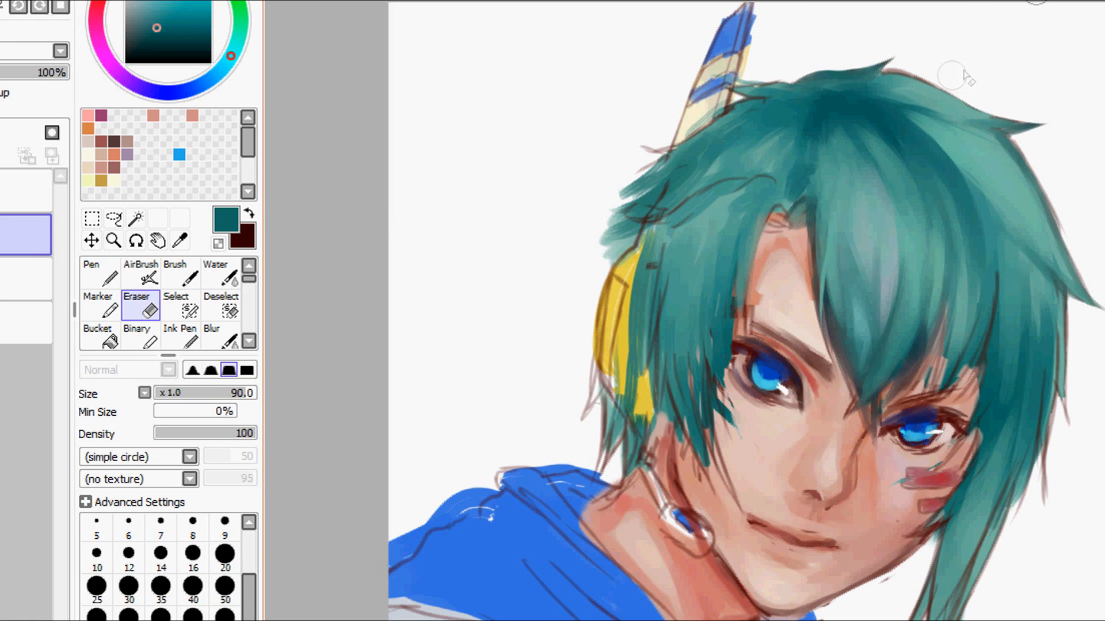
key(b)
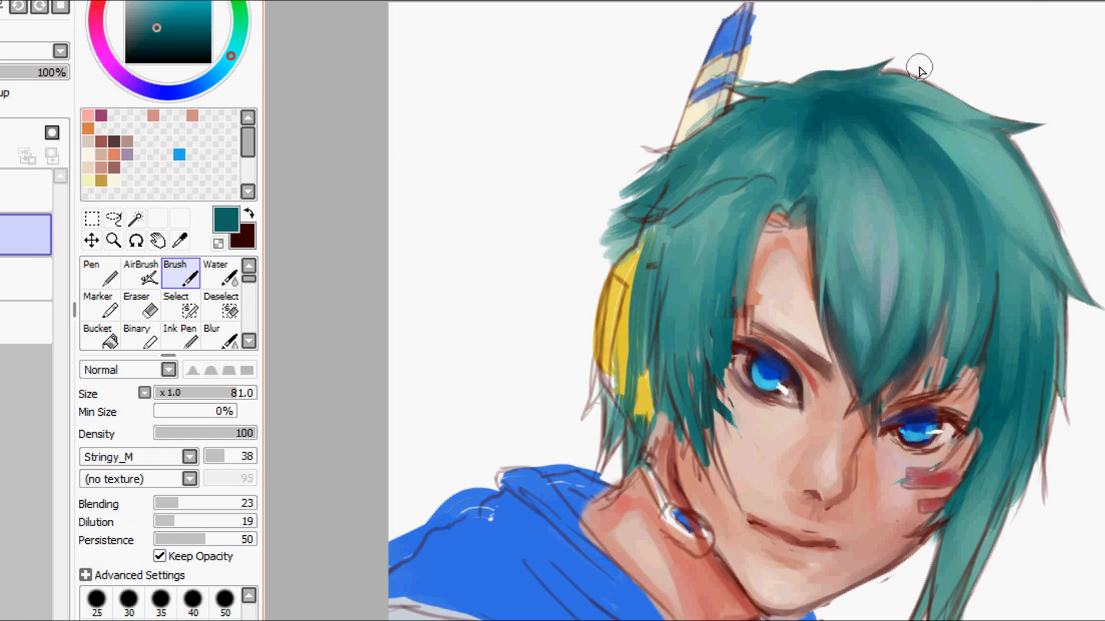
Mirror the canvas view and paint sampled dark teal over the curved sketch line beside the hair parting.
scroll(961, 191, down, 4)
scroll(961, 192, up, 2)
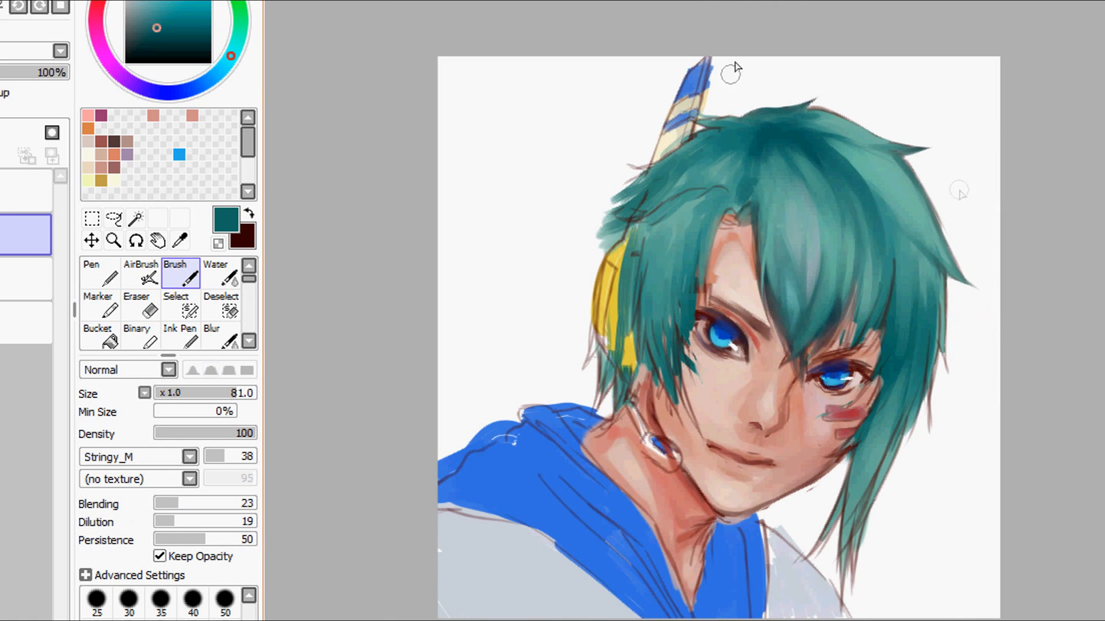
alt+click(993, 322)
alt+click(791, 126)
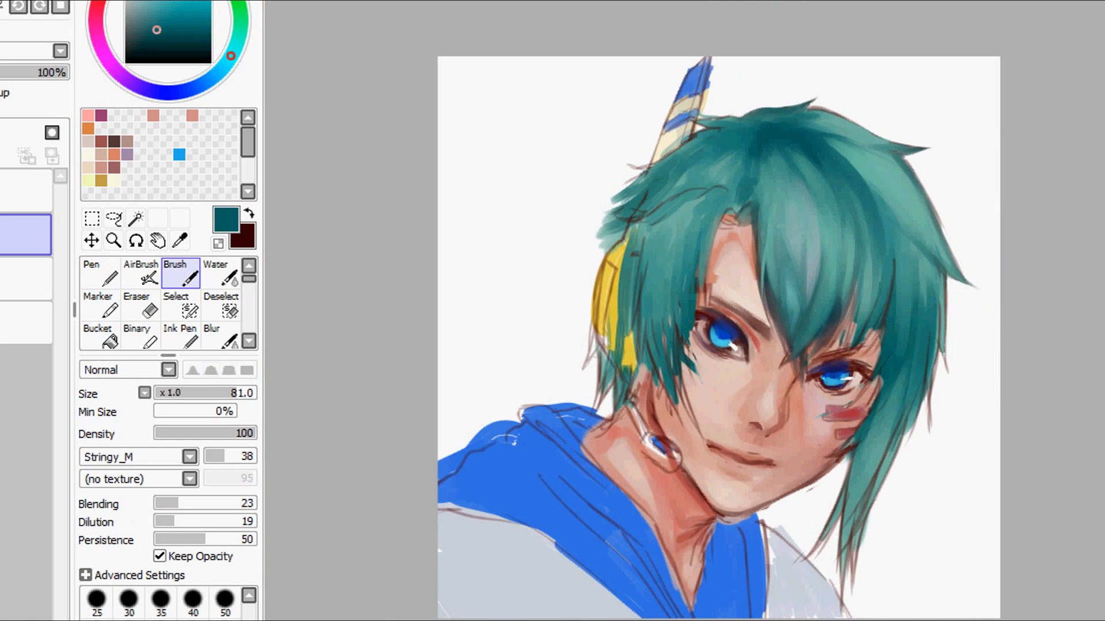
key(h)
scroll(394, 121, down, 1)
scroll(592, 164, down, 2)
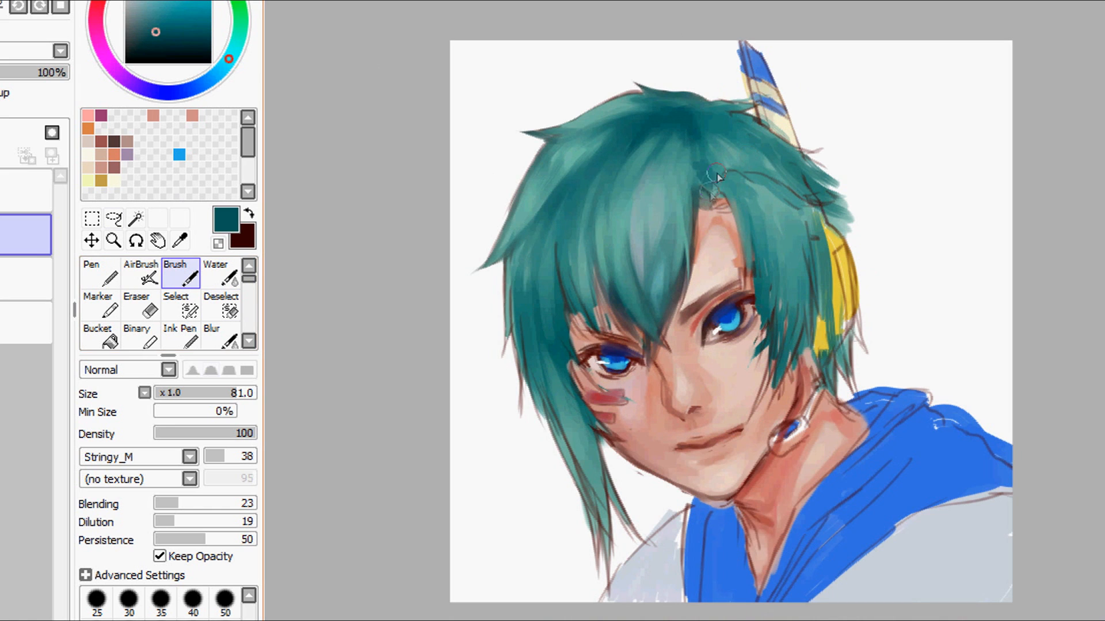
drag(726, 174, 778, 193)
Paint the side locks between the eye and headphone with sampled dark teals, and sample a skin tone for the adjoining cheek.
drag(802, 311, 775, 370)
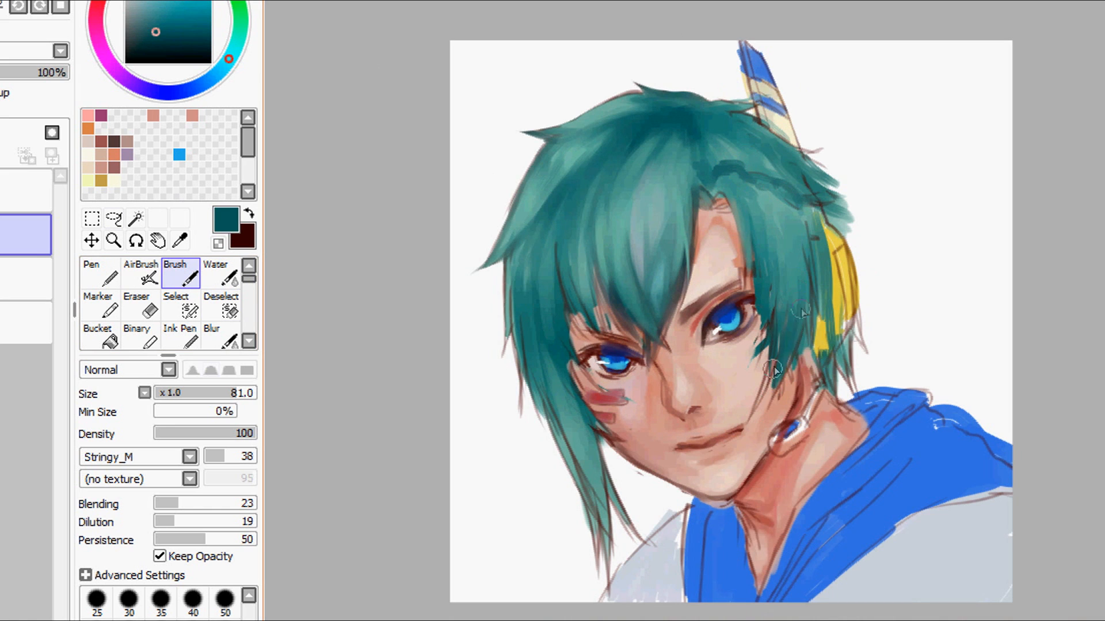
right_click(756, 359)
drag(806, 247, 811, 342)
mouse_move(792, 202)
mouse_down()
mouse_move(821, 314)
mouse_move(809, 339)
mouse_up()
drag(733, 203, 745, 313)
drag(751, 233, 750, 356)
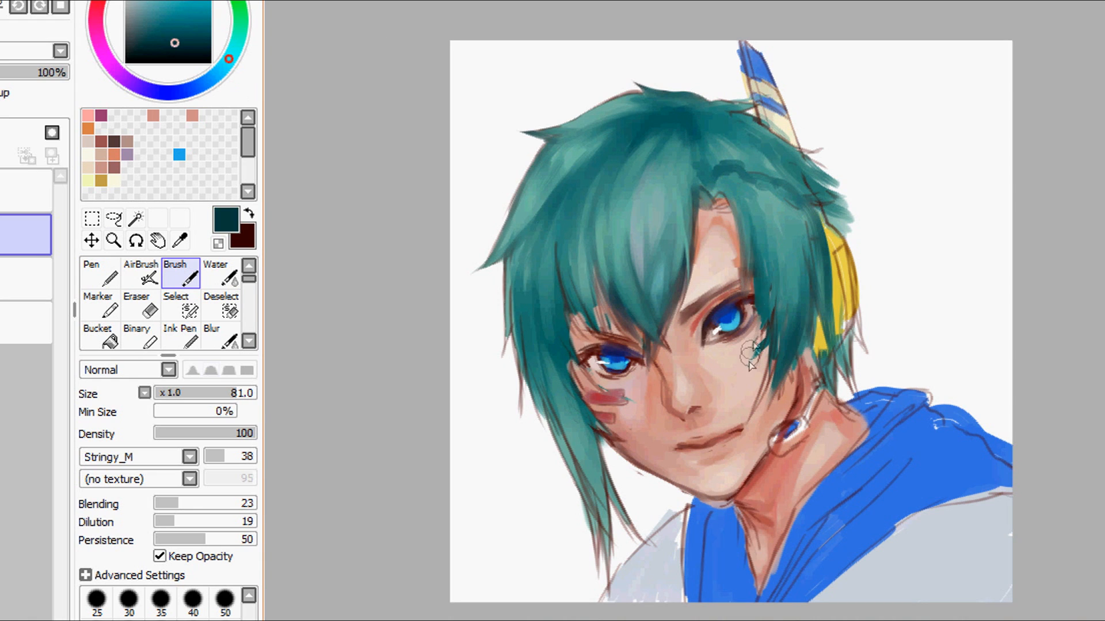
right_click(770, 423)
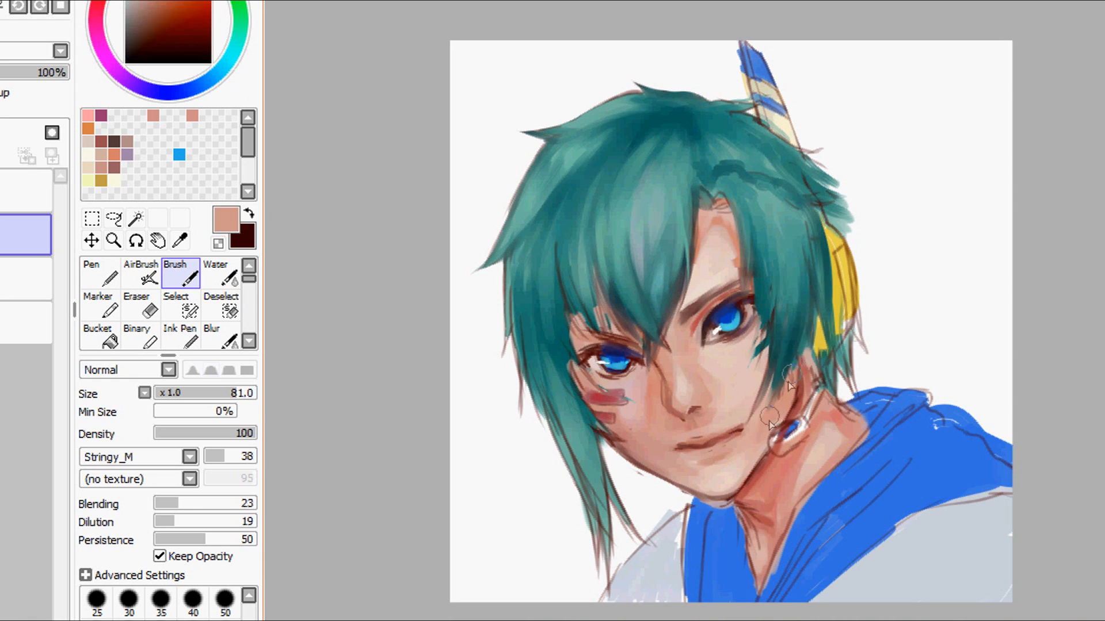
Deepen the fringe near the cheek-marked side and the long front lock with sampled dark teal.
right_click(497, 363)
mouse_move(598, 339)
mouse_down()
mouse_move(587, 284)
mouse_move(603, 317)
mouse_up()
mouse_move(558, 458)
mouse_down()
mouse_move(604, 518)
mouse_move(574, 530)
mouse_move(599, 569)
mouse_move(593, 552)
mouse_up()
key(e)
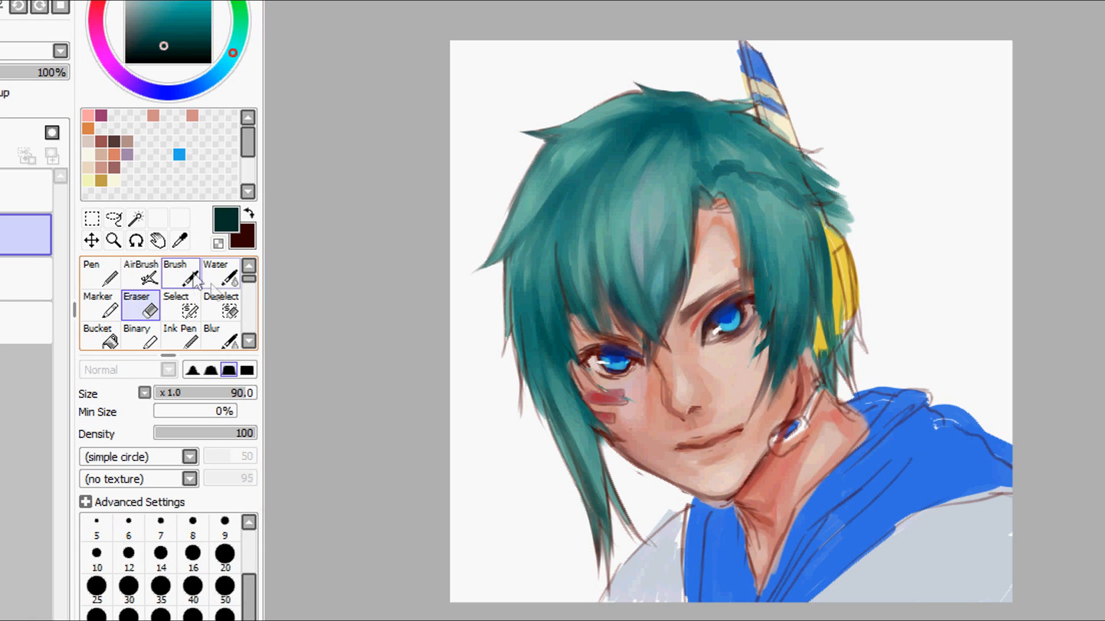
key(b)
Refine the outer hair from the crown down to the pointed side spike with sampled light and mid teals.
mouse_move(541, 197)
mouse_down()
mouse_move(618, 134)
mouse_move(553, 171)
mouse_move(540, 249)
mouse_move(577, 180)
mouse_up()
right_click(533, 259)
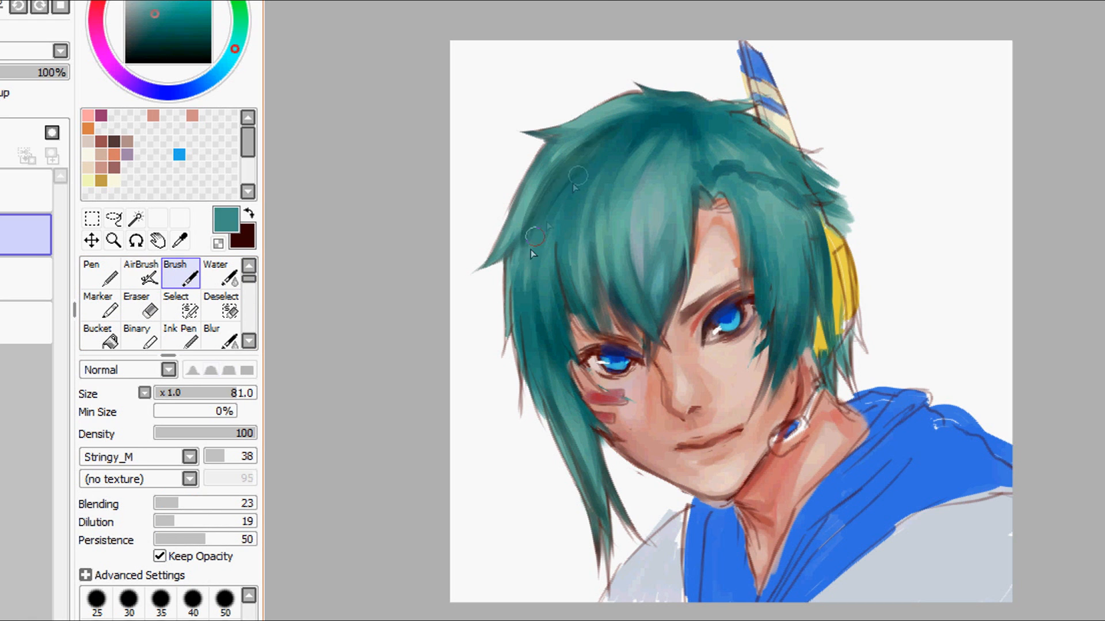
scroll(689, 47, down, 2)
scroll(669, 61, up, 3)
right_click(626, 137)
mouse_move(627, 137)
mouse_down()
mouse_move(536, 167)
mouse_move(601, 135)
mouse_move(511, 208)
mouse_move(553, 213)
mouse_move(491, 282)
mouse_move(528, 224)
mouse_move(454, 315)
mouse_up()
right_click(528, 198)
right_click(498, 286)
right_click(515, 250)
drag(516, 247, 507, 267)
Paint sampled teals along the upper crown and into the dark area near the antenna.
scroll(637, 68, down, 2)
scroll(646, 57, up, 2)
right_click(567, 180)
drag(562, 168, 603, 138)
right_click(713, 111)
mouse_move(713, 112)
mouse_down()
mouse_move(681, 213)
mouse_move(701, 114)
mouse_move(669, 92)
mouse_move(725, 138)
mouse_up()
Set the brush size to 50 and touch up the forehead hairline with sampled dark teal and pale skin tone.
right_click(725, 138)
click(225, 598)
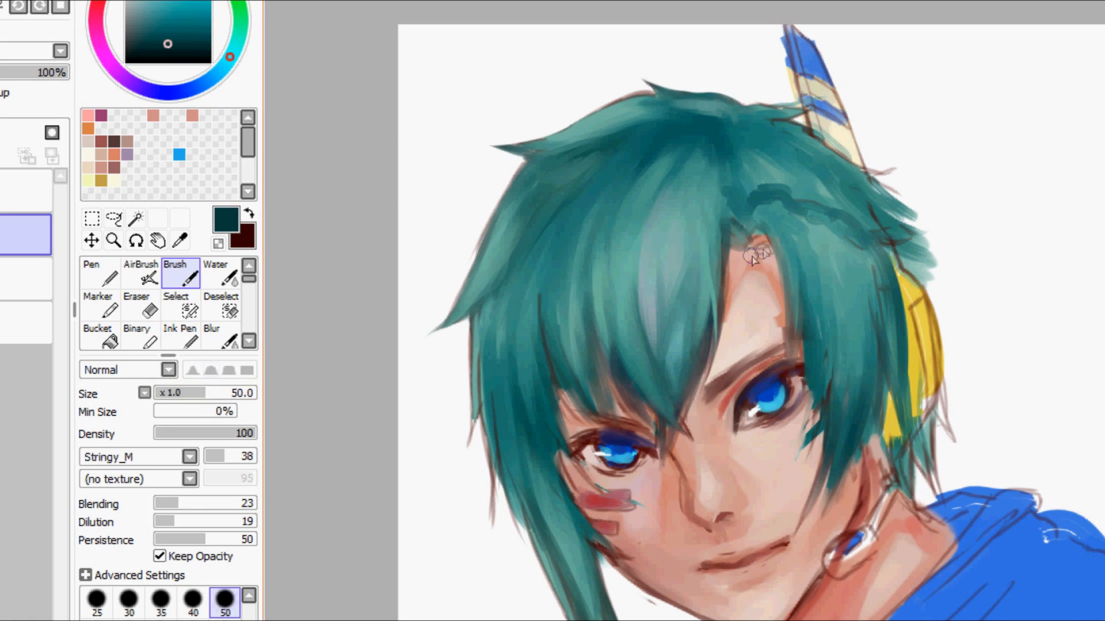
right_click(772, 313)
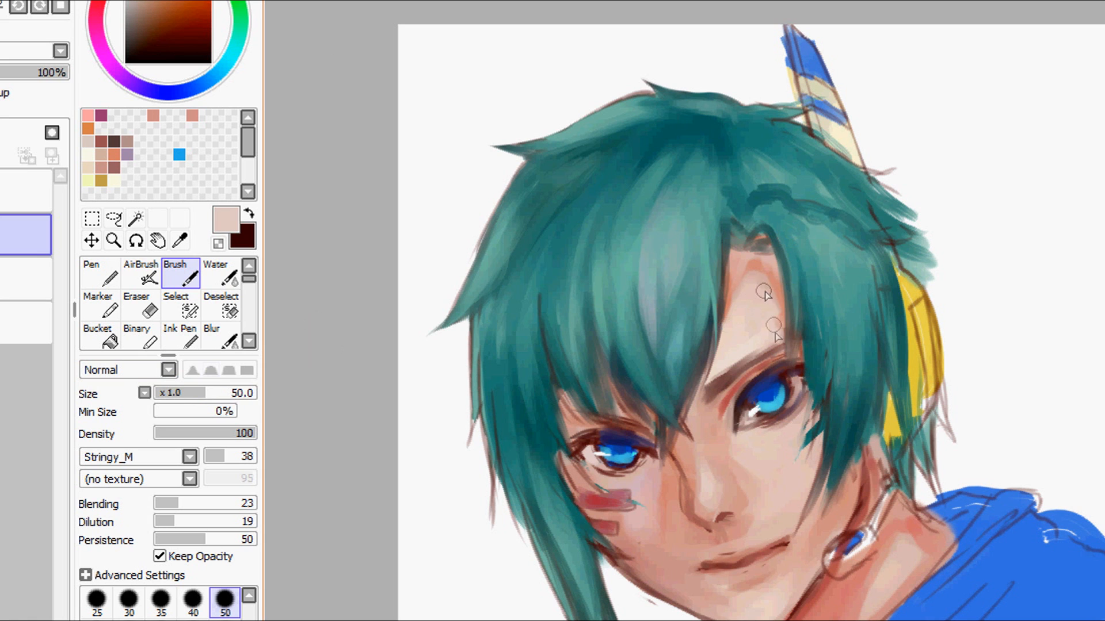
Set the brush size to 72 and add a dark blue-grey strand tip over the antenna's base.
click(227, 393)
right_click(623, 382)
mouse_move(808, 109)
mouse_down()
mouse_move(752, 112)
mouse_move(823, 108)
mouse_up()
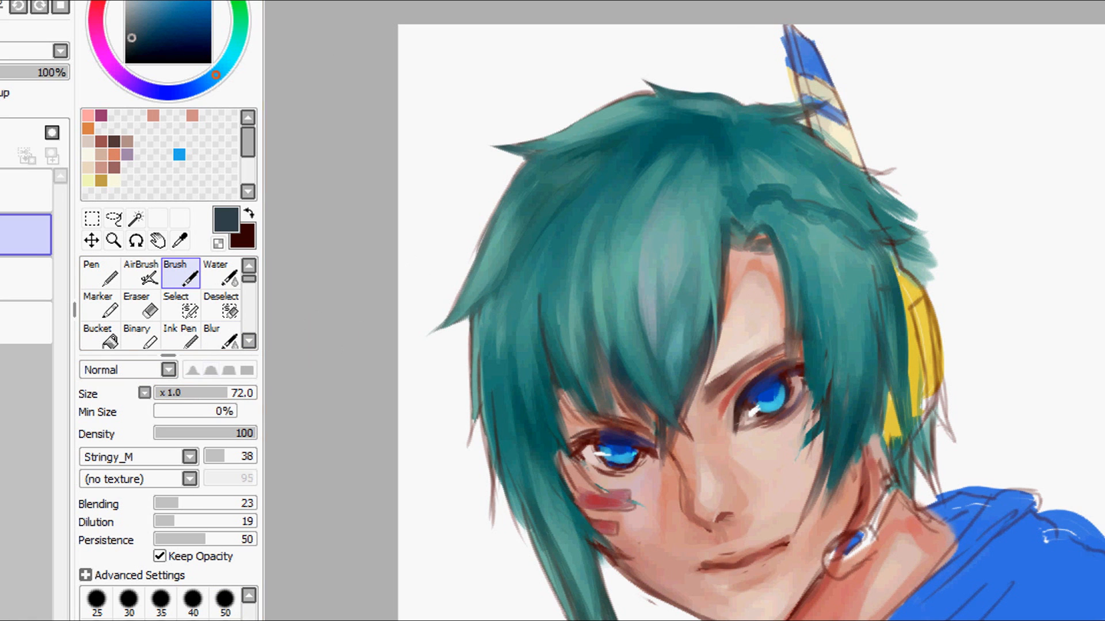
Mirror the canvas view and reshape the tuft above the headphone using the Eraser at size 90 and the brush.
key(h)
key(e)
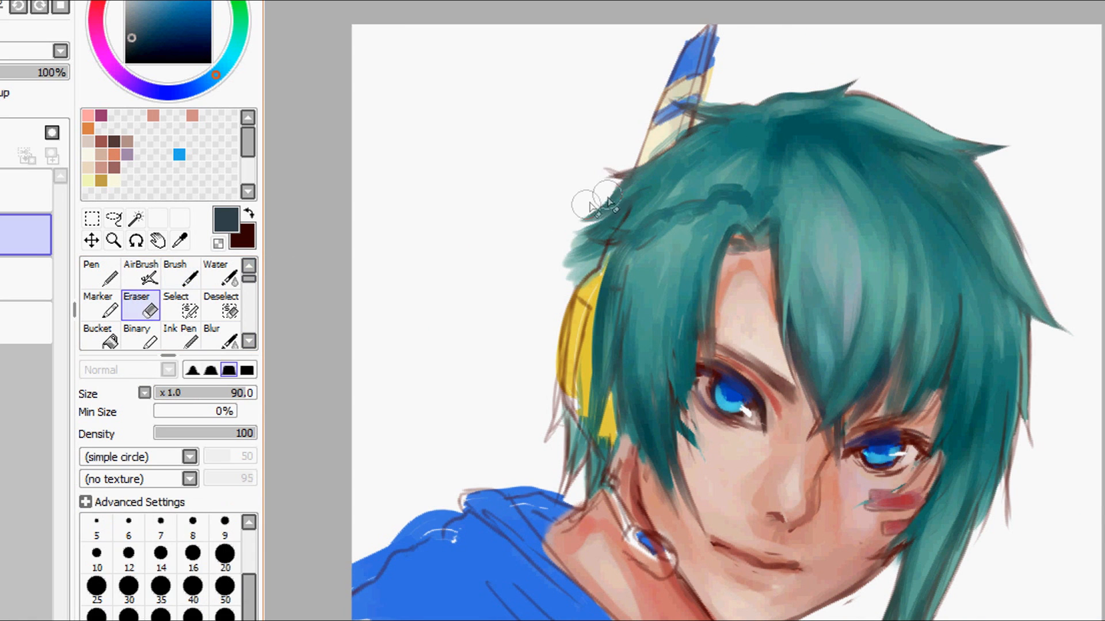
drag(581, 224, 562, 281)
key(b)
drag(595, 244, 562, 282)
Paint dark strands behind the neck below the headphone.
scroll(665, 91, down, 3)
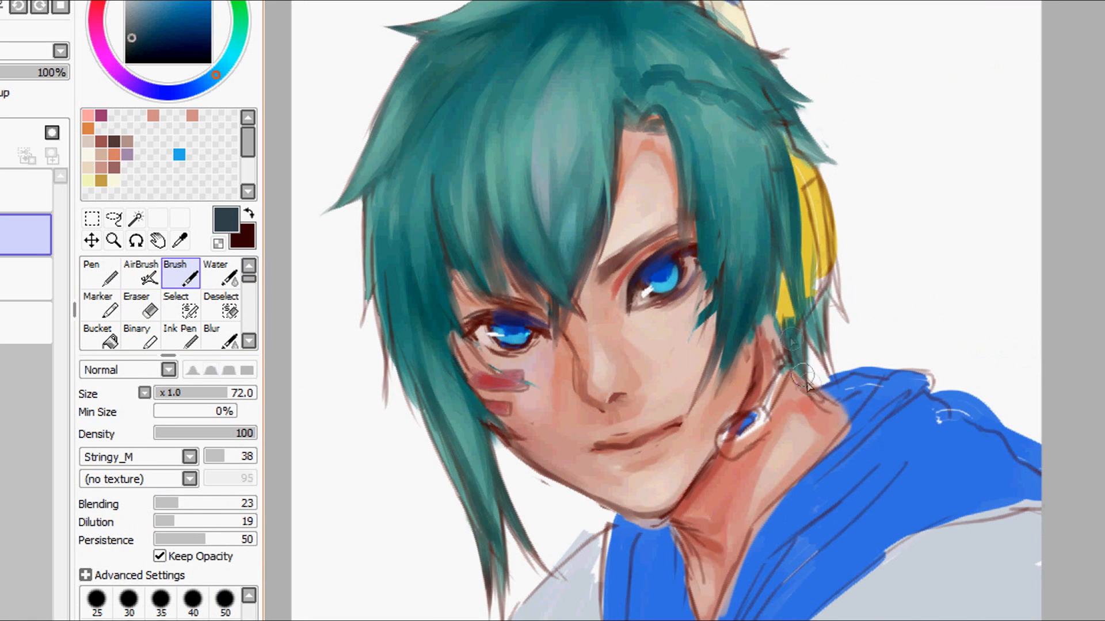
mouse_move(794, 392)
mouse_down()
mouse_move(823, 299)
mouse_move(838, 329)
mouse_up()
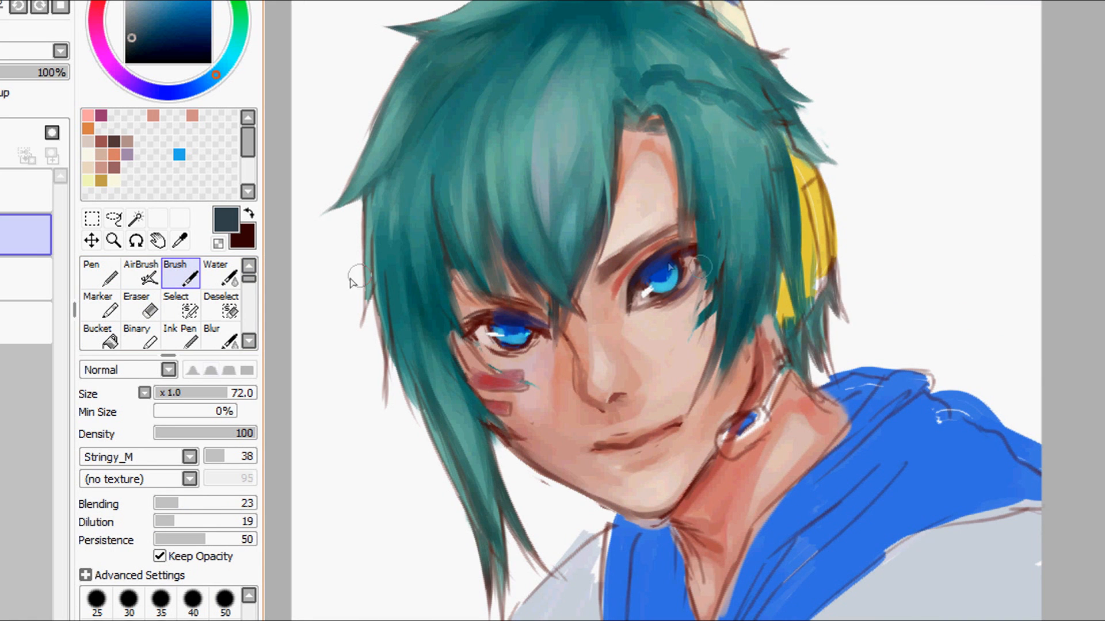
key(e)
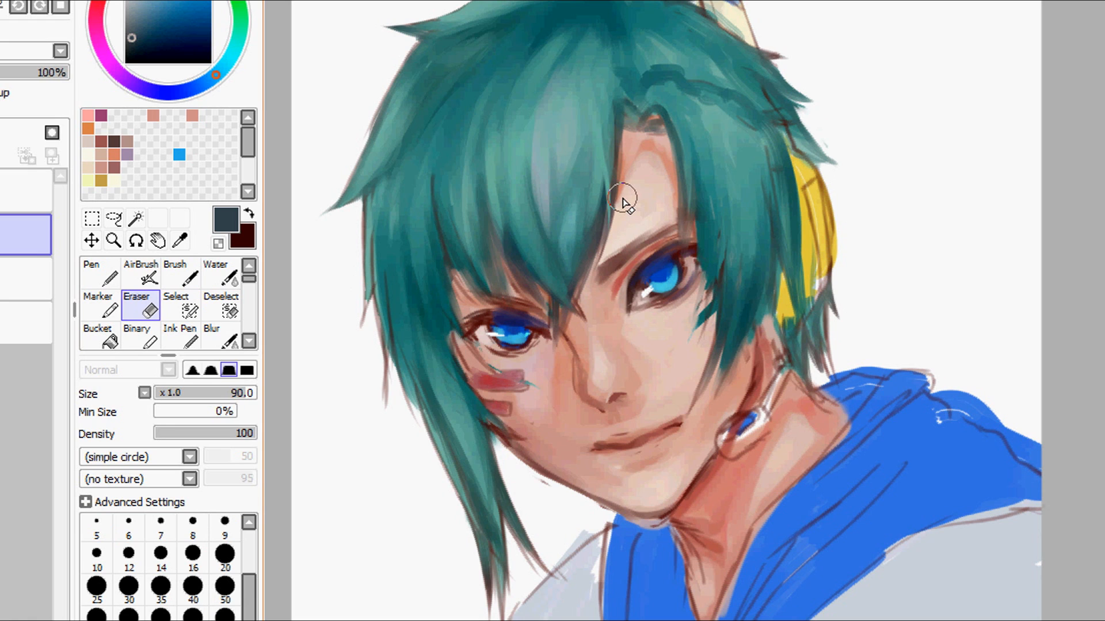
Paint an off-white highlight down the lock beside the forehead with the Stringy_M brush at size 70.
drag(136, 19, 129, 0)
drag(210, 0, 172, 0)
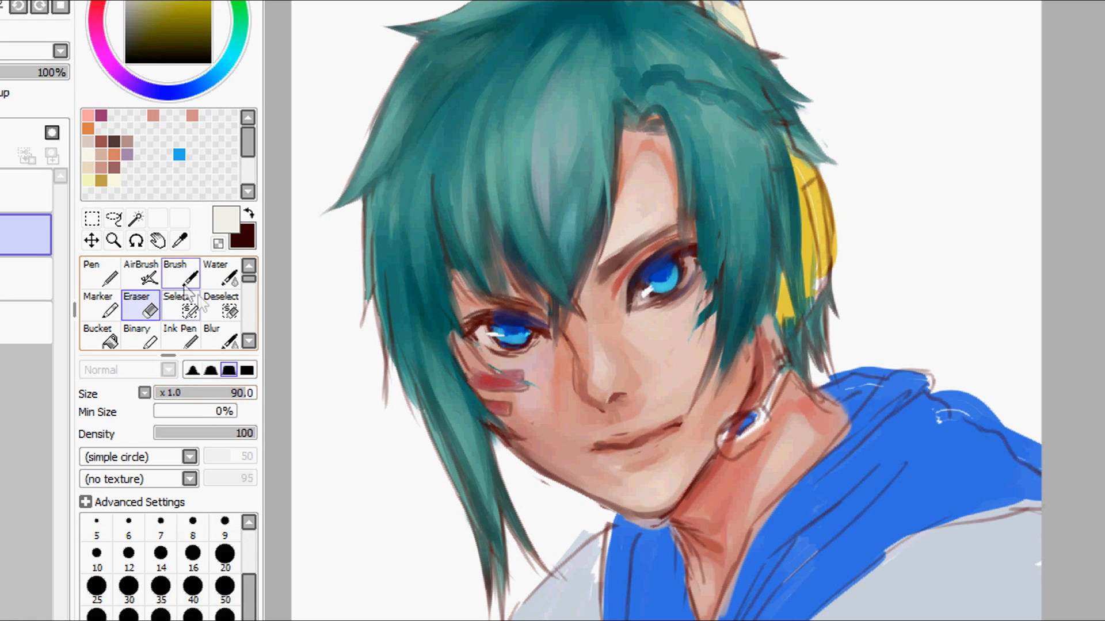
key(b)
drag(673, 119, 688, 206)
drag(206, 394, 228, 393)
drag(682, 144, 687, 214)
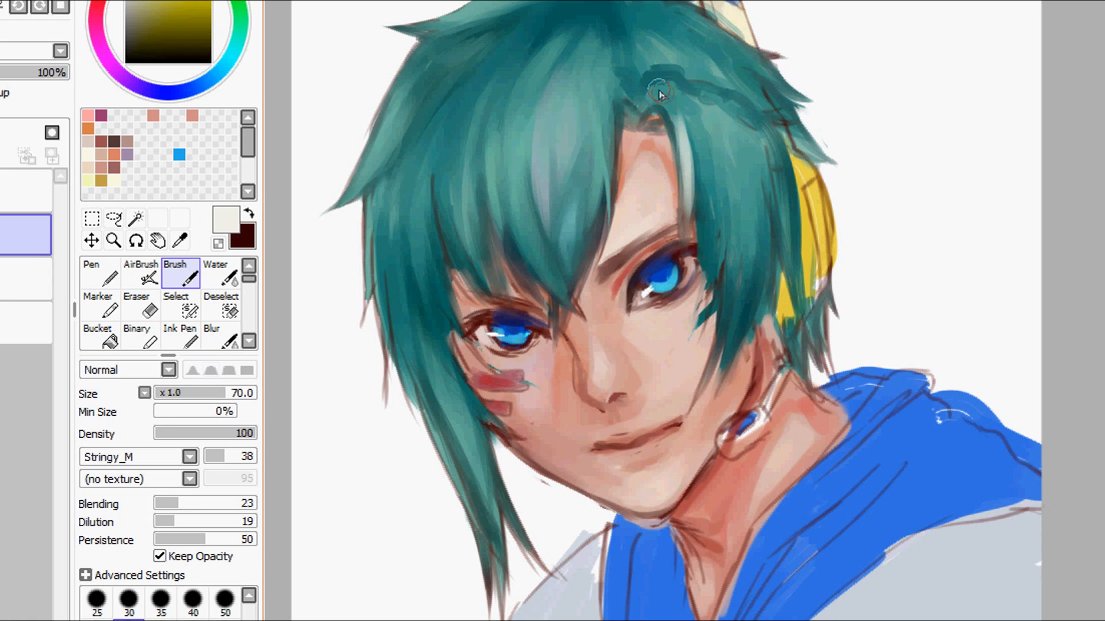
drag(672, 107, 703, 228)
drag(688, 138, 704, 256)
drag(690, 144, 708, 268)
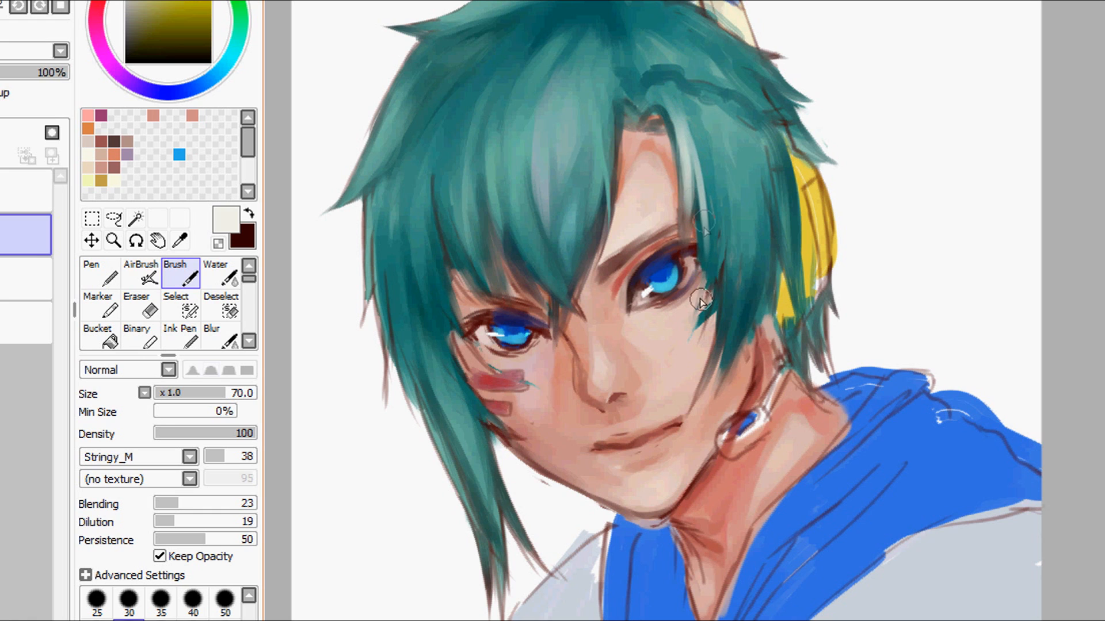
mouse_move(693, 141)
mouse_down()
mouse_move(707, 286)
mouse_move(719, 299)
mouse_up()
drag(676, 117, 703, 197)
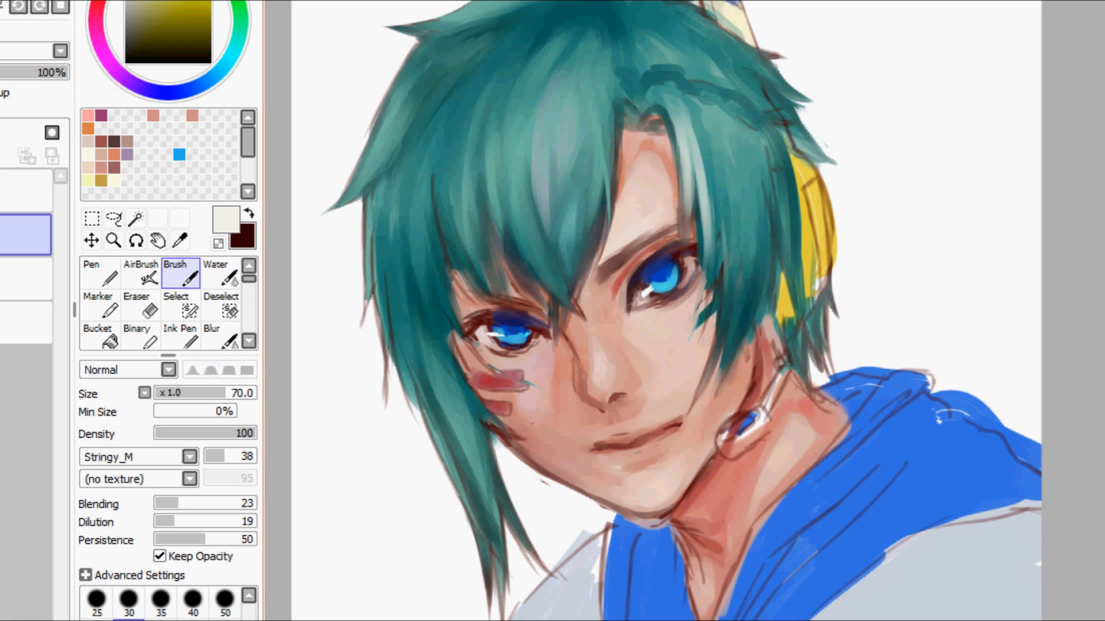
Paint a bright cyan highlight down the long front lock beside the marked cheek, tapering up into the hair.
click(231, 55)
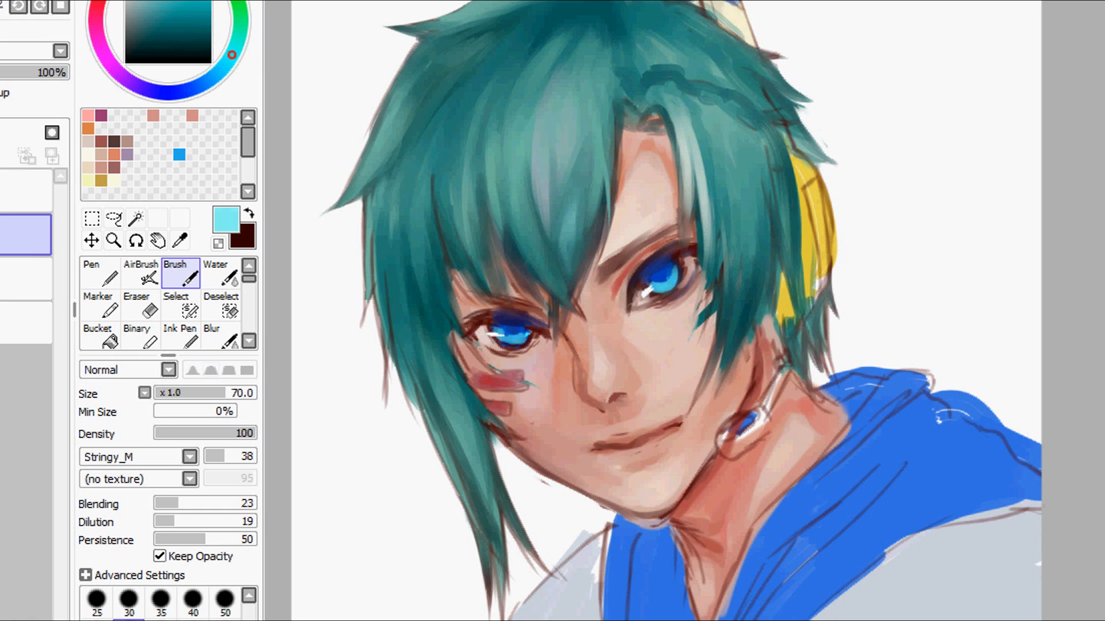
mouse_move(437, 369)
mouse_down()
mouse_move(475, 450)
mouse_move(446, 379)
mouse_move(484, 511)
mouse_move(461, 407)
mouse_move(478, 460)
mouse_up()
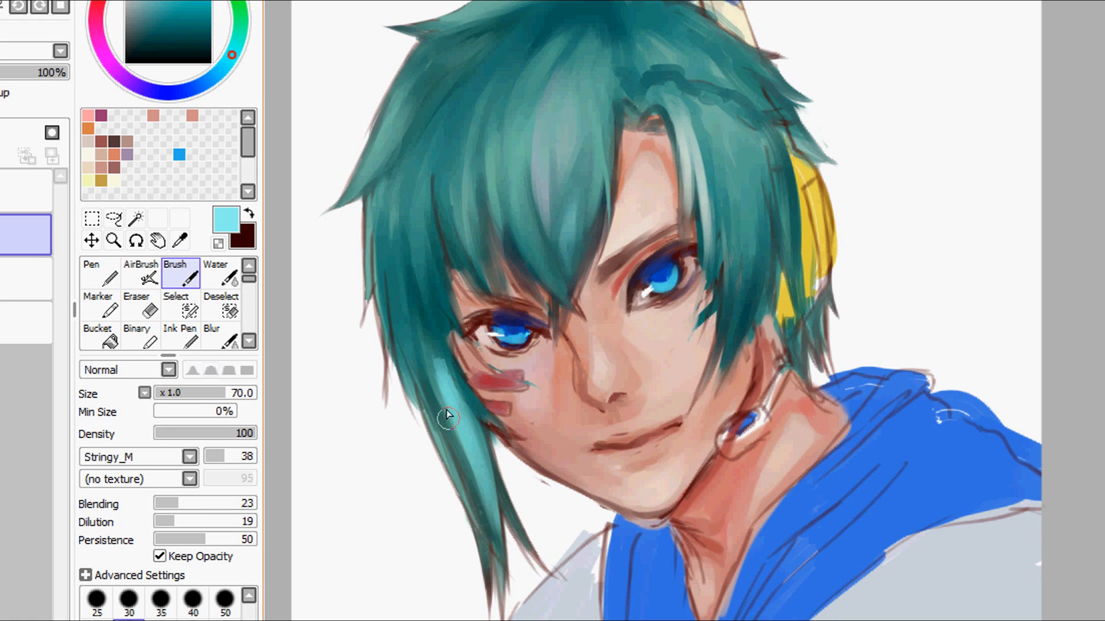
drag(480, 477, 495, 567)
mouse_move(442, 371)
mouse_down()
mouse_move(468, 460)
mouse_move(466, 405)
mouse_up()
mouse_move(441, 345)
mouse_down()
mouse_move(480, 423)
mouse_move(449, 373)
mouse_up()
drag(426, 299, 445, 369)
drag(414, 276, 449, 374)
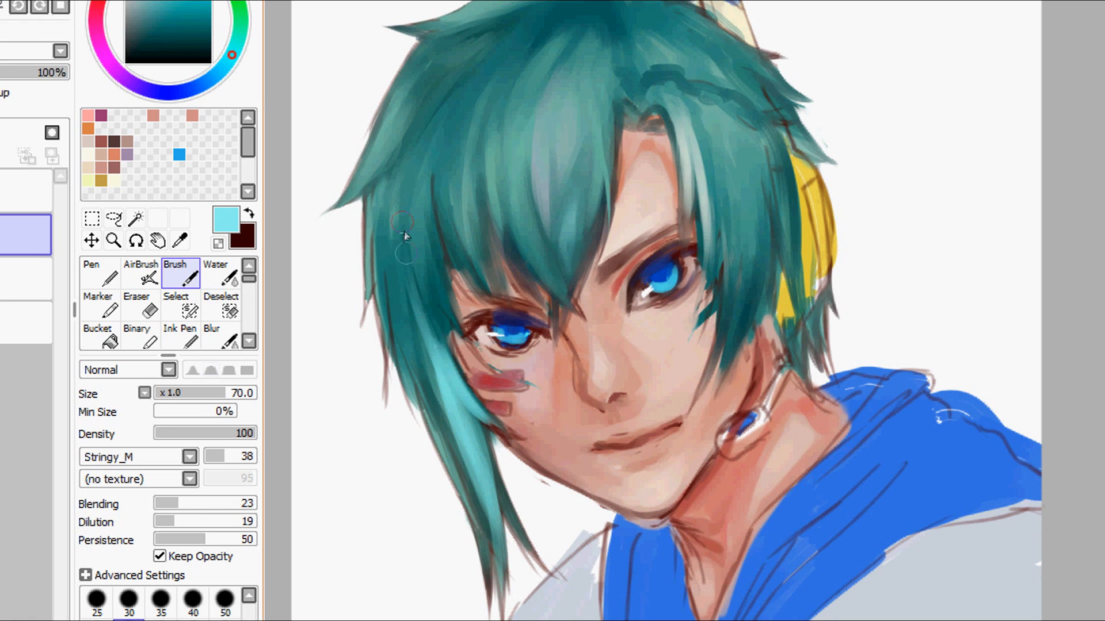
Blend the hair above the cyan highlight with sampled teals.
alt+click(524, 242)
alt+click(410, 273)
mouse_move(411, 267)
mouse_down()
mouse_move(409, 242)
mouse_move(436, 322)
mouse_up()
alt+click(442, 320)
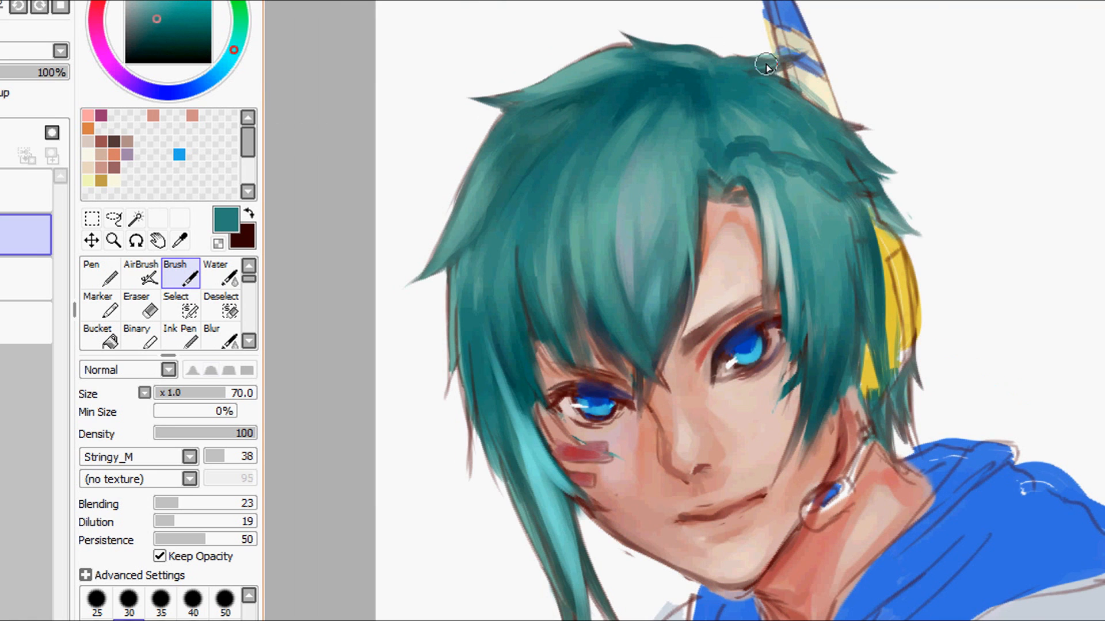
Refine the pale highlight's root and edge with sampled teals and darken the strands leading to the headphone tuft.
alt+click(724, 154)
drag(719, 150, 776, 184)
alt+click(778, 192)
drag(775, 221, 765, 293)
alt+click(695, 78)
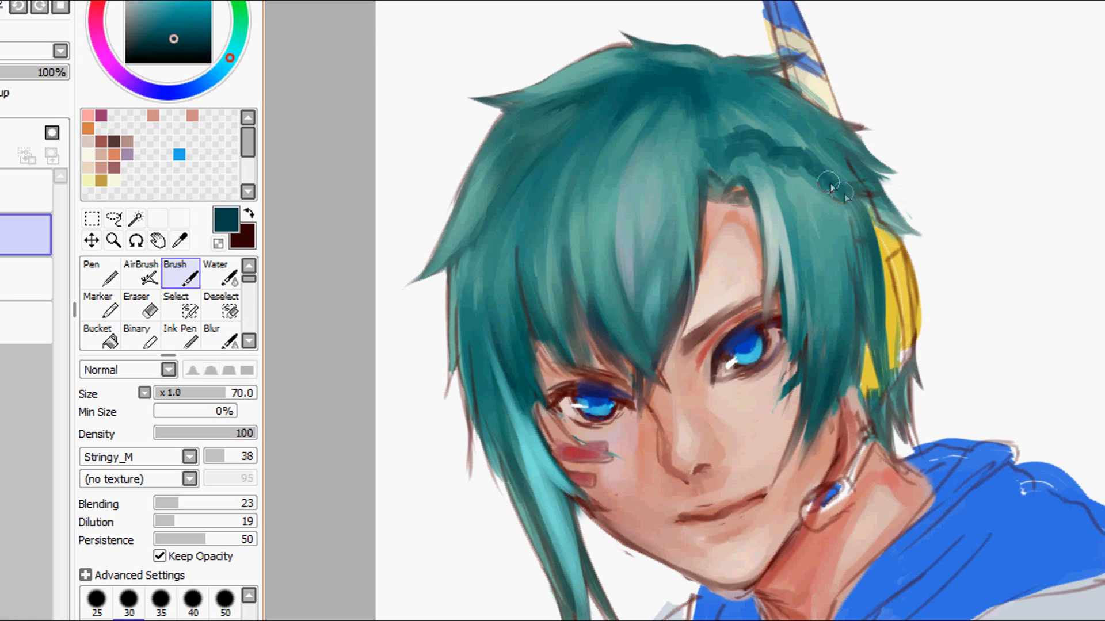
drag(865, 193, 892, 221)
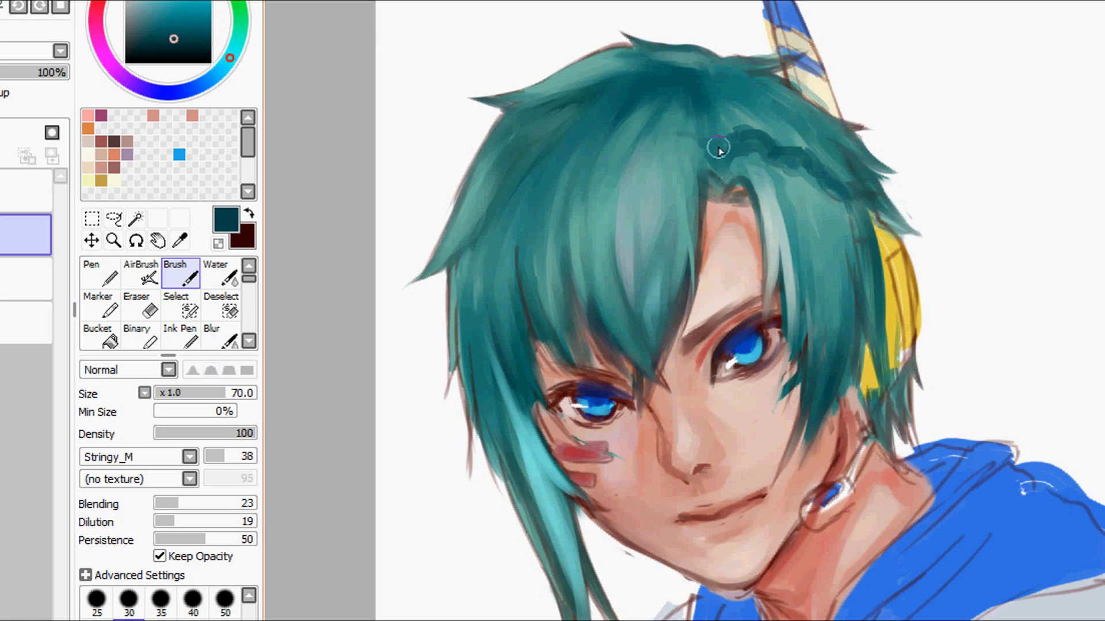
Paint and blend strands across the crown above the parting with sampled teals, setting the brush size to 87.
drag(706, 118, 662, 133)
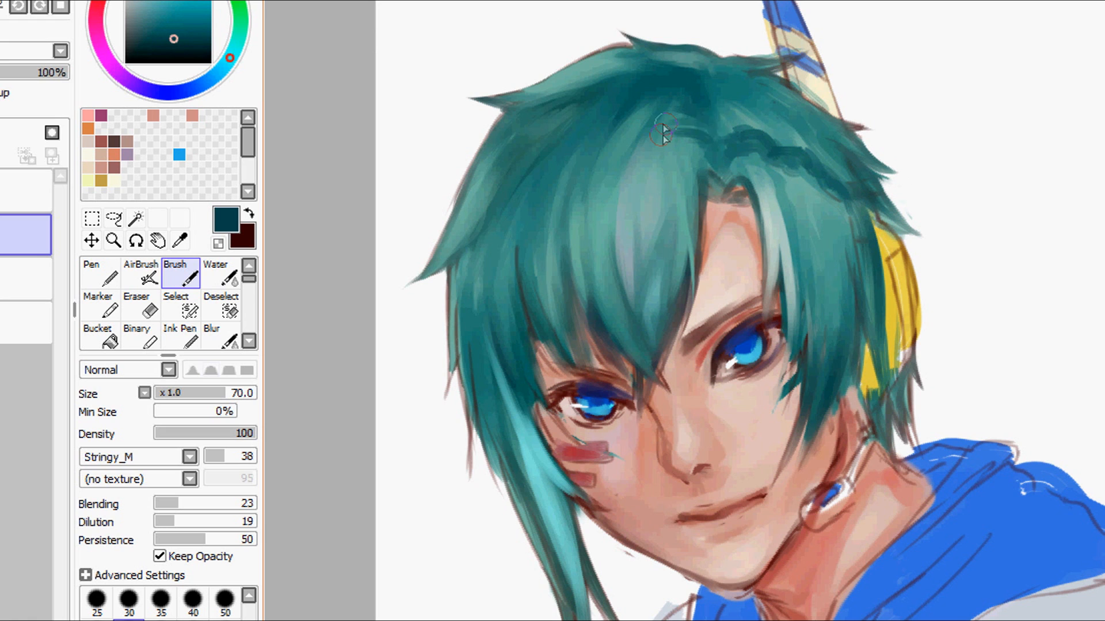
alt+click(661, 132)
alt+click(656, 120)
alt+click(676, 115)
drag(264, 394, 275, 394)
mouse_move(703, 157)
mouse_down()
mouse_move(711, 135)
mouse_move(704, 147)
mouse_up()
alt+click(690, 148)
alt+click(713, 152)
alt+click(687, 144)
drag(737, 61, 730, 80)
alt+click(688, 142)
drag(688, 143, 639, 143)
Adjust the teal's hue and brightness and paint strands across the crown and down toward the outer side.
drag(235, 46, 232, 54)
click(190, 41)
drag(624, 151, 575, 139)
drag(662, 140, 706, 145)
alt+click(646, 201)
click(235, 47)
click(165, 2)
mouse_move(690, 106)
mouse_down()
mouse_move(627, 127)
mouse_move(694, 131)
mouse_move(627, 141)
mouse_move(582, 196)
mouse_move(522, 225)
mouse_up()
alt+click(697, 109)
alt+click(623, 138)
Add very dark teal shading down the crown's outer side and check the portrait at a reduced size.
click(164, 44)
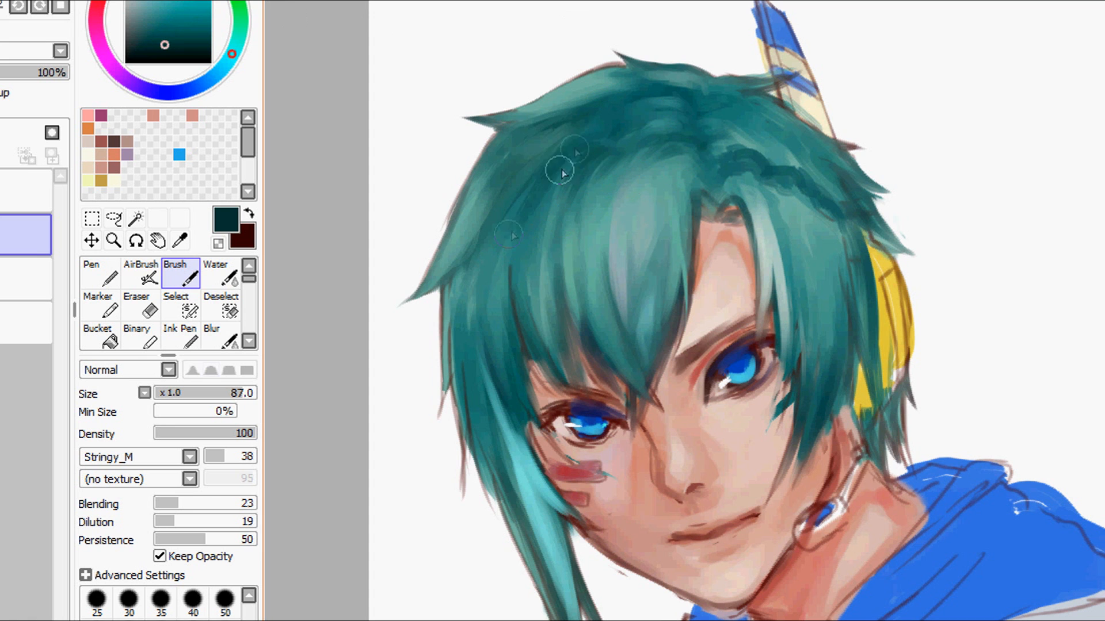
drag(562, 168, 509, 225)
alt+click(532, 209)
scroll(541, 90, down, 3)
scroll(555, 92, up, 3)
scroll(575, 69, down, 3)
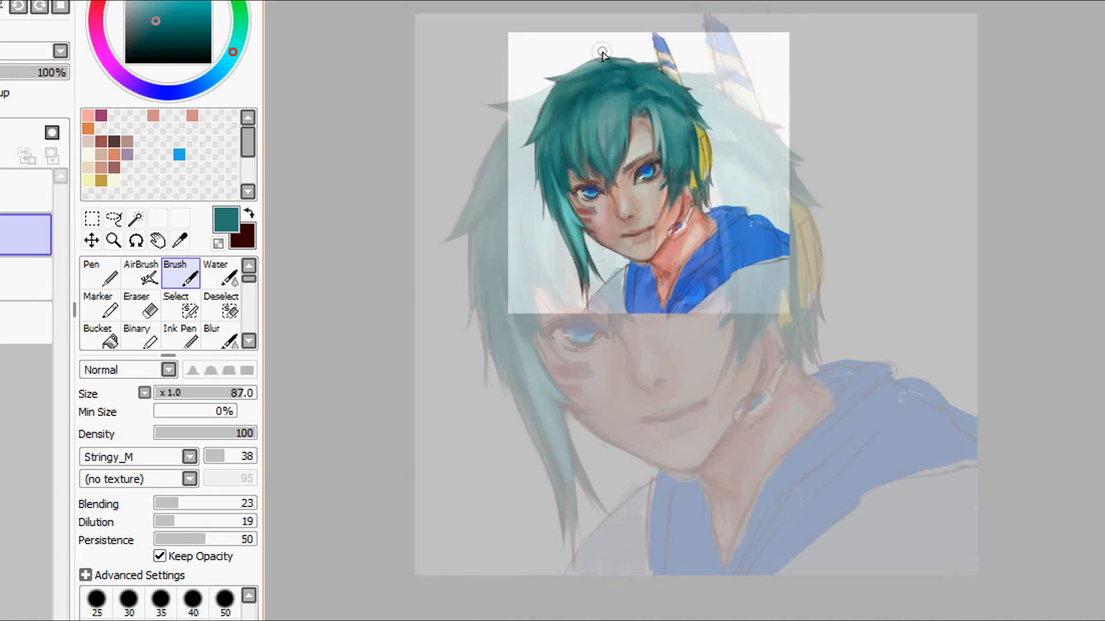
scroll(599, 50, up, 3)
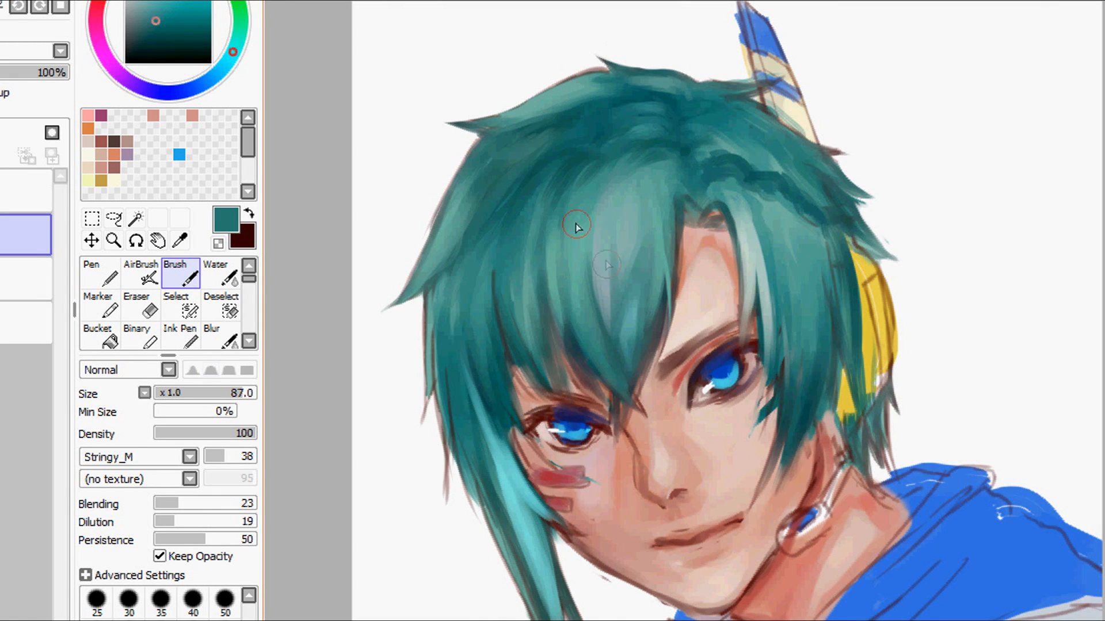
Blend the strands above the mauve highlight toward the parting with sampled dark teals.
alt+click(571, 151)
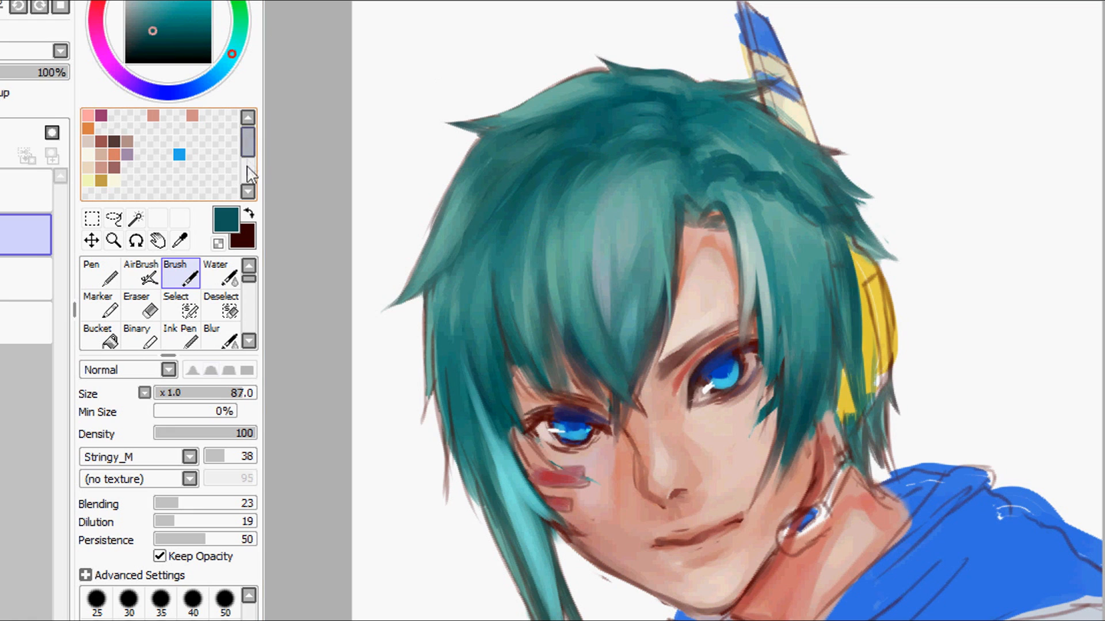
right_click(582, 159)
drag(575, 164, 679, 168)
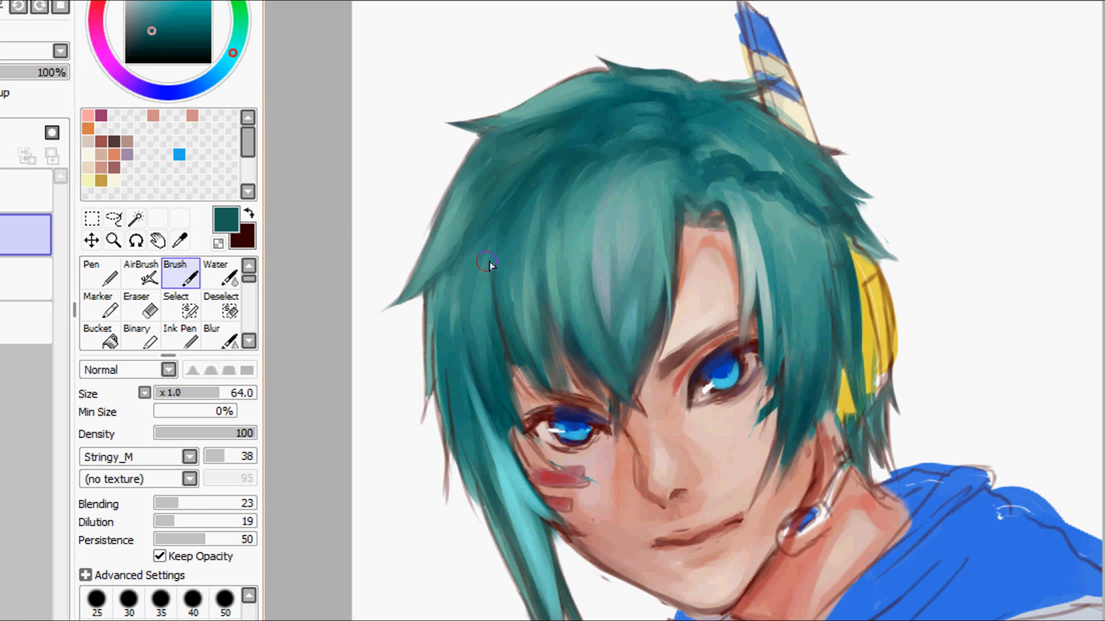
Try off-white highlight strokes on the fringe beside the mauve highlight with the brush size set to 96.
drag(151, 29, 152, 12)
click(231, 393)
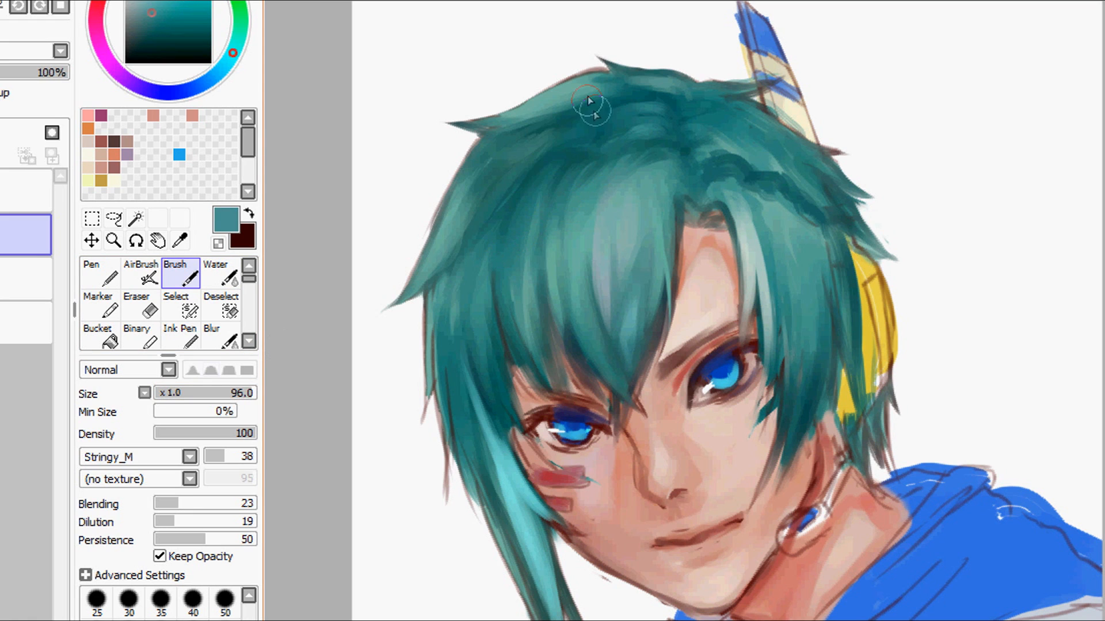
key(c)
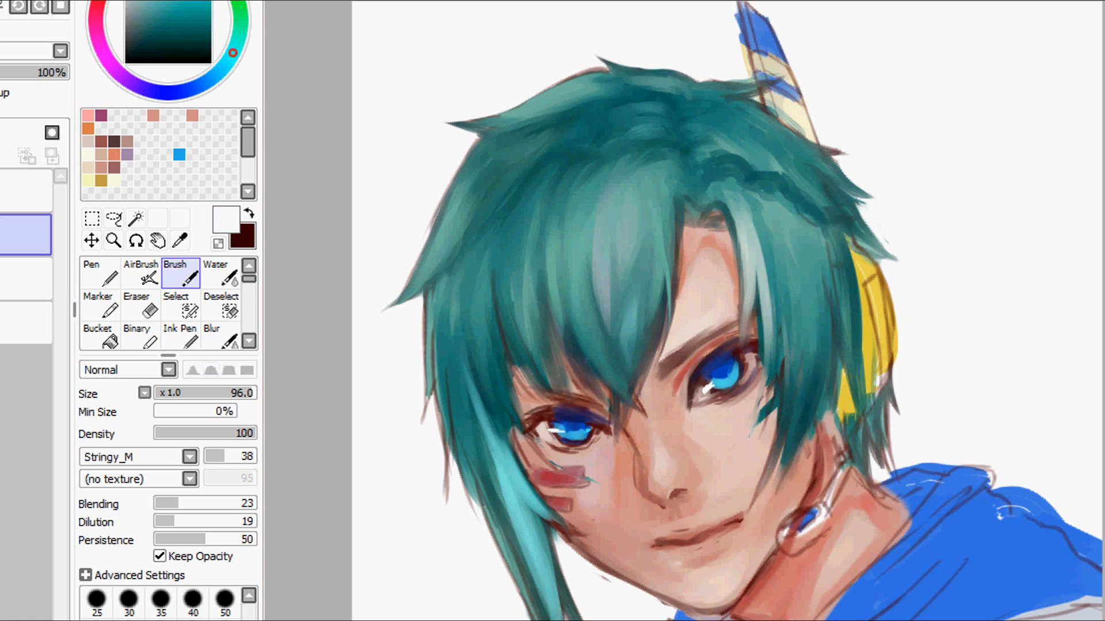
mouse_move(567, 245)
mouse_down()
mouse_move(593, 211)
mouse_move(588, 223)
mouse_move(629, 217)
mouse_up()
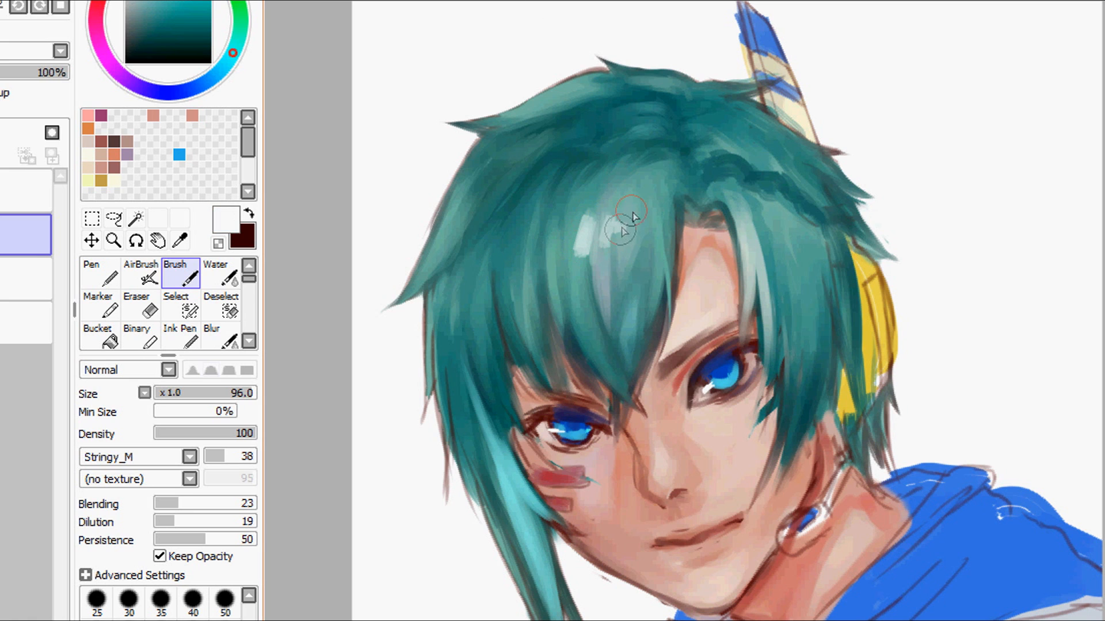
mouse_move(575, 258)
mouse_down()
mouse_move(592, 201)
mouse_move(575, 184)
mouse_up()
drag(549, 282, 569, 184)
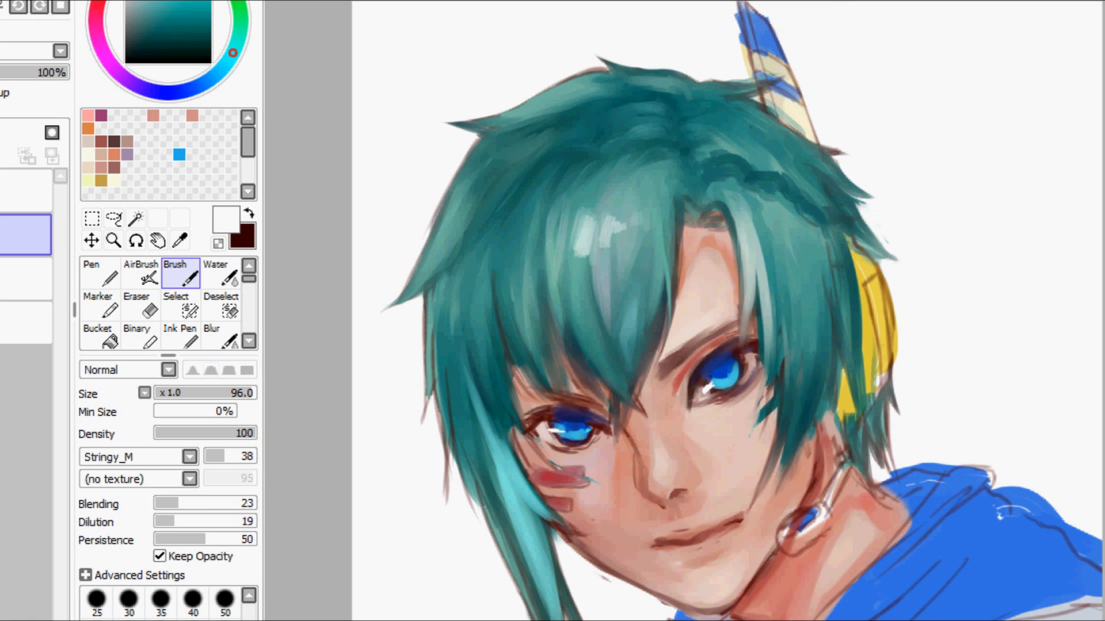
drag(549, 259, 561, 207)
Try a near-black stroke on the fringe and undo it together with the off-white highlight strokes.
click(178, 62)
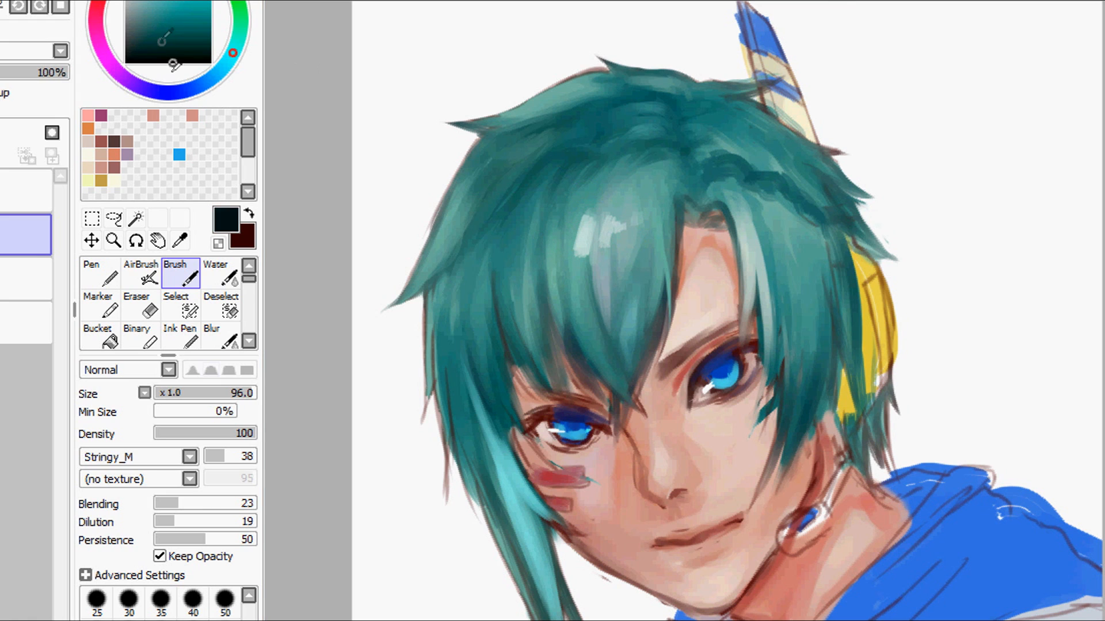
mouse_move(611, 386)
mouse_down()
mouse_move(593, 370)
mouse_move(611, 382)
mouse_move(644, 277)
mouse_up()
key(ctrl+z)
key(ctrl+z)
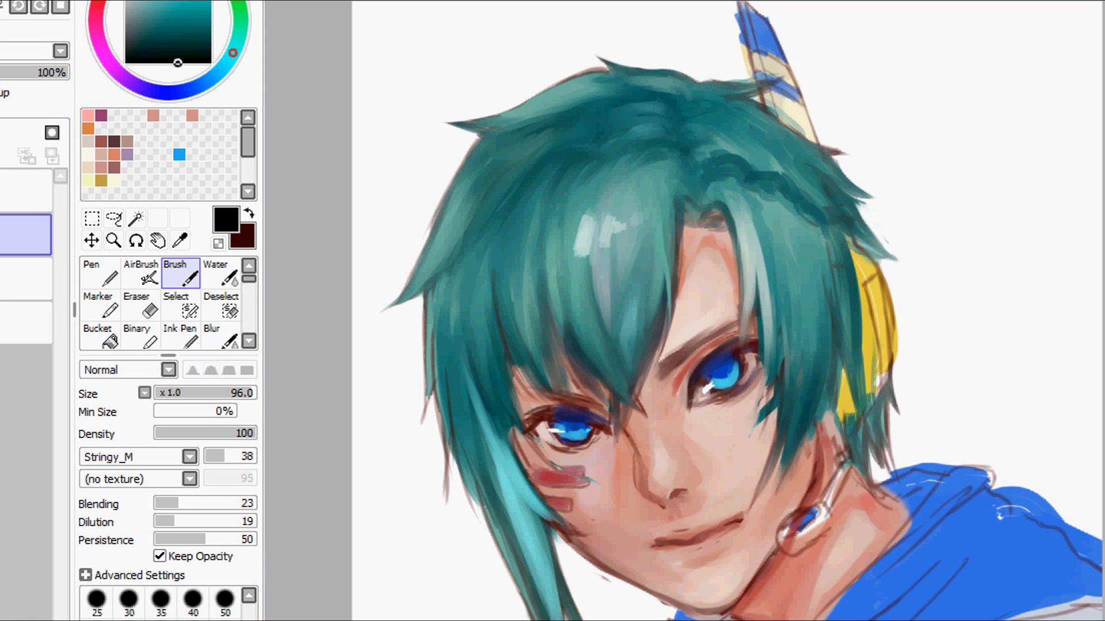
key(ctrl+z)
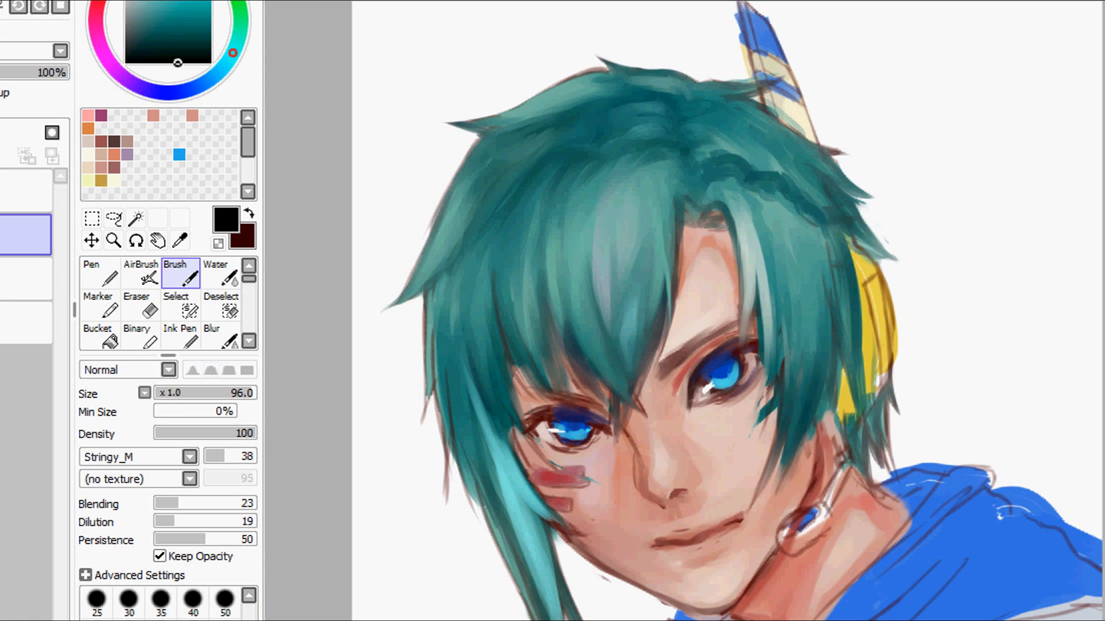
Set the brush size to 76 and blend sampled grey-blue and teal tones into the fringe and crown strands.
right_click(565, 337)
right_click(601, 275)
click(232, 394)
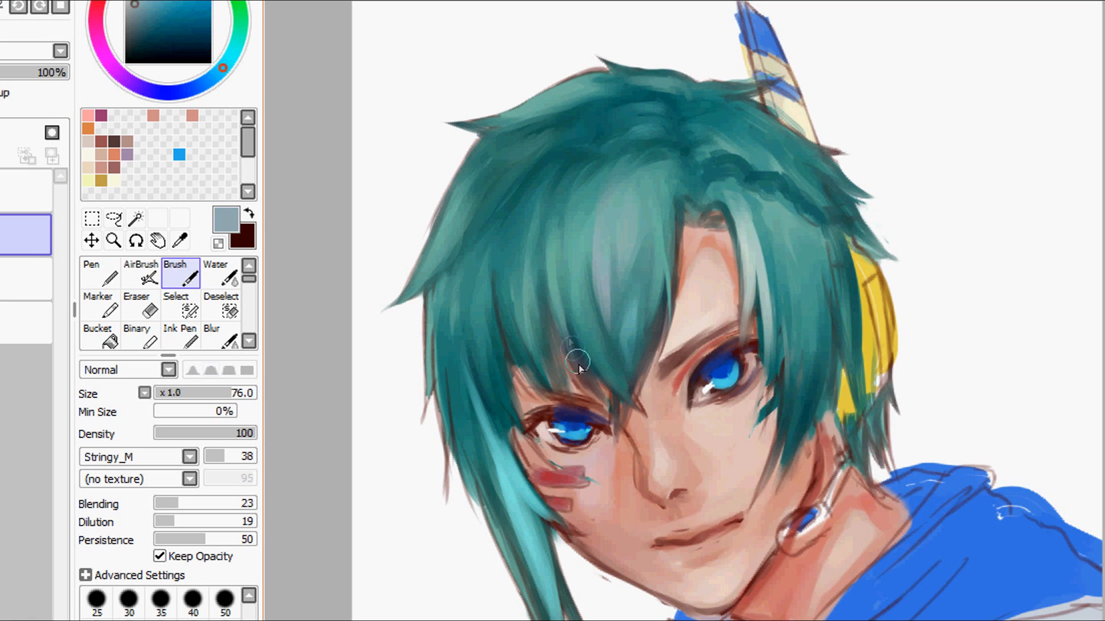
right_click(563, 115)
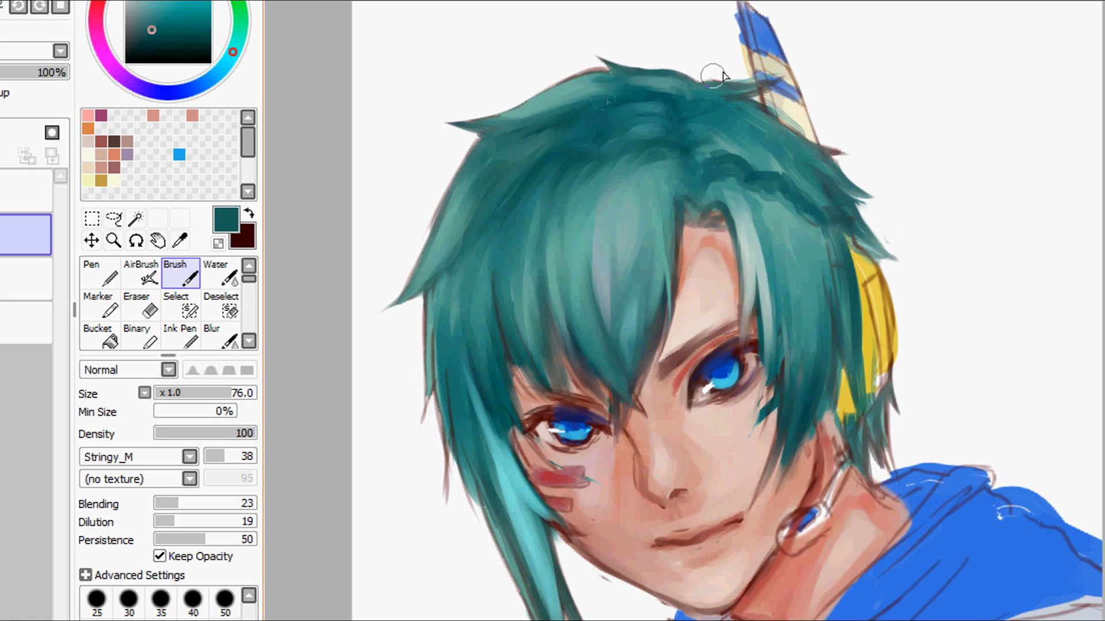
right_click(555, 153)
right_click(633, 136)
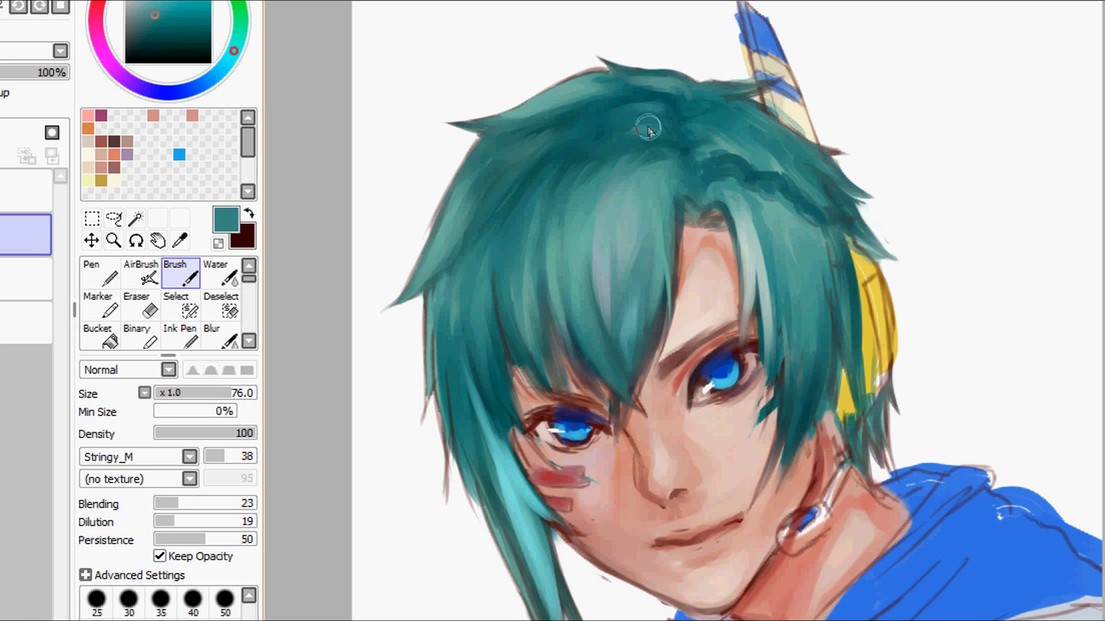
right_click(535, 109)
right_click(497, 115)
right_click(515, 123)
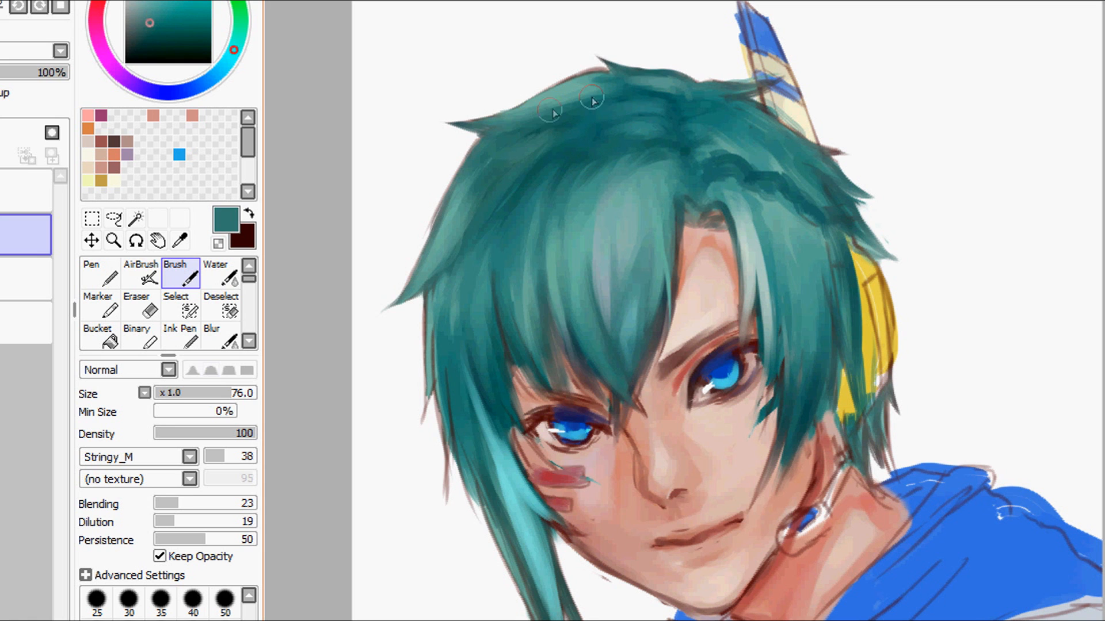
Blend the strands on the crown's outer side with sampled lighter teals and check them at a reduced size.
scroll(674, 54, down, 5)
scroll(542, 209, up, 5)
right_click(542, 209)
right_click(529, 216)
right_click(494, 272)
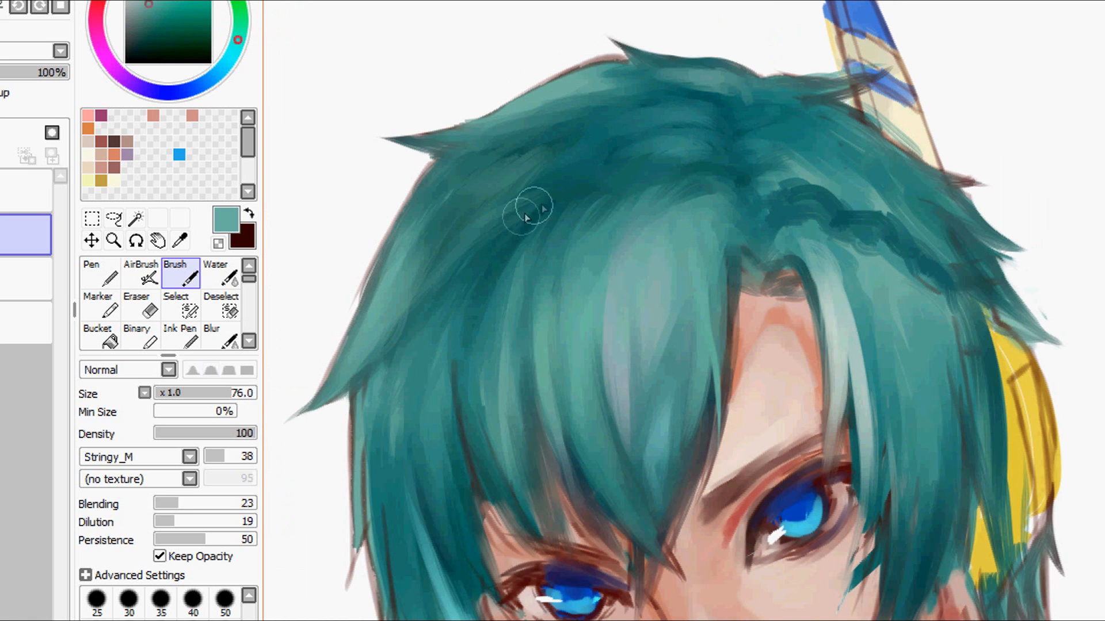
scroll(546, 184, down, 2)
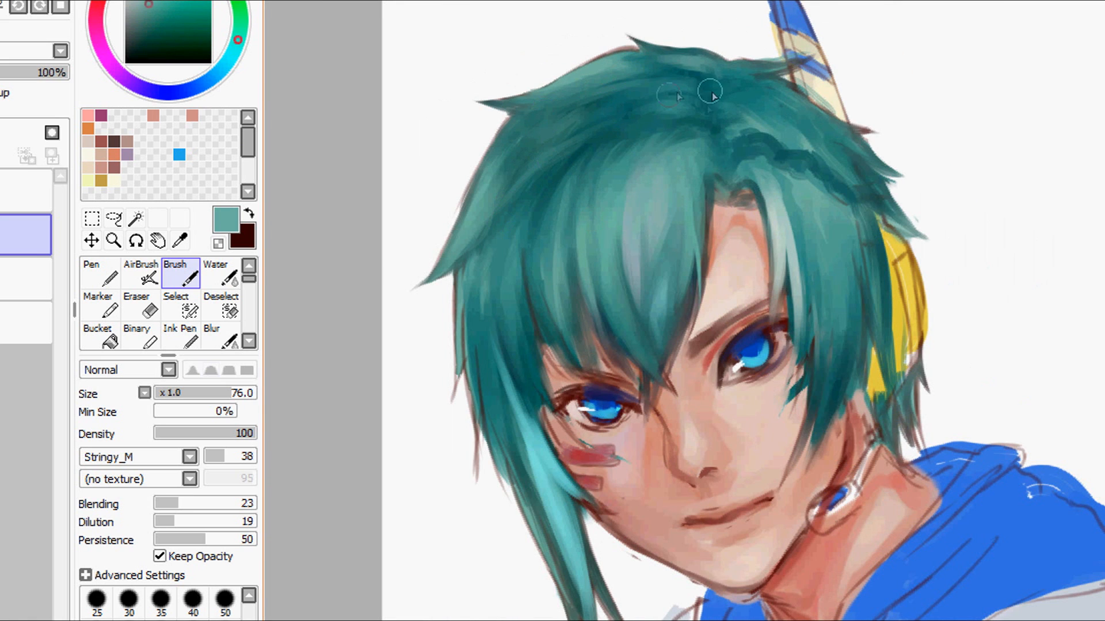
Try very dark teal strokes across the crown above the parting and undo them.
click(171, 38)
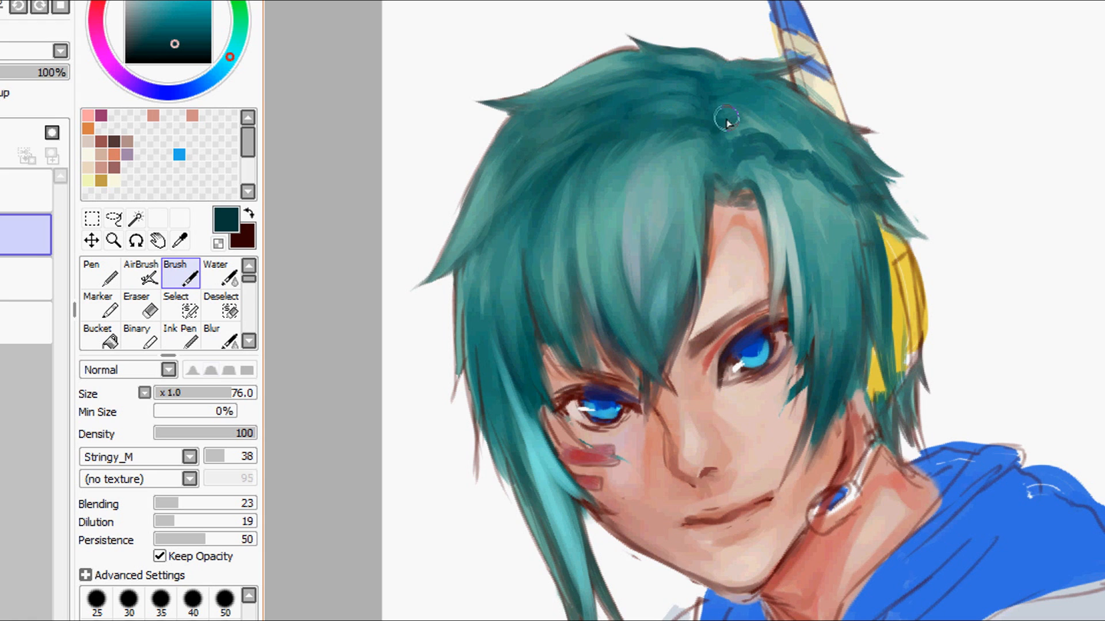
mouse_move(689, 84)
mouse_down()
mouse_move(690, 211)
mouse_move(661, 151)
mouse_up()
mouse_move(680, 84)
mouse_down()
mouse_move(627, 117)
mouse_move(614, 140)
mouse_up()
key(ctrl+z)
key(ctrl+z)
key(ctrl+z)
Refine the dark strand and its surroundings on the crown's outer side with sampled light and dark teals.
alt+click(491, 208)
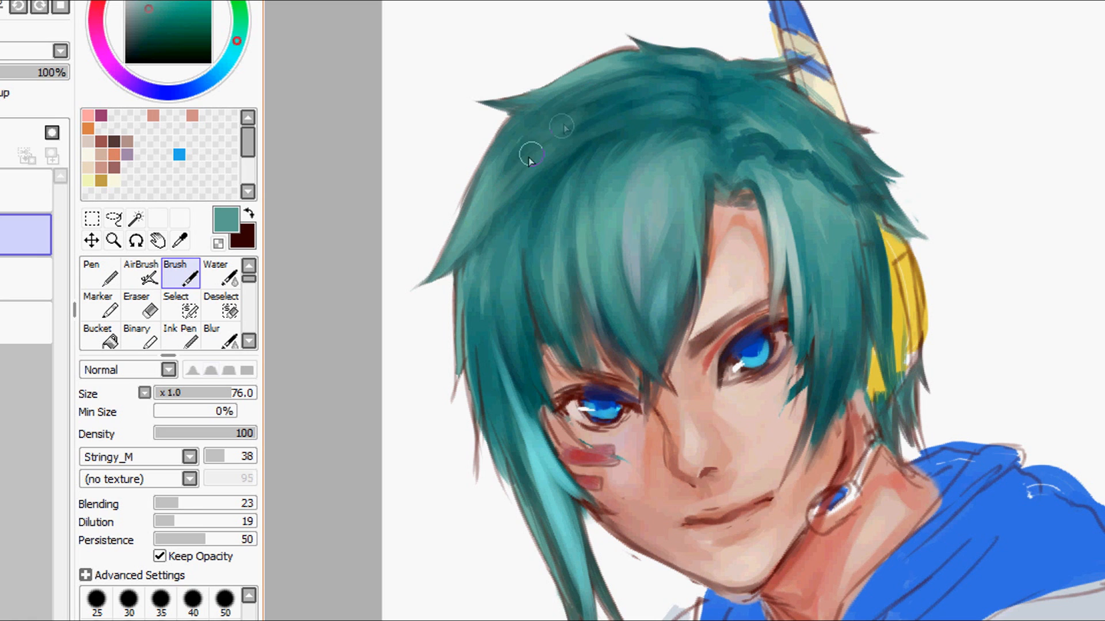
right_click(576, 157)
key(n)
mouse_move(574, 151)
mouse_down()
mouse_move(496, 206)
mouse_move(565, 154)
mouse_up()
key(c)
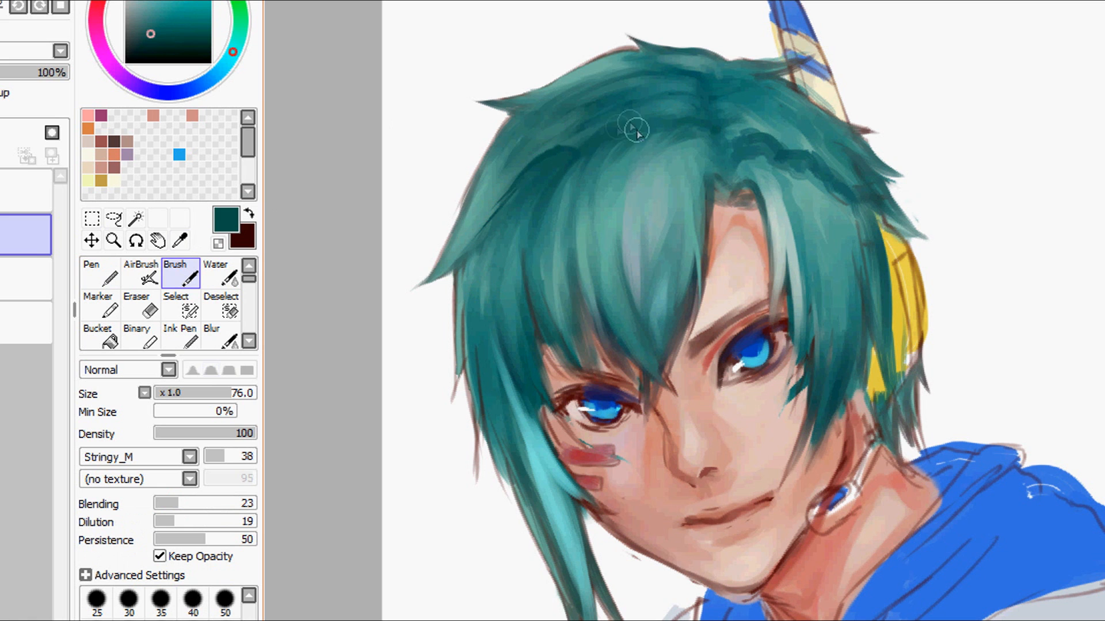
Paint sampled teal strands over the outer fringe and across the crown beside the parting.
drag(668, 33, 697, 13)
right_click(544, 236)
mouse_move(553, 179)
mouse_down()
mouse_move(581, 124)
mouse_move(566, 130)
mouse_up()
right_click(799, 140)
drag(753, 118, 783, 56)
Mirror the view, blend the crown strands on both sides of the parting with sampled teals, and restore the view.
key(h)
drag(608, 119, 580, 150)
right_click(660, 103)
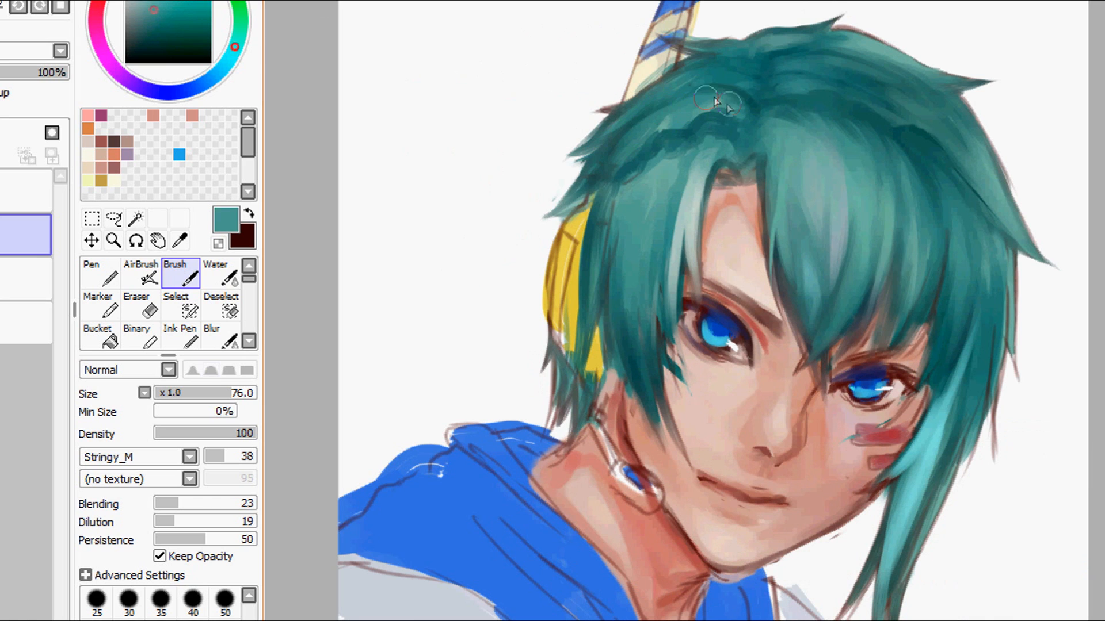
right_click(664, 96)
right_click(615, 110)
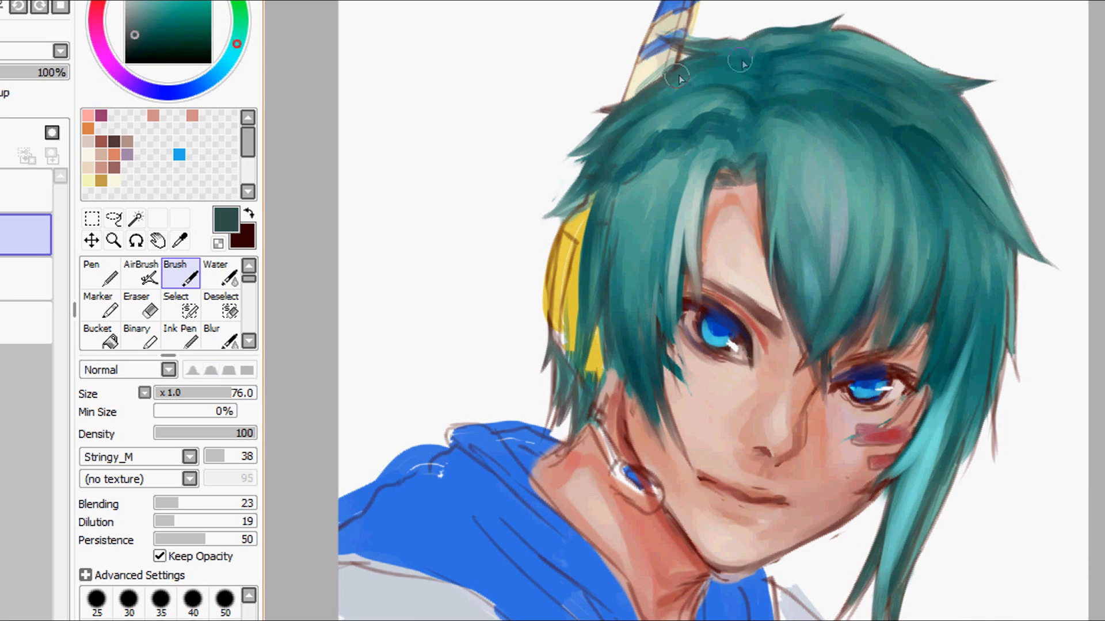
right_click(779, 77)
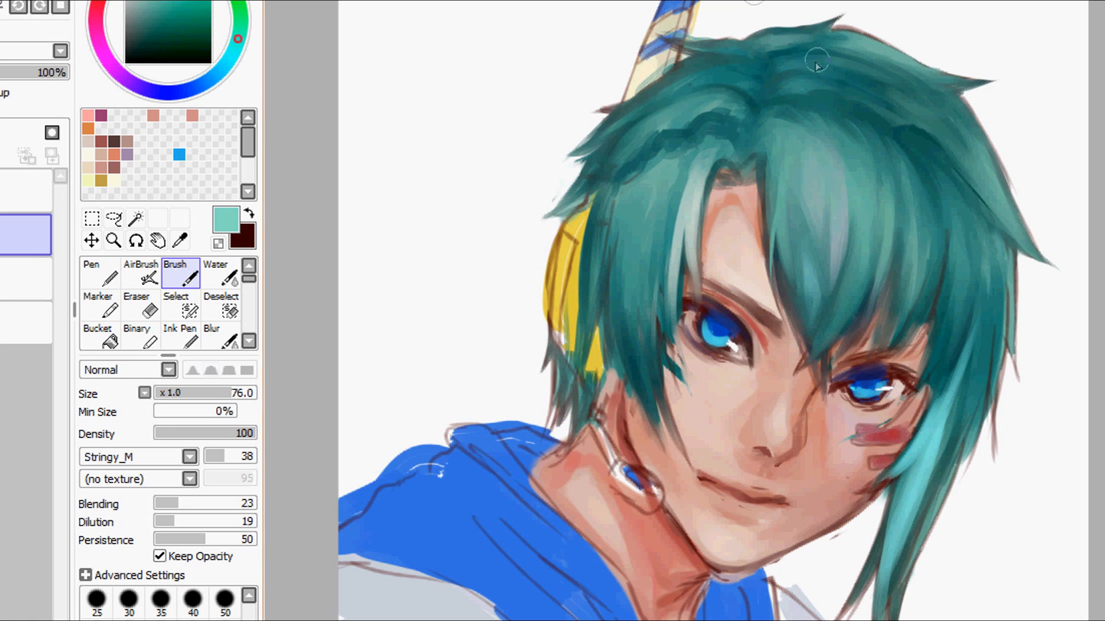
right_click(831, 77)
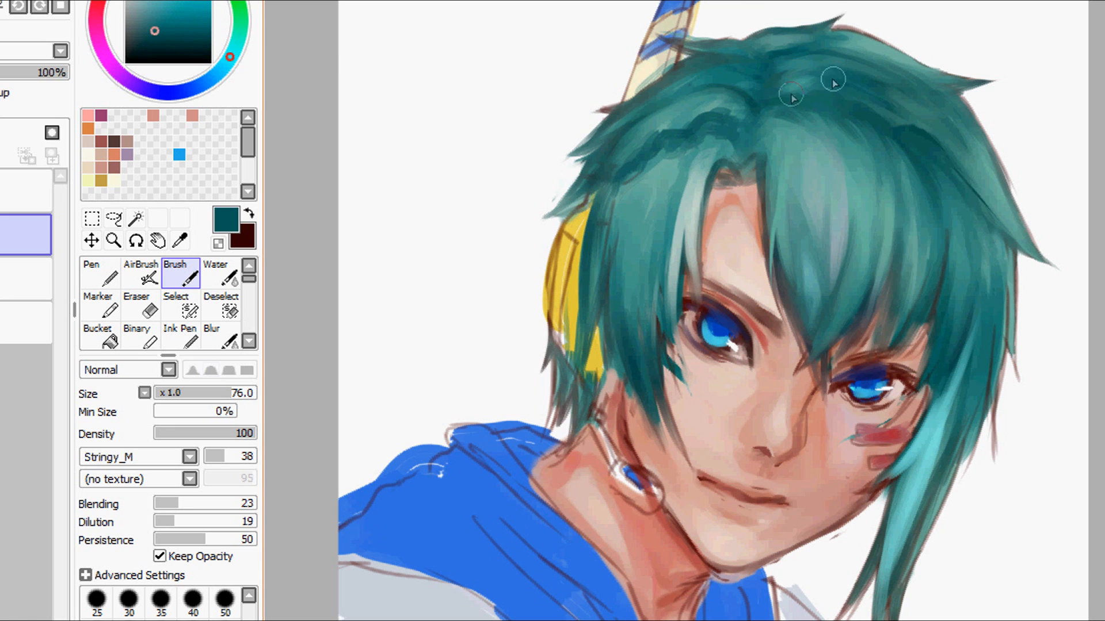
key(h)
Paint sampled teal strands down the side hair section between the off-white streak and the yellow headphone.
right_click(786, 138)
drag(804, 164, 844, 295)
drag(866, 204, 868, 267)
mouse_move(883, 201)
mouse_down()
mouse_move(889, 256)
mouse_move(902, 250)
mouse_up()
right_click(759, 119)
drag(833, 188, 846, 256)
mouse_move(874, 172)
mouse_down()
mouse_move(905, 230)
mouse_move(910, 282)
mouse_up()
Shift the colour to a lighter blue-teal and extend strands down the side lock toward the cheek.
right_click(823, 128)
mouse_move(844, 238)
mouse_down()
mouse_move(846, 299)
mouse_move(879, 302)
mouse_up()
mouse_move(895, 241)
mouse_down()
mouse_move(907, 285)
mouse_move(843, 379)
mouse_up()
click(229, 58)
click(149, 1)
drag(883, 305, 846, 390)
right_click(875, 338)
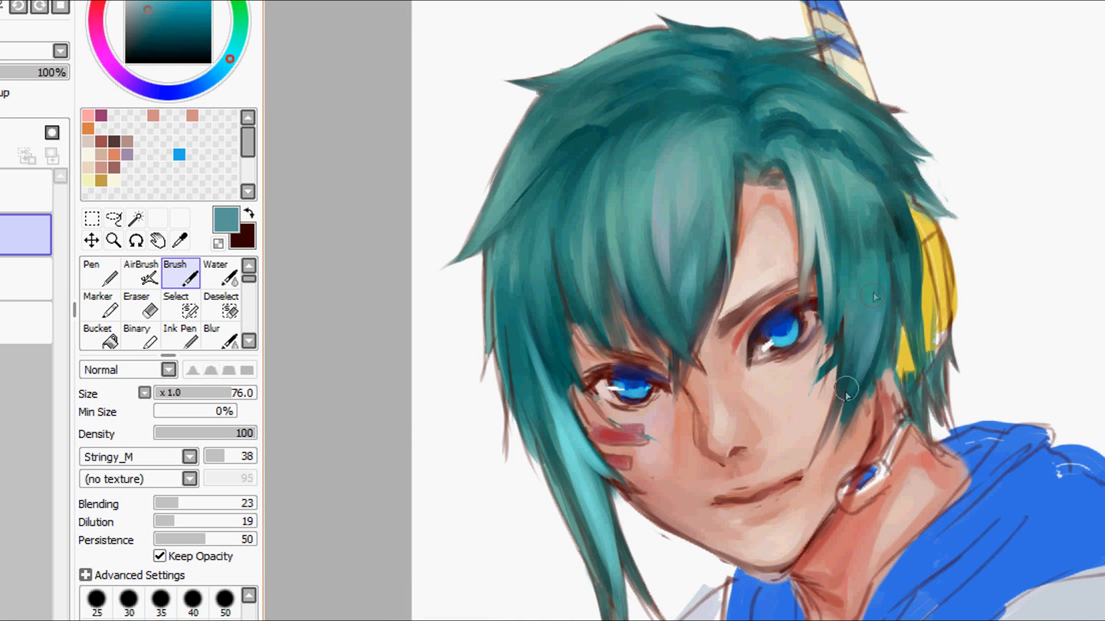
Add a muted mauve highlight to the upper side hair beside the off-white streak.
right_click(840, 184)
drag(838, 172, 835, 218)
drag(851, 155, 883, 236)
right_click(868, 222)
right_click(852, 183)
drag(833, 178, 836, 216)
drag(868, 179, 894, 244)
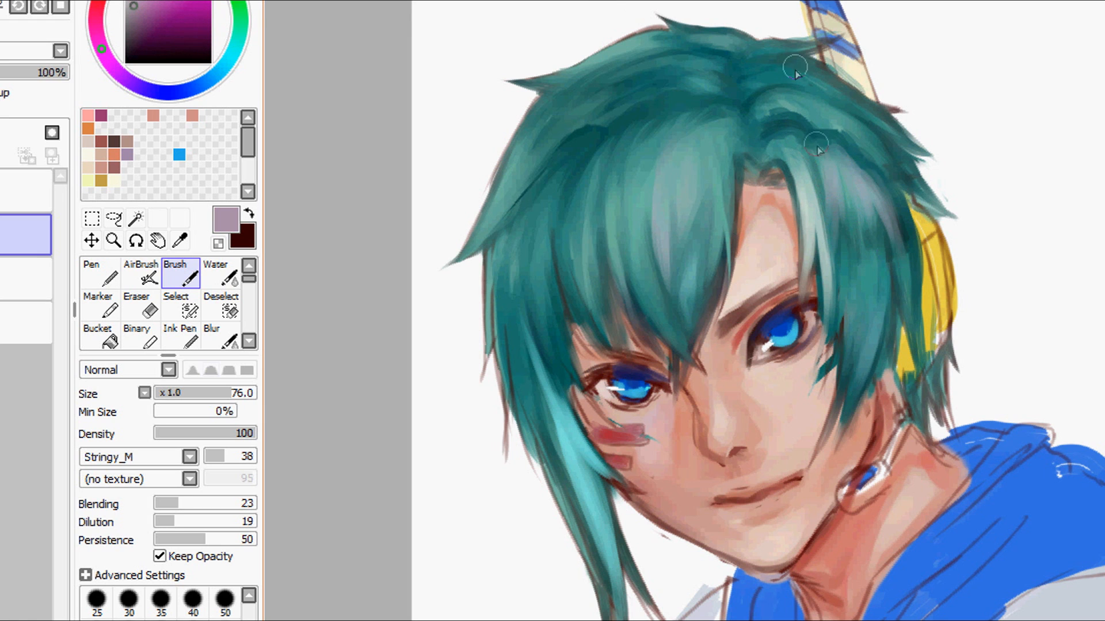
Mirror the view and paint light aqua Pen highlights at size 67 on the crown above the mauve side strands.
right_click(806, 141)
right_click(782, 118)
key(h)
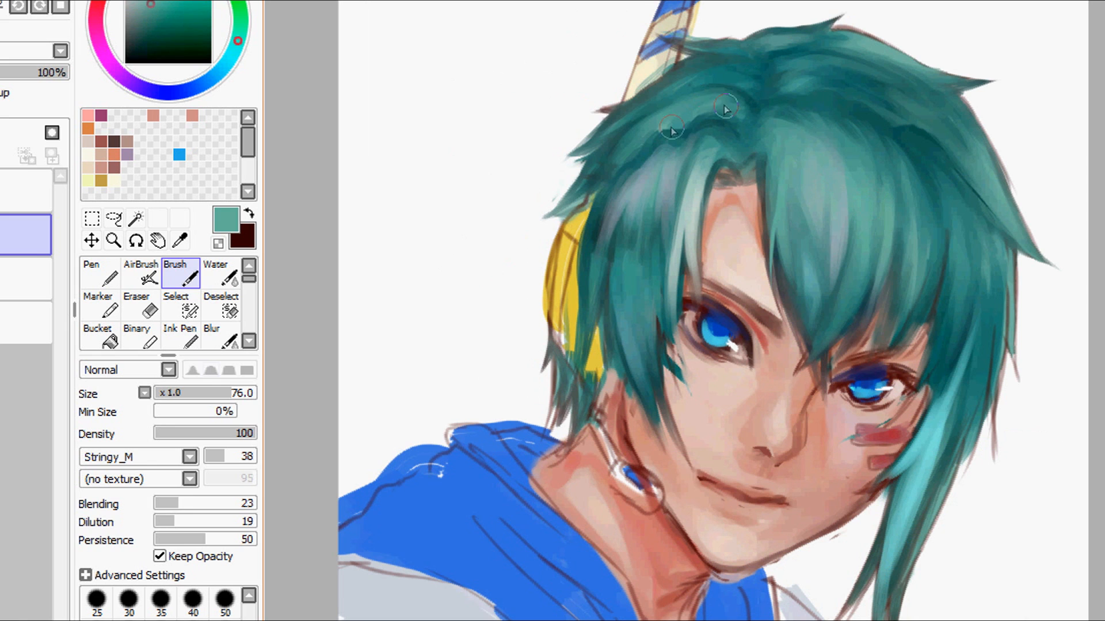
key(n)
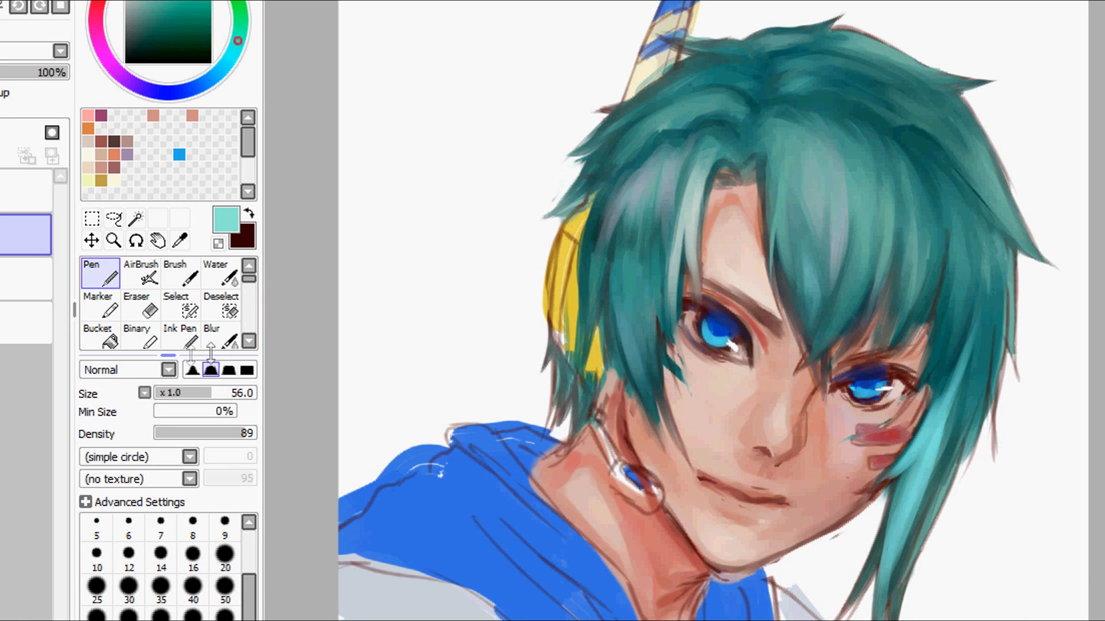
click(222, 393)
scroll(797, 87, up, 1)
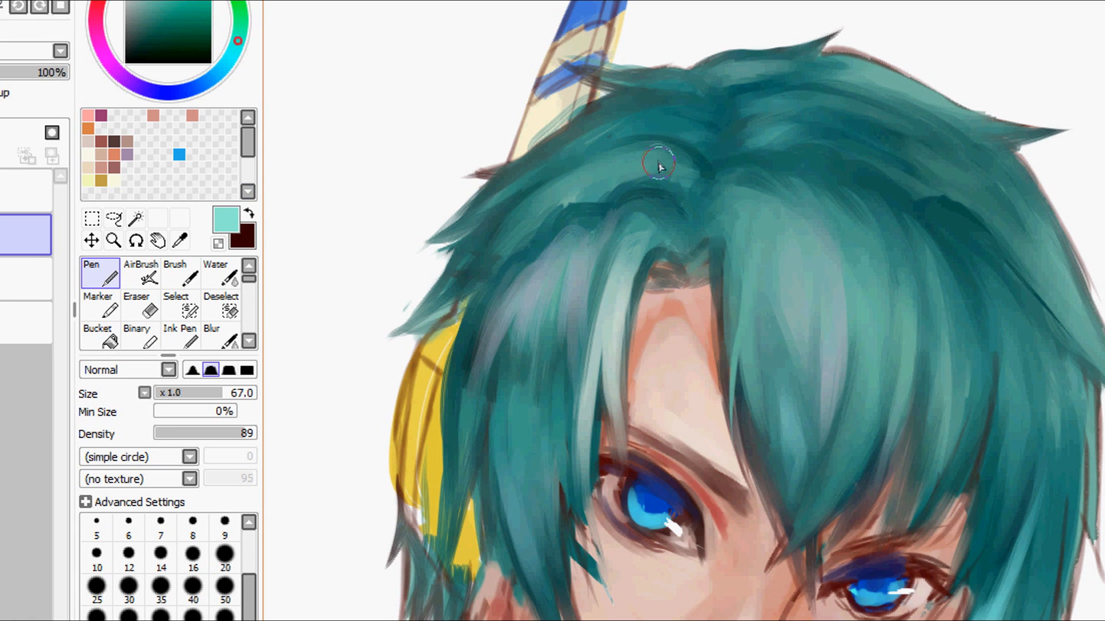
mouse_move(611, 178)
mouse_down()
mouse_move(653, 163)
mouse_move(678, 171)
mouse_up()
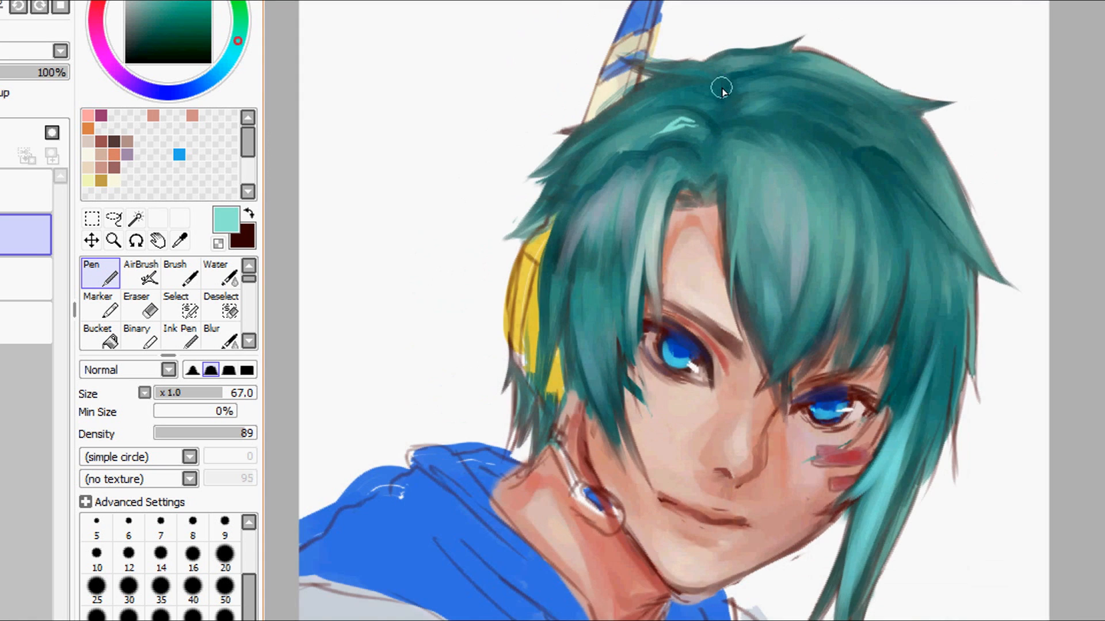
Add light aqua Pen highlights to the crown above the main fringe, across the parting from the first highlight.
scroll(715, 101, up, 2)
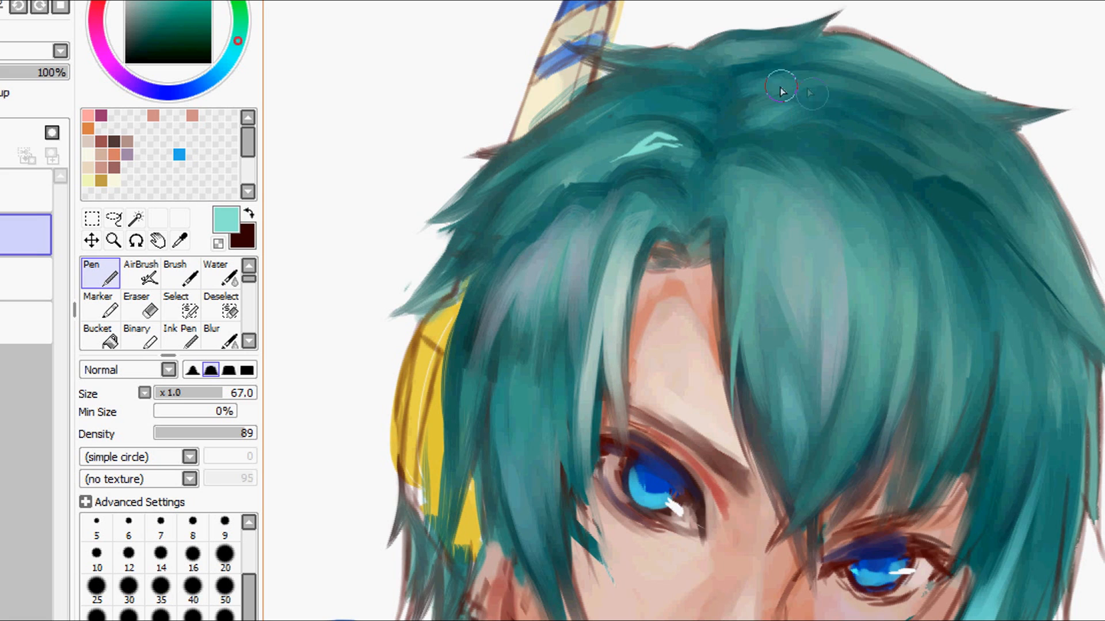
drag(748, 125, 805, 108)
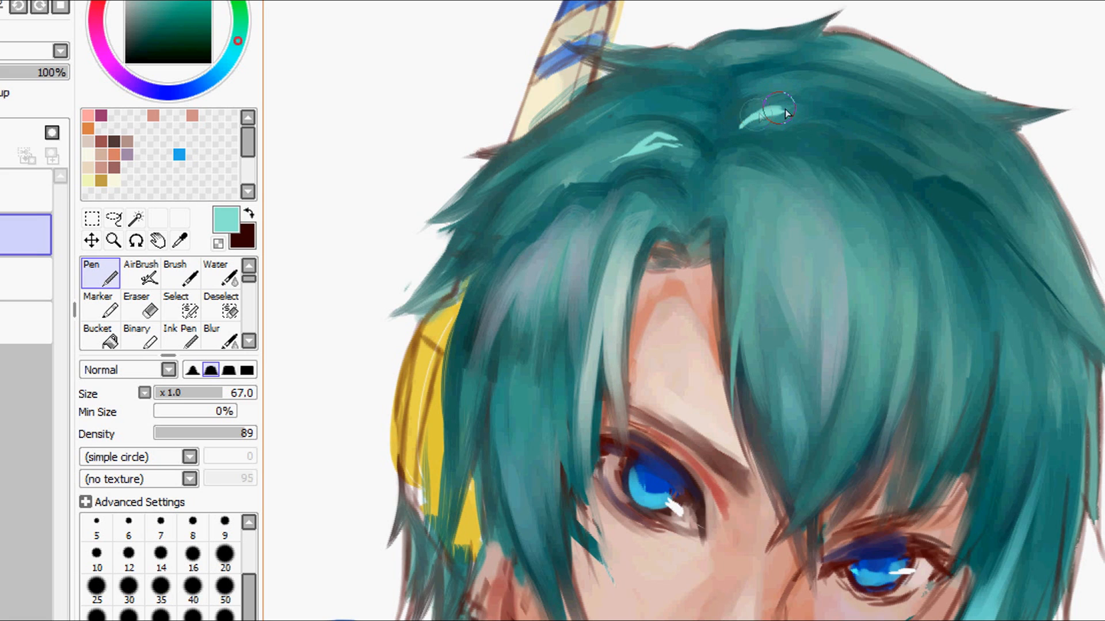
drag(742, 131, 814, 112)
mouse_move(748, 97)
mouse_down()
mouse_move(800, 82)
mouse_move(738, 136)
mouse_move(793, 110)
mouse_move(828, 115)
mouse_up()
Restore the mirrored view, set the Brush shape to simple circle, and soften the crown highlights with sampled aquas.
key(b)
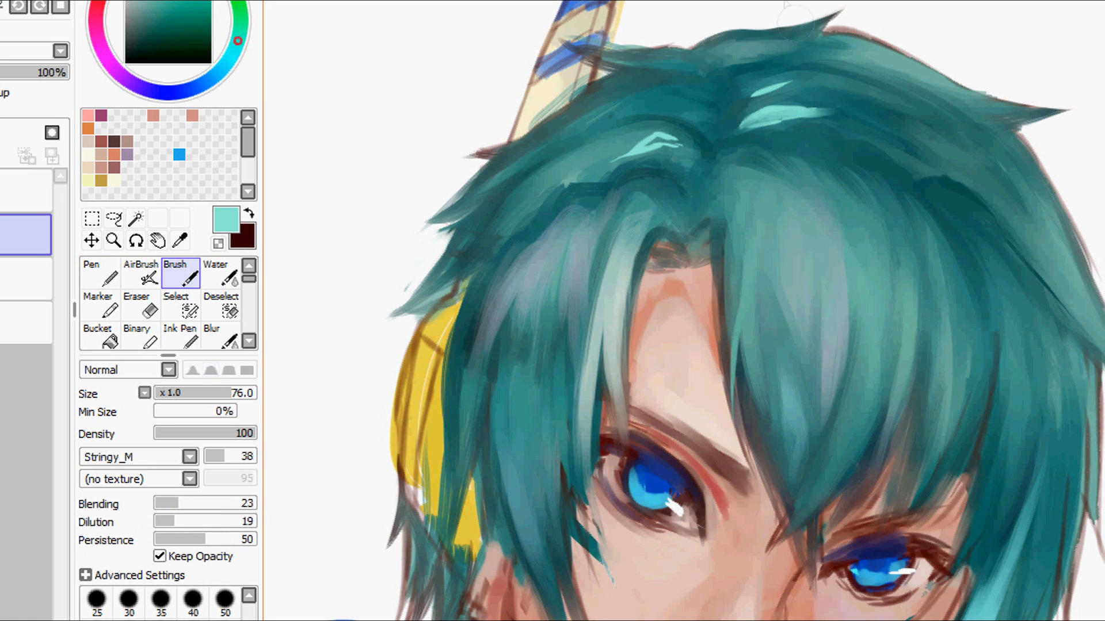
key(h)
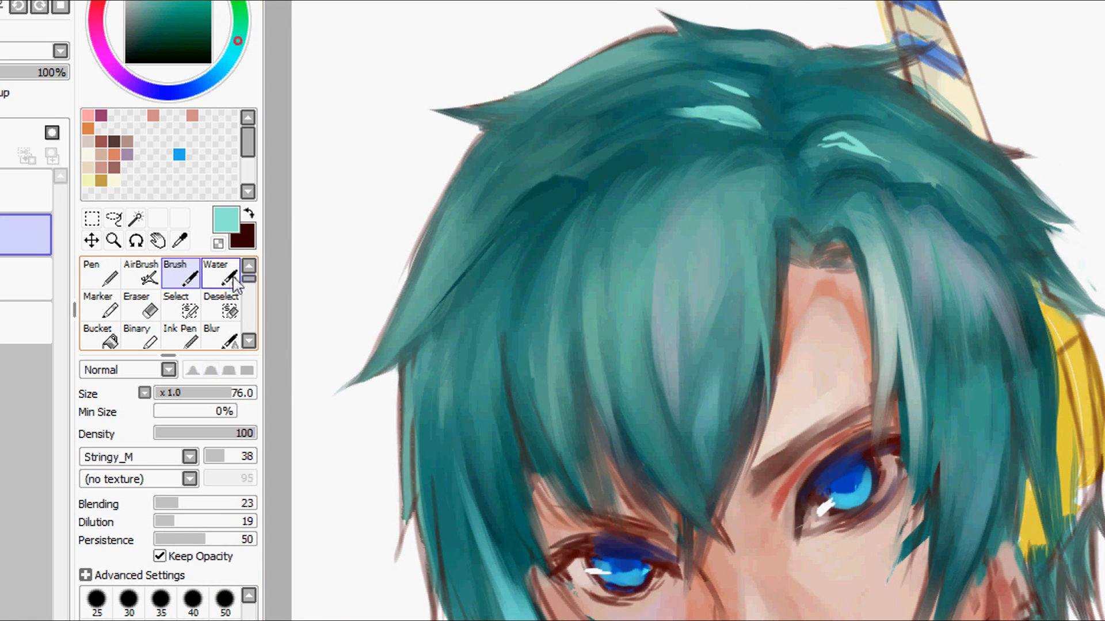
click(190, 456)
scroll(177, 478, up, 5)
click(178, 477)
mouse_move(655, 122)
mouse_down()
mouse_move(751, 122)
mouse_move(743, 91)
mouse_up()
right_click(717, 103)
right_click(751, 115)
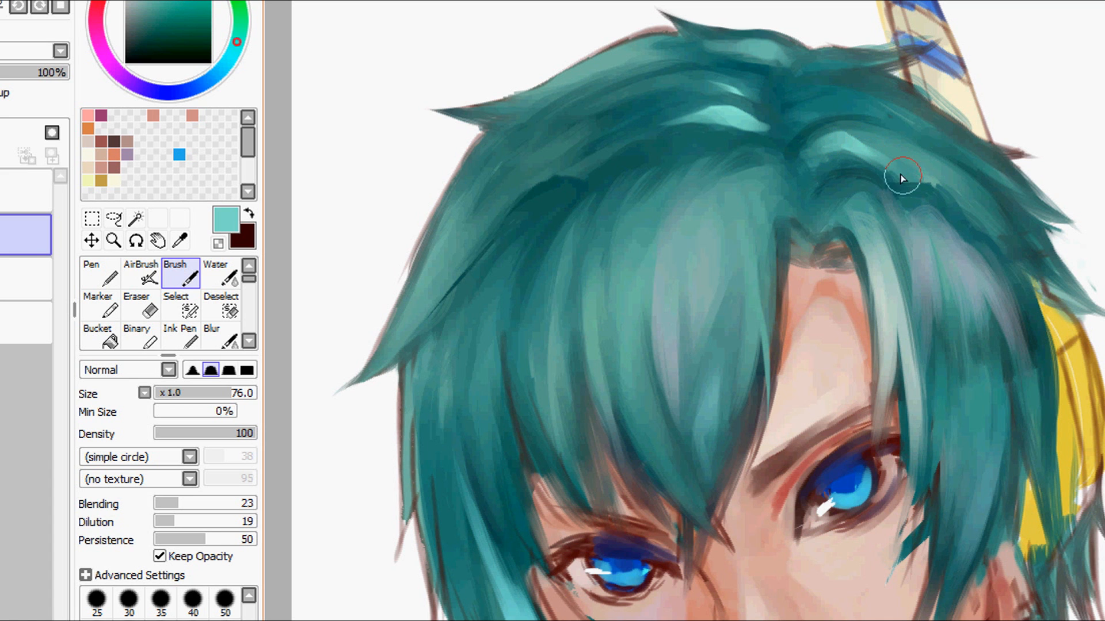
Paint thin light aqua highlight strands with the Pen across the middle of the fringe and beside the parting.
click(100, 274)
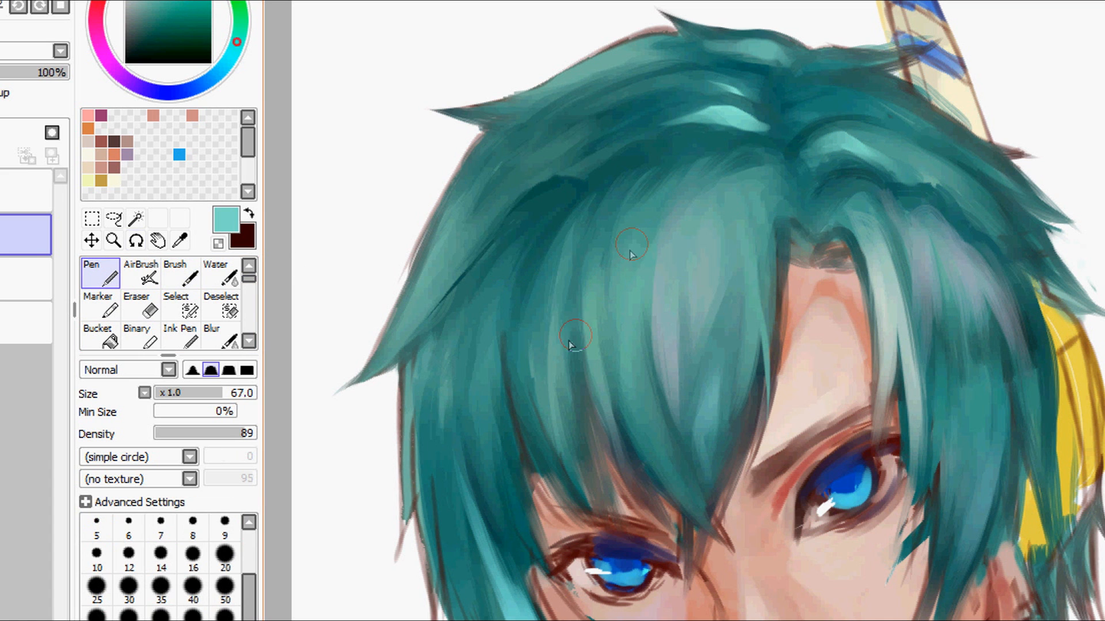
drag(562, 371, 558, 282)
mouse_move(551, 326)
mouse_down()
mouse_move(552, 356)
mouse_move(557, 296)
mouse_move(535, 329)
mouse_up()
mouse_move(590, 288)
mouse_down()
mouse_move(593, 362)
mouse_move(604, 363)
mouse_up()
drag(630, 299, 621, 339)
drag(641, 281, 630, 344)
drag(617, 262, 623, 348)
mouse_move(743, 250)
mouse_down()
mouse_move(754, 323)
mouse_move(752, 235)
mouse_move(763, 298)
mouse_up()
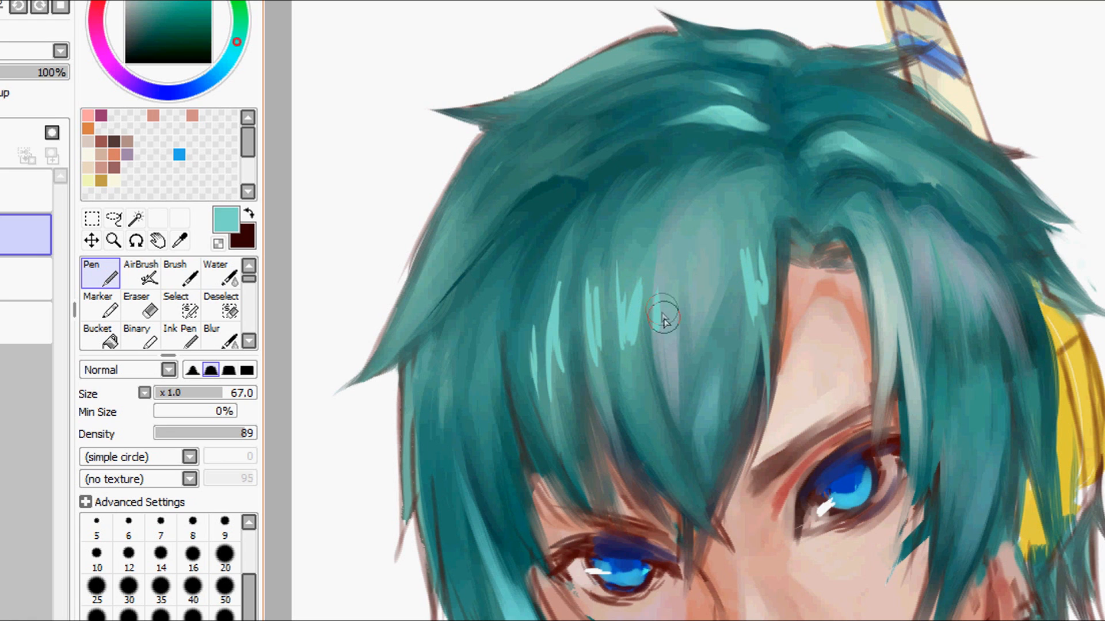
Paint thin pink and pale lilac Pen highlight strands at size 67 in the middle of the fringe beside the aqua ones.
alt+click(659, 310)
mouse_move(205, 81)
mouse_down()
mouse_move(109, 66)
mouse_move(102, 46)
mouse_up()
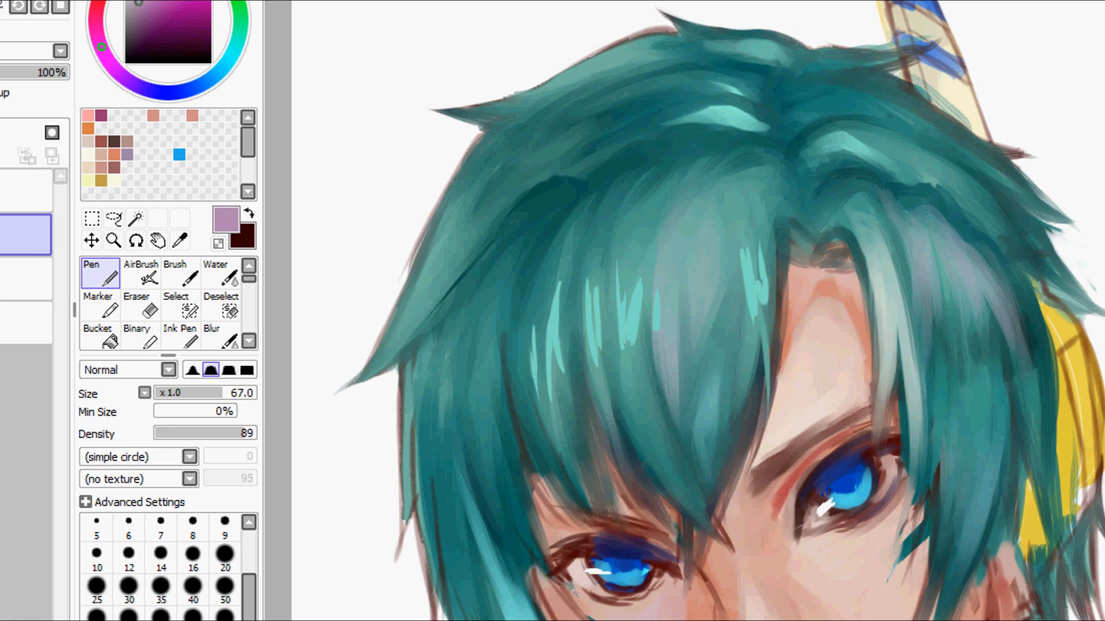
drag(658, 331, 656, 281)
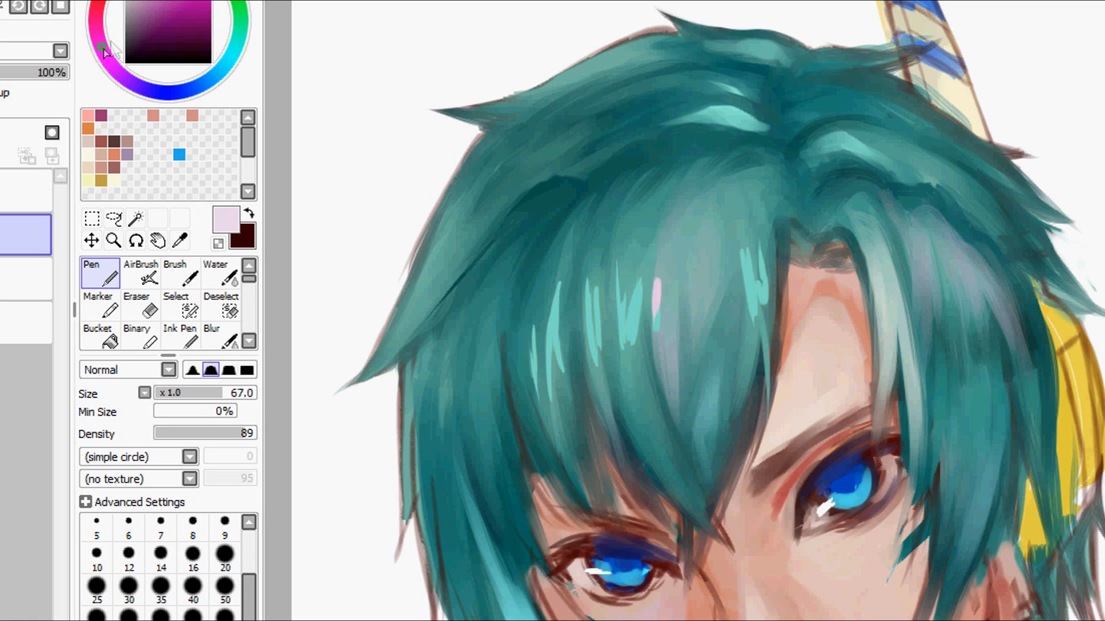
mouse_move(661, 301)
mouse_down()
mouse_move(661, 312)
mouse_move(674, 273)
mouse_up()
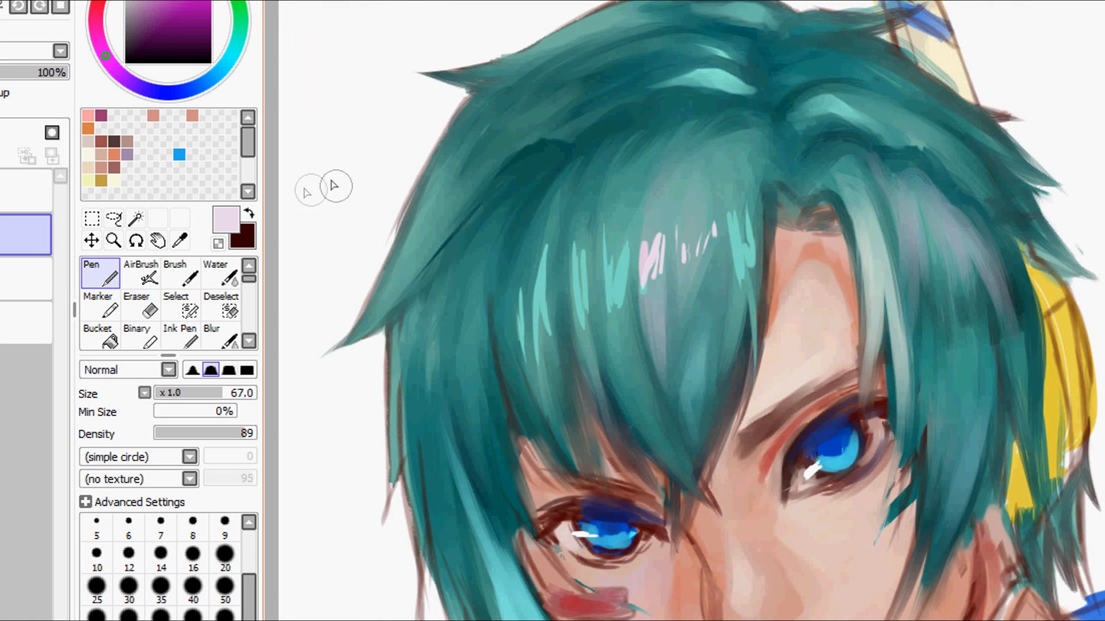
Soften the pink and aqua fringe highlights with the Water tool at size 81, sampling nearby hair colors.
click(221, 273)
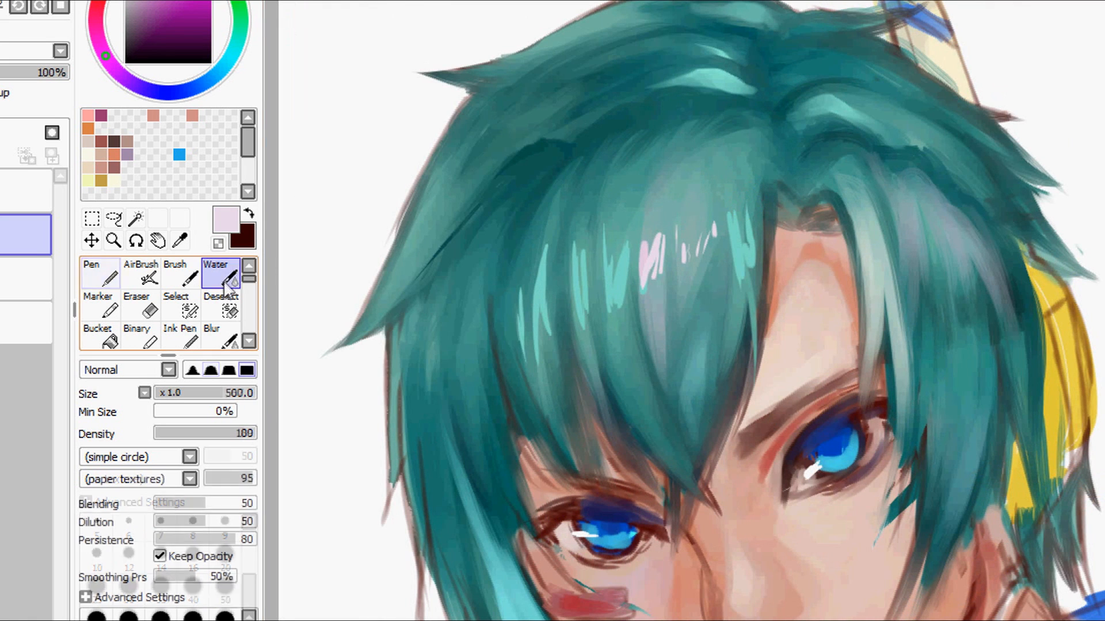
click(230, 393)
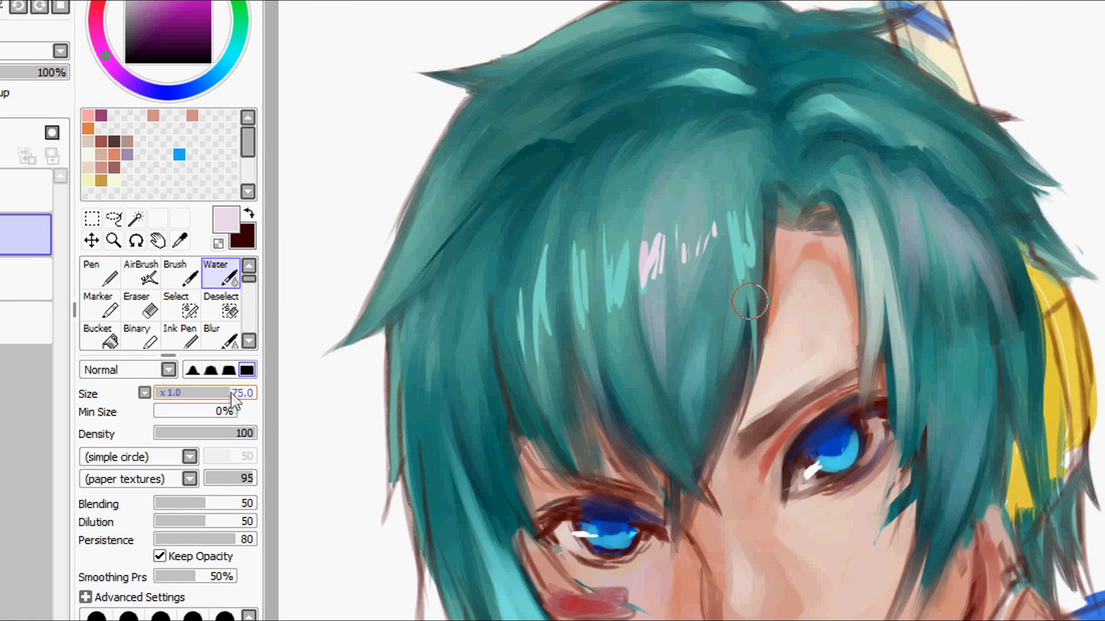
click(233, 396)
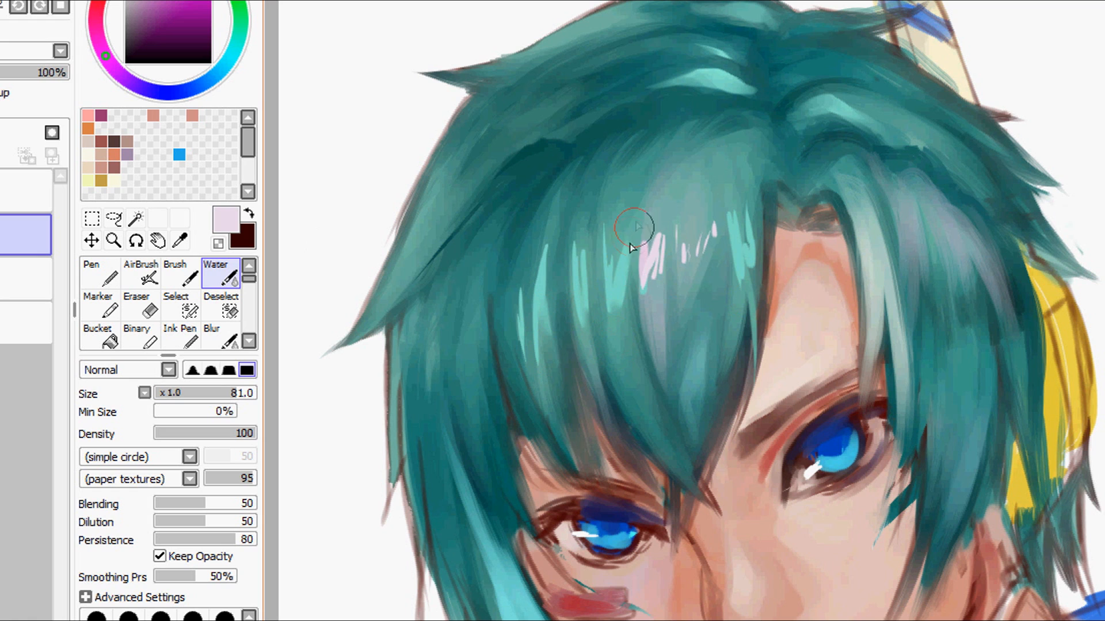
alt+click(644, 276)
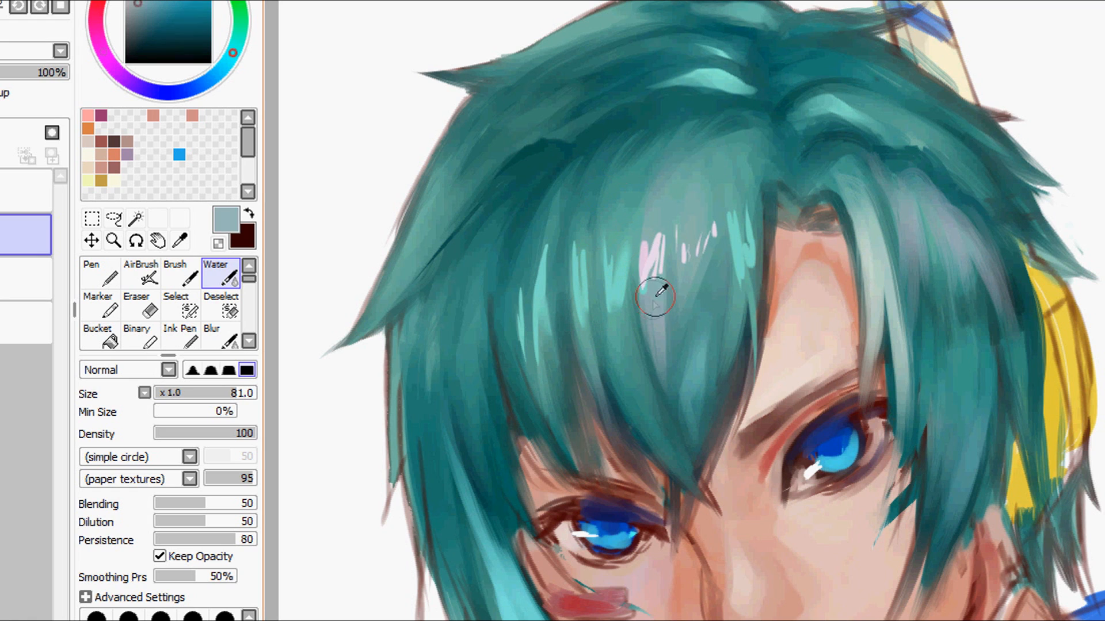
alt+click(705, 238)
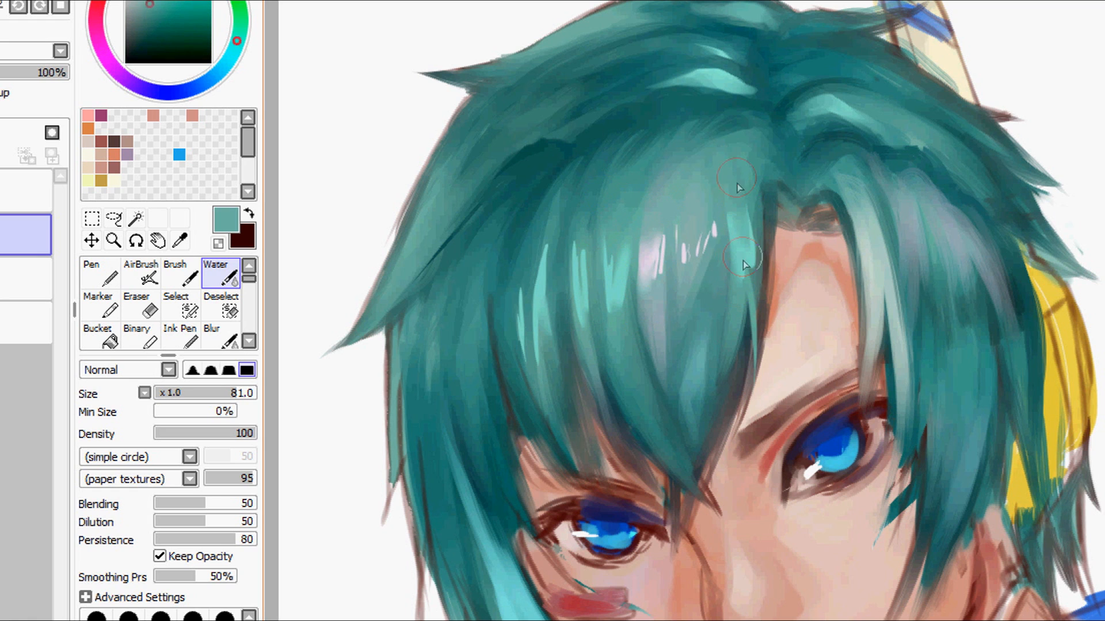
alt+click(535, 302)
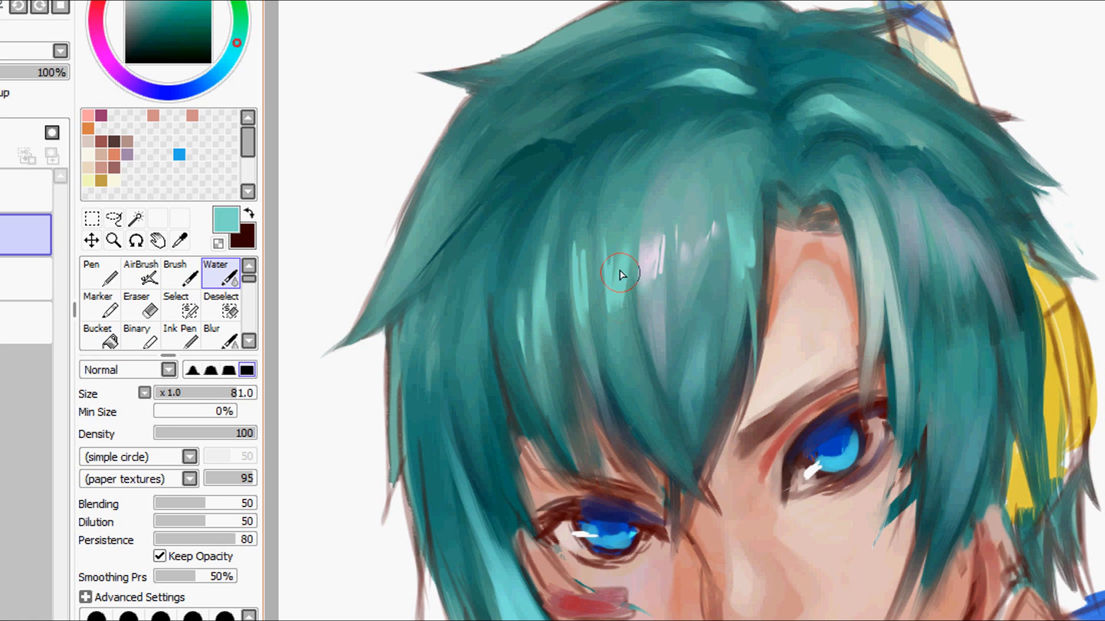
scroll(628, 52, down, 3)
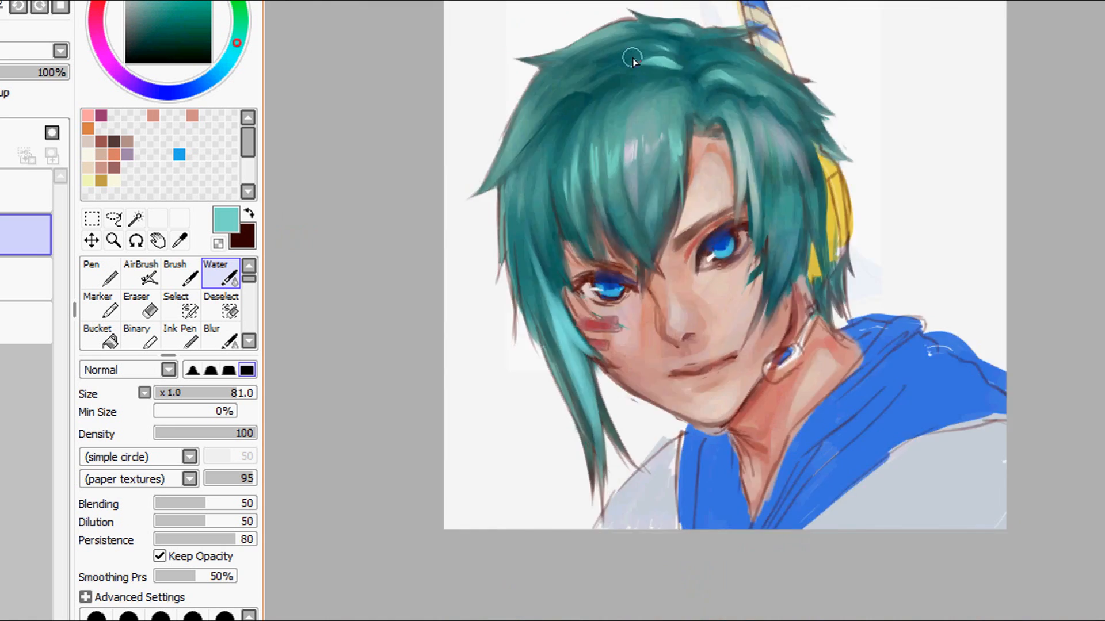
Add a layer with a different blending mode and ready the AirBrush with the orange swatch.
scroll(632, 67, up, 3)
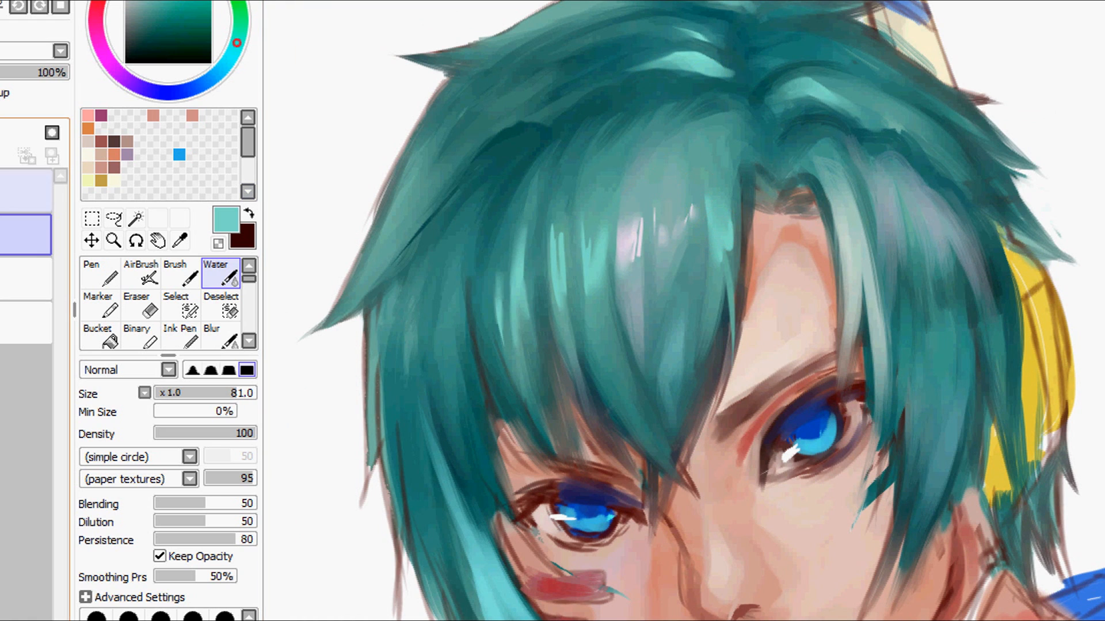
click(50, 46)
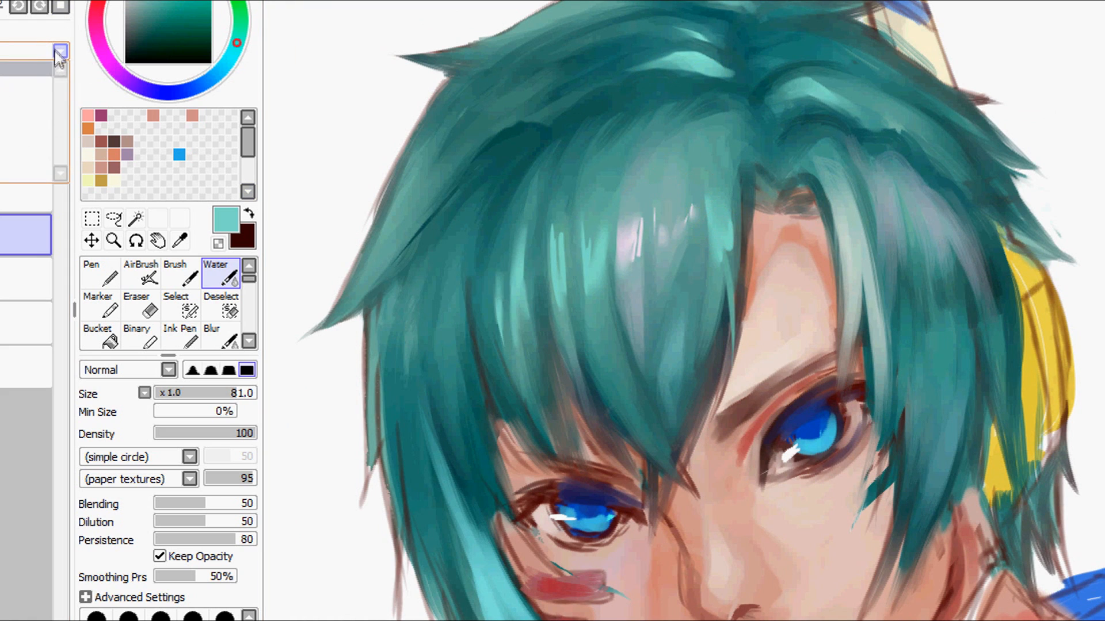
click(31, 130)
click(90, 124)
click(88, 128)
click(141, 274)
Try an orange and a salmon pink AirBrush glow at size 500 over the fringe highlights.
mouse_move(607, 259)
mouse_down()
mouse_move(604, 247)
mouse_move(604, 259)
mouse_move(629, 246)
mouse_move(617, 246)
mouse_up()
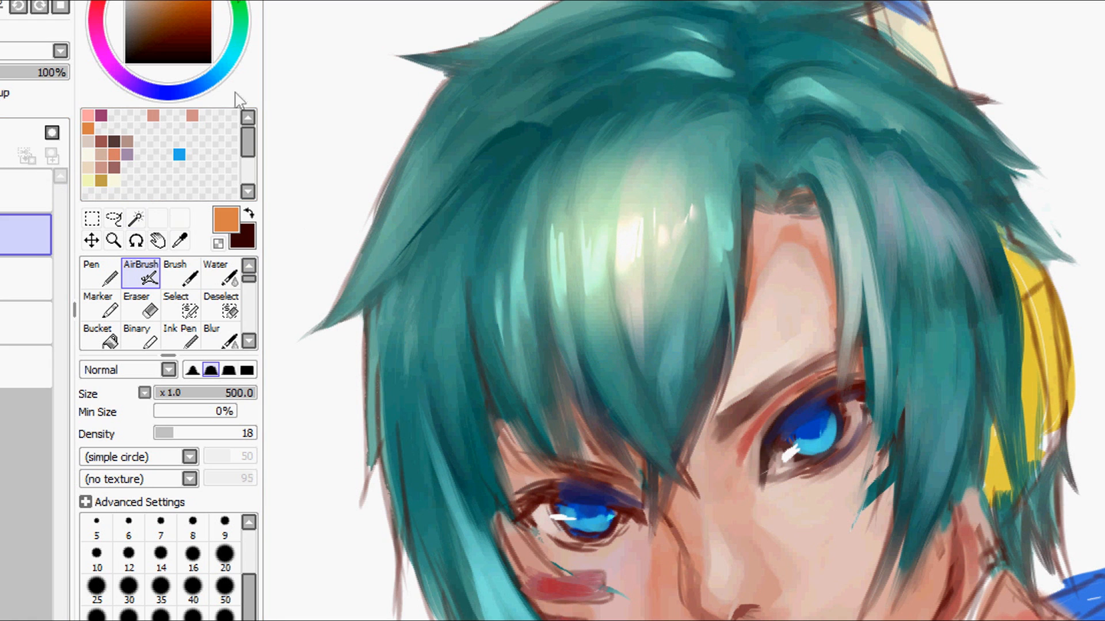
click(88, 116)
key(ctrl+z)
drag(582, 267, 634, 255)
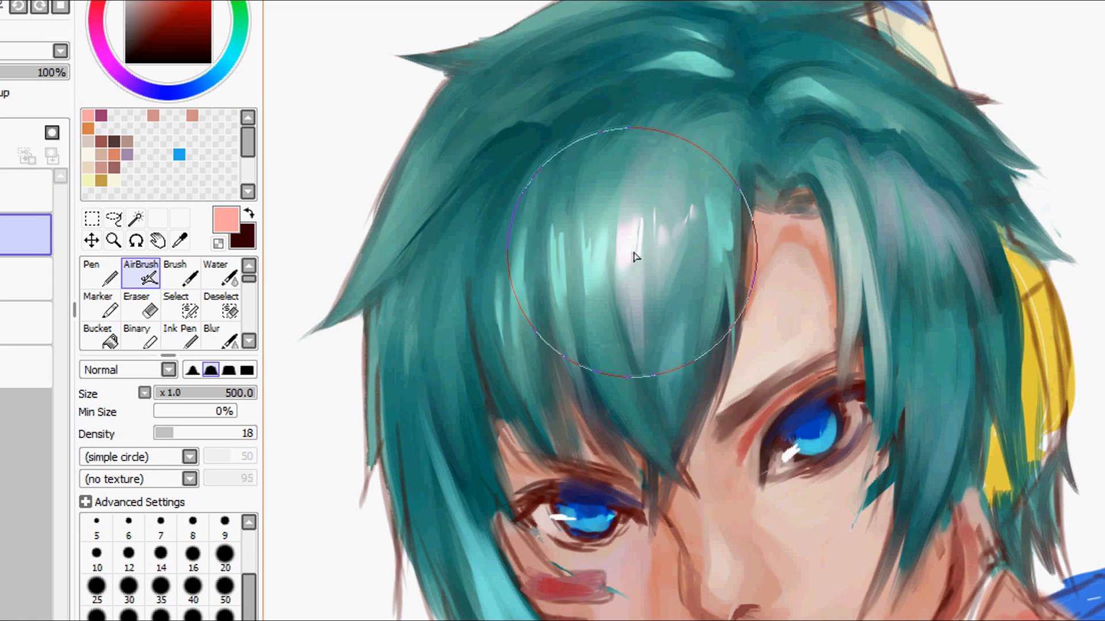
Airbrush a warm orange glow across the fringe highlights at size 350, raising the density to 31.
click(88, 129)
mouse_move(564, 248)
mouse_down()
mouse_move(535, 289)
mouse_move(598, 264)
mouse_up()
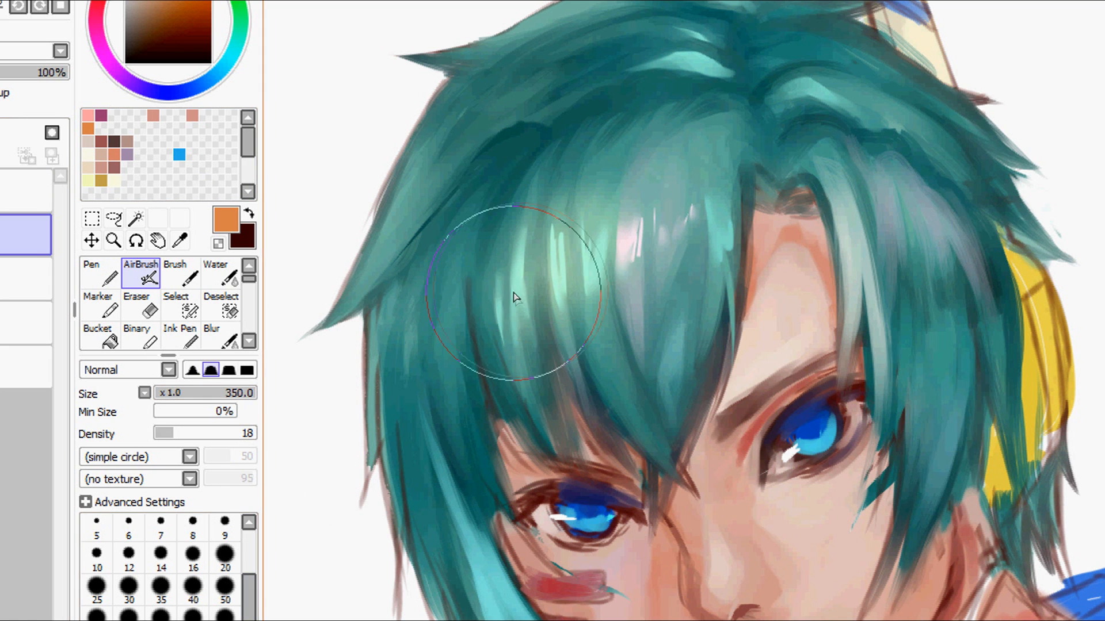
drag(176, 442, 185, 442)
mouse_move(530, 295)
mouse_down()
mouse_move(641, 234)
mouse_move(712, 227)
mouse_move(704, 245)
mouse_move(656, 260)
mouse_up()
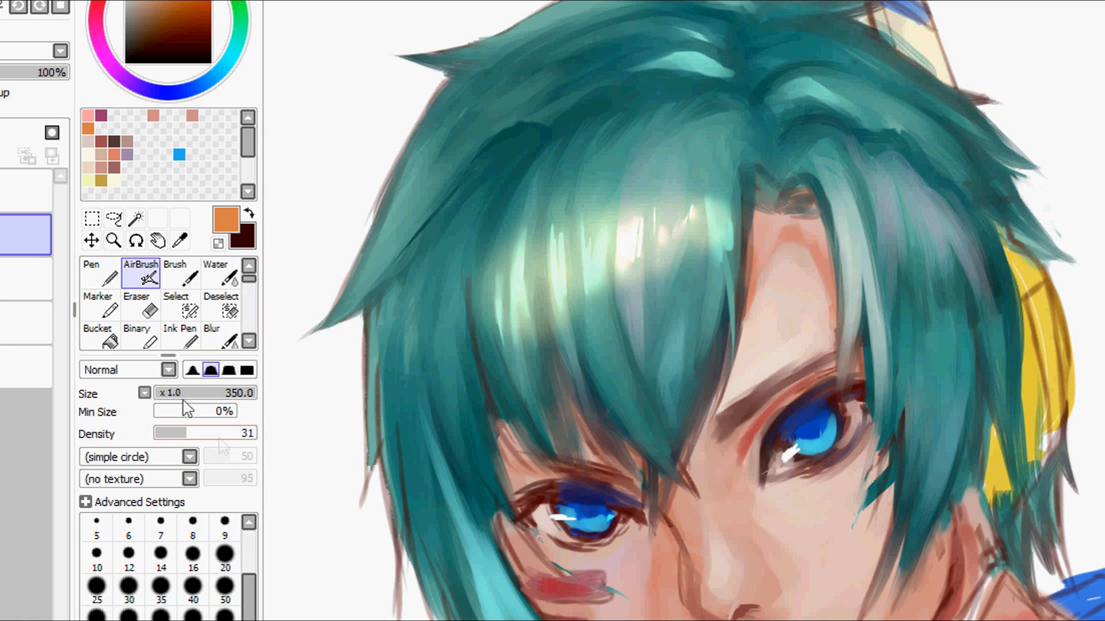
Try an orange AirBrush glow at density 100 above the fringe highlights.
drag(238, 433, 258, 433)
mouse_move(601, 178)
mouse_down()
mouse_move(616, 183)
mouse_move(608, 189)
mouse_up()
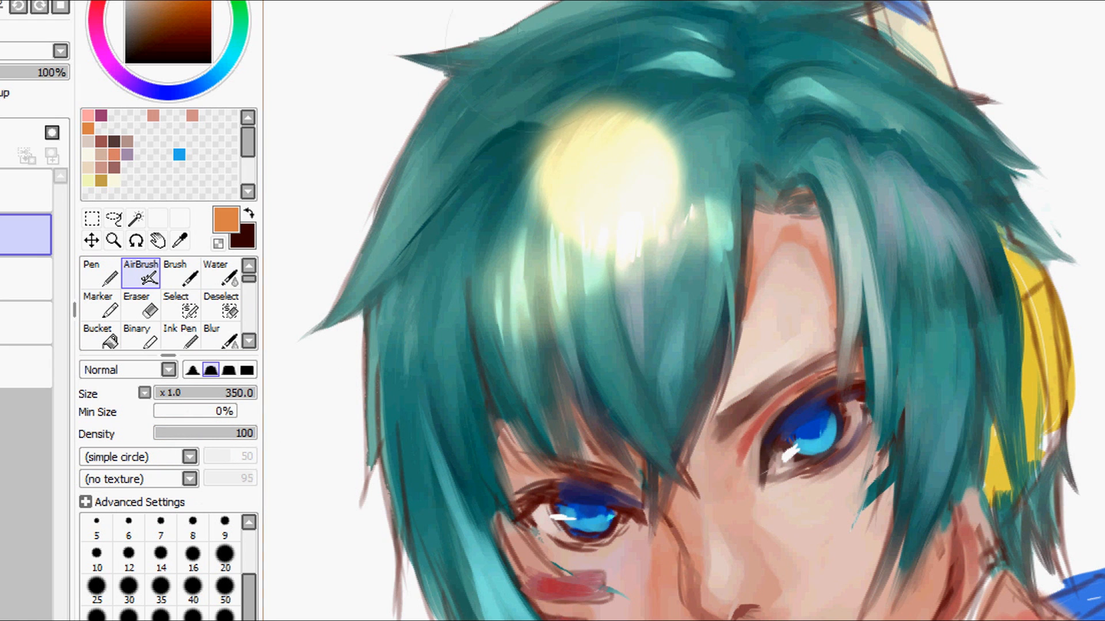
key(ctrl+z)
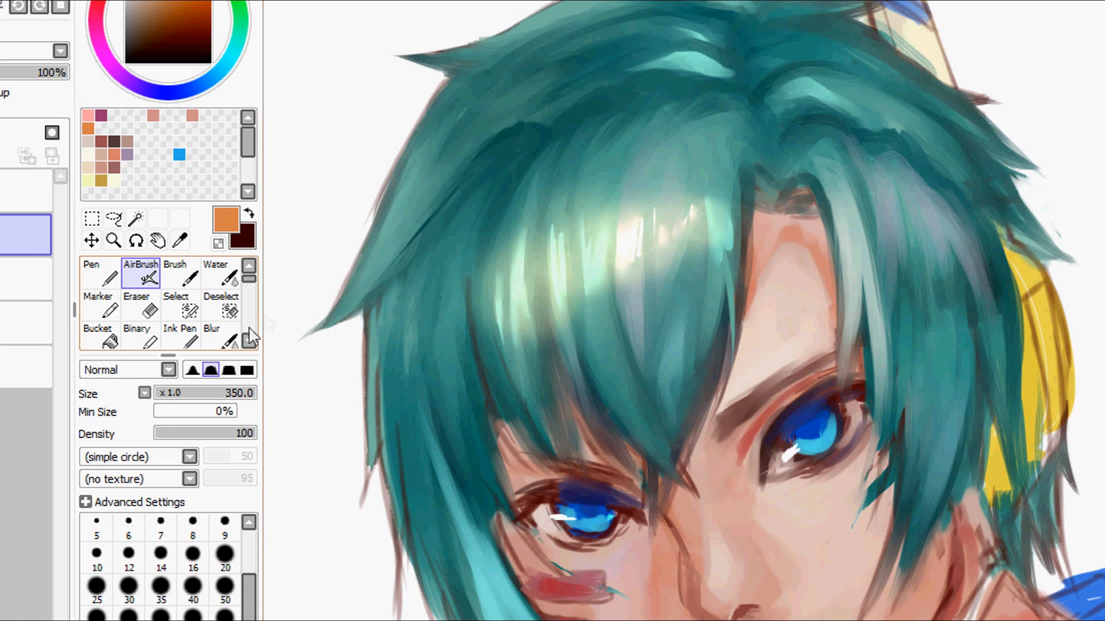
Soften the warm glow over the fringe with the Blur tool at size 500.
click(221, 336)
mouse_move(588, 294)
mouse_down()
mouse_move(549, 301)
mouse_move(541, 253)
mouse_move(539, 294)
mouse_move(602, 301)
mouse_move(679, 281)
mouse_move(752, 285)
mouse_move(649, 190)
mouse_move(659, 197)
mouse_move(539, 215)
mouse_move(506, 237)
mouse_up()
scroll(452, 3, down, 2)
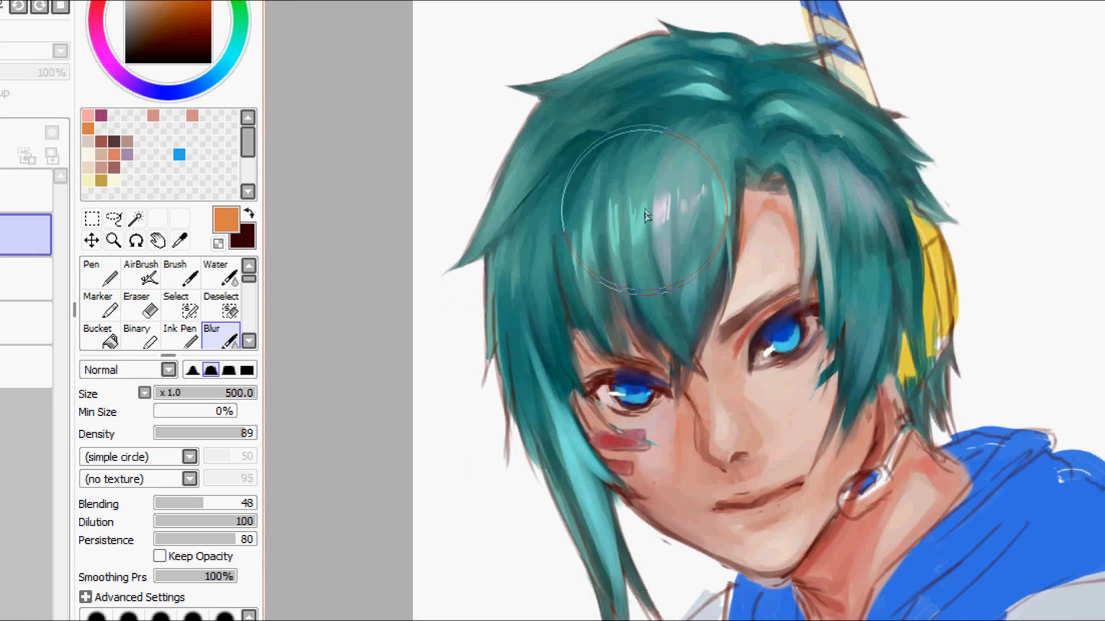
scroll(647, 216, up, 2)
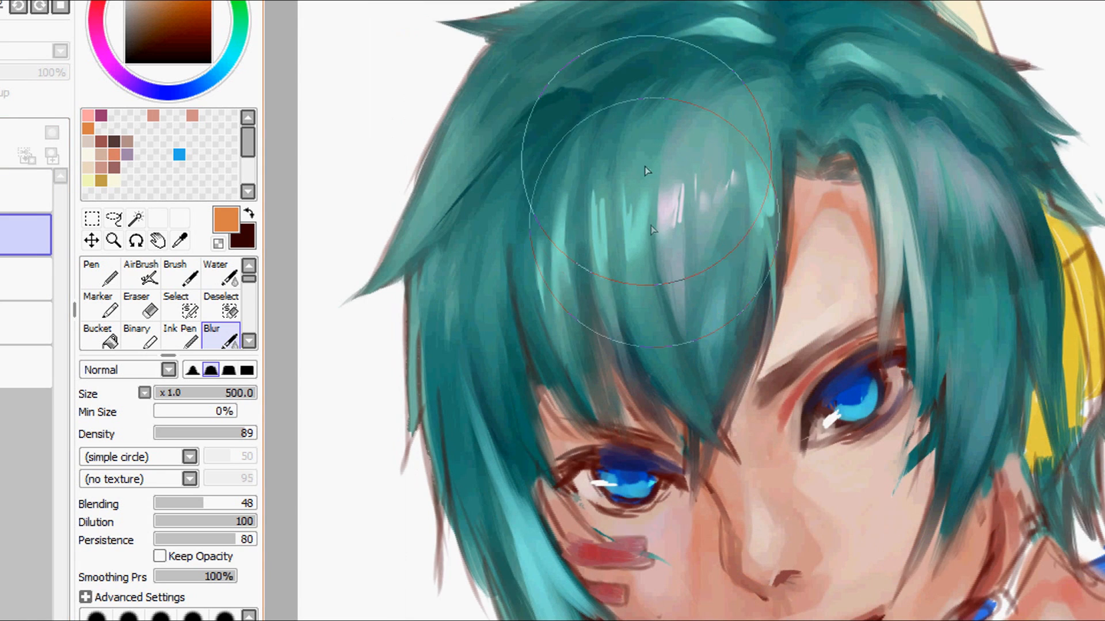
Return to the hair layer and brush sampled teal down the strands at the outer side of the fringe.
click(181, 273)
click(26, 279)
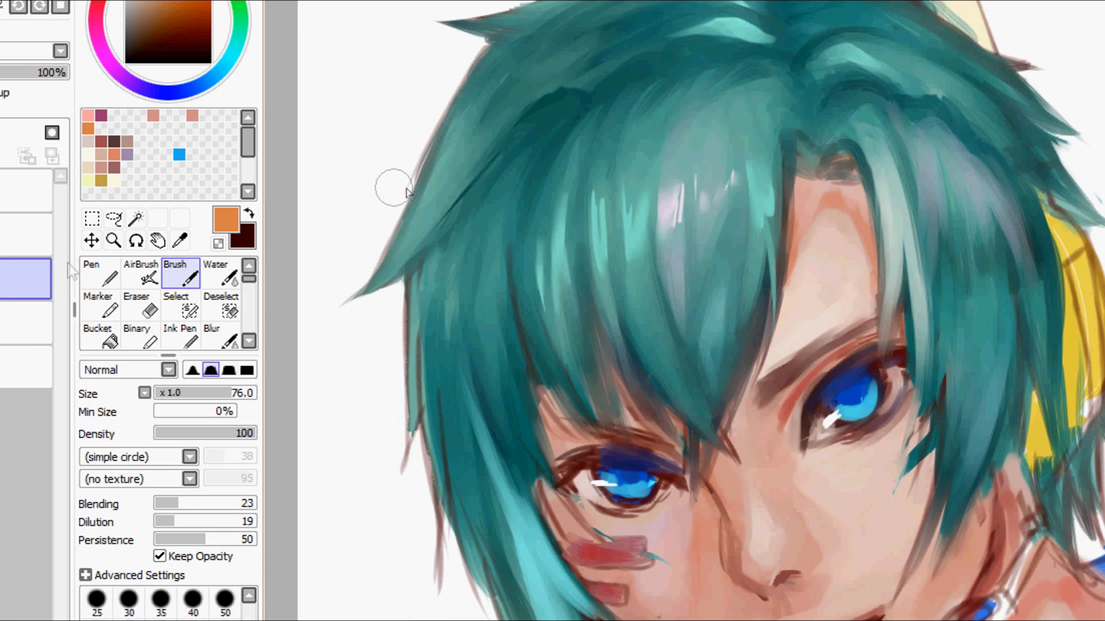
alt+click(561, 256)
drag(232, 397, 237, 397)
mouse_move(506, 247)
mouse_down()
mouse_move(501, 323)
mouse_move(493, 291)
mouse_move(530, 421)
mouse_up()
scroll(529, 420, down, 3)
Brush sampled teals over the crown strands around the parting.
alt+click(629, 144)
alt+click(616, 144)
alt+click(690, 92)
drag(738, 102, 766, 112)
Sample teals and brush the upper part of the long side lock, setting the Brush size to 50.
alt+click(536, 164)
alt+click(528, 419)
drag(503, 351, 517, 397)
alt+click(540, 477)
click(224, 600)
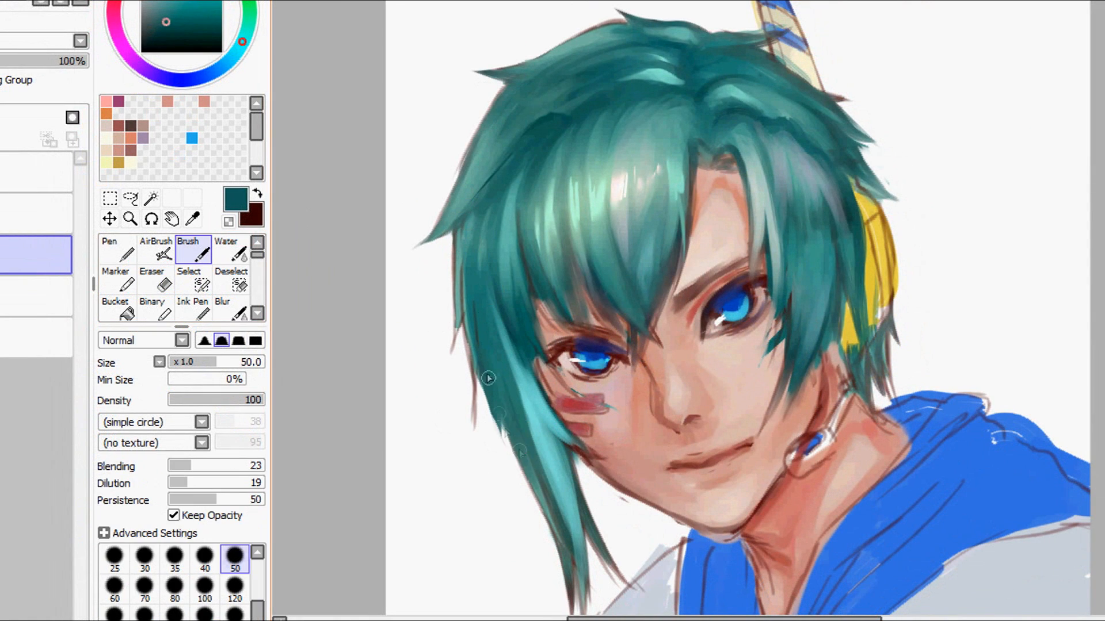
Enlarge the Brush and trim the outer edge of the long side lock with the Eraser at size 90.
key(bracketright)
key(bracketright)
key(bracketright)
key(e)
drag(470, 348, 469, 431)
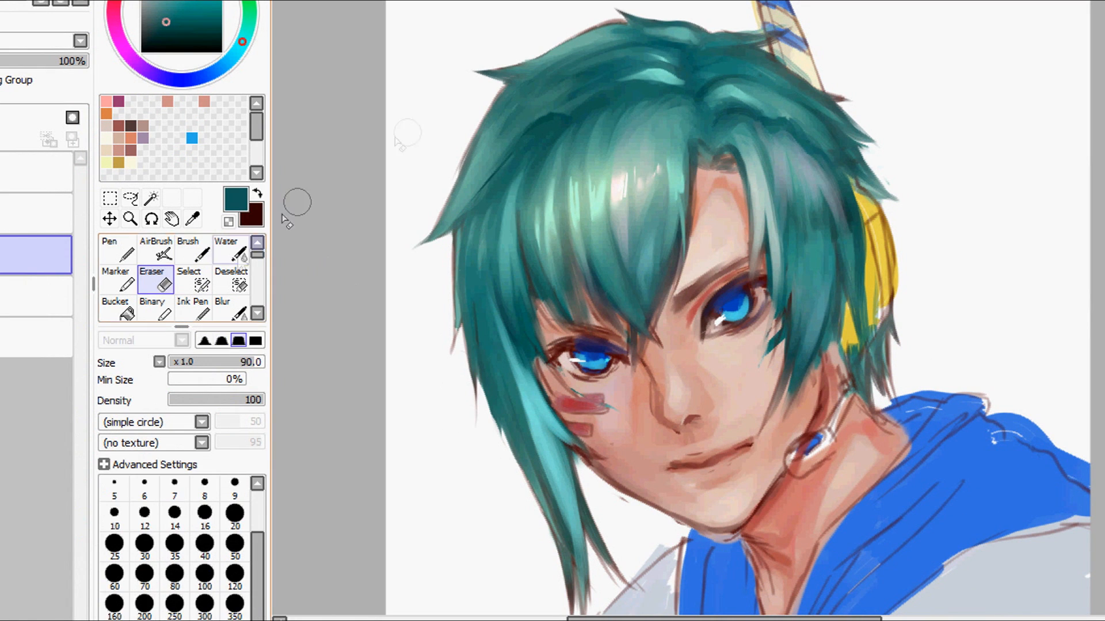
Brush blue-teal along the spiky outer tuft at size 81 and work over its edge with sampled aqua.
key(b)
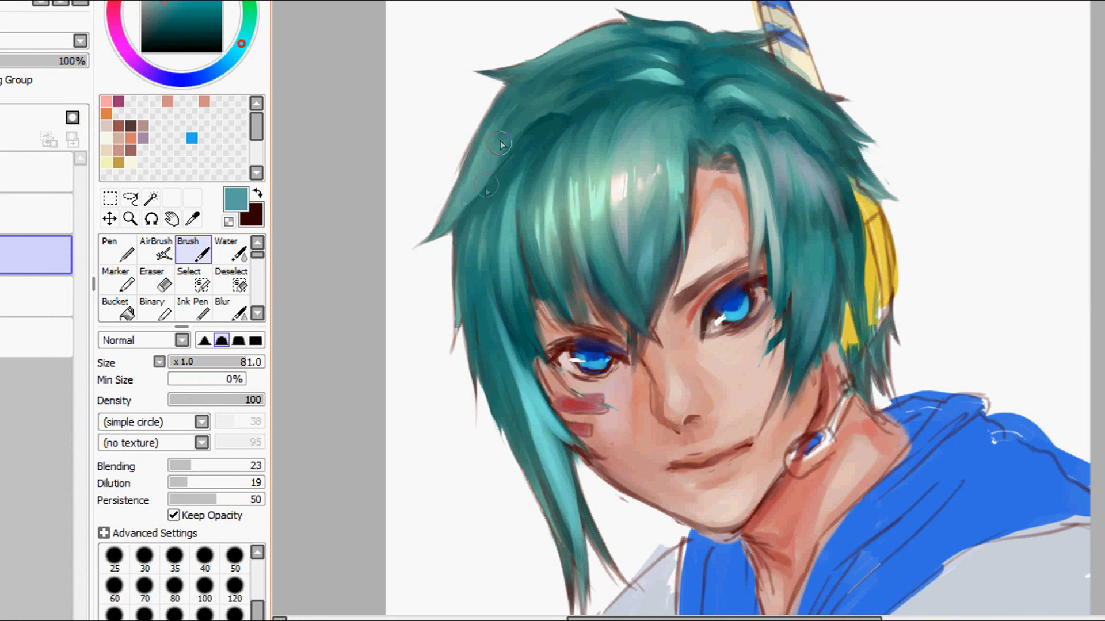
drag(488, 168, 442, 265)
alt+click(437, 259)
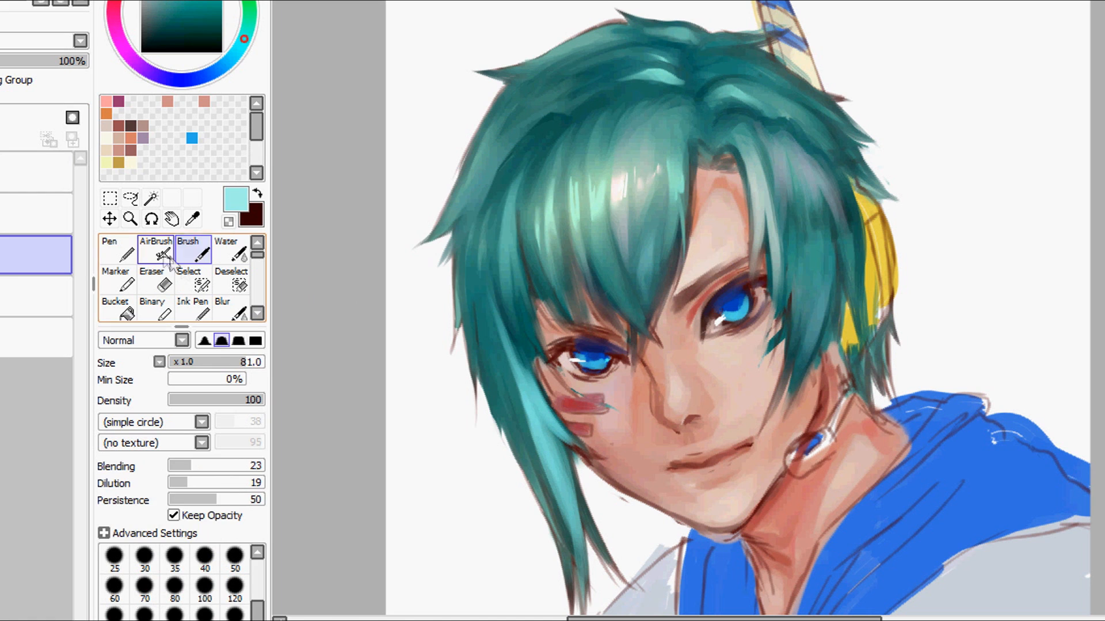
click(155, 248)
click(176, 400)
click(231, 309)
drag(489, 173, 446, 270)
Airbrush pale pink along the outer hair edge on a new layer at size 500 and density 15, and merge it down.
click(3, 123)
click(156, 249)
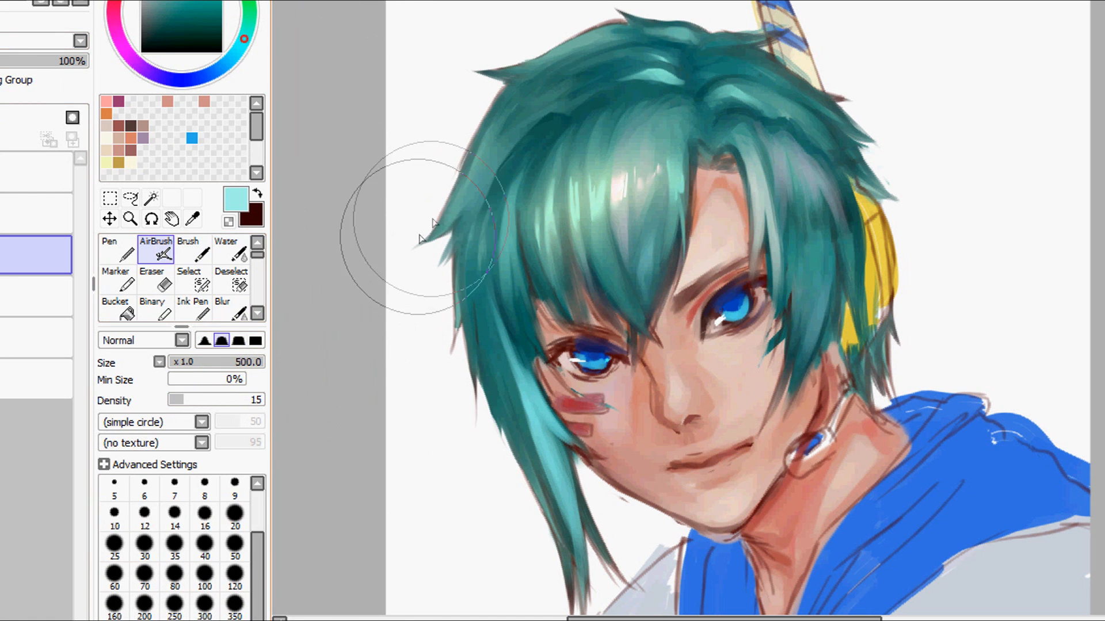
click(118, 38)
drag(428, 223, 441, 507)
drag(489, 205, 485, 209)
drag(500, 55, 426, 308)
click(231, 309)
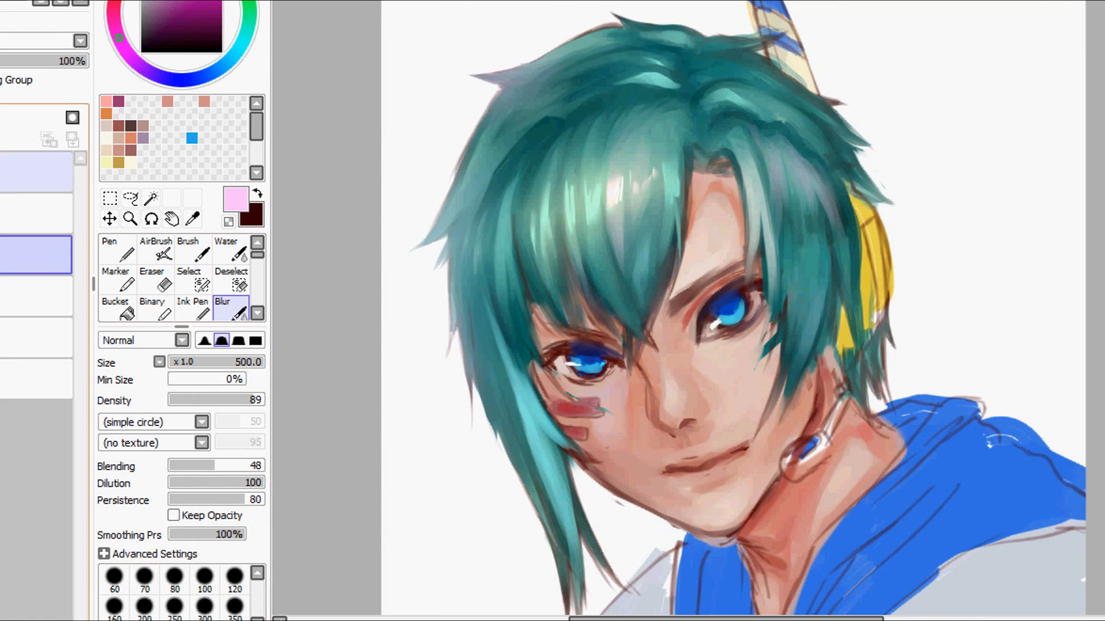
click(3, 139)
Blend the top of the crown with sampled teals using the Brush at size 81.
right_click(507, 75)
click(194, 249)
drag(571, 60, 535, 79)
right_click(595, 47)
right_click(684, 60)
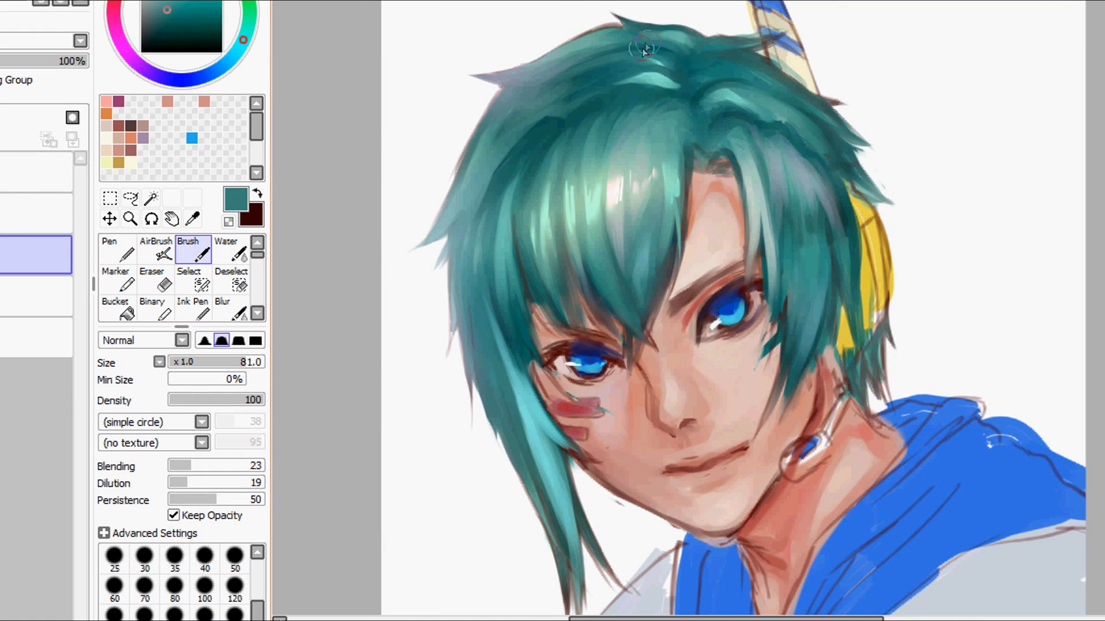
Refine the tip of the long side lock with dark teal at Brush size 49 and erase its stray edges.
scroll(791, 148, down, 2)
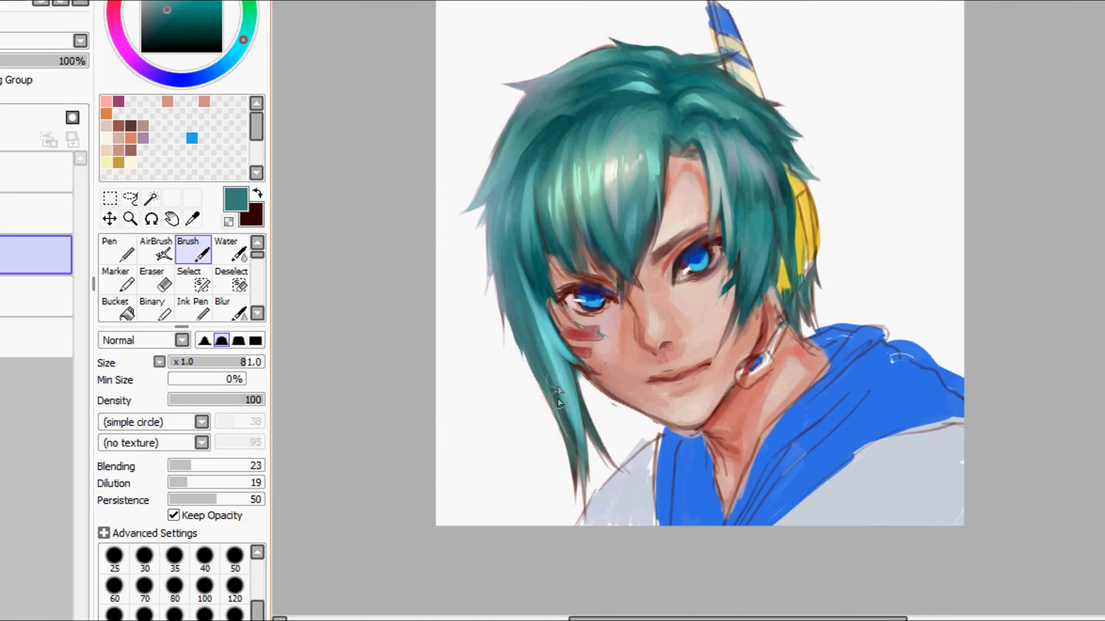
scroll(692, 252, up, 1)
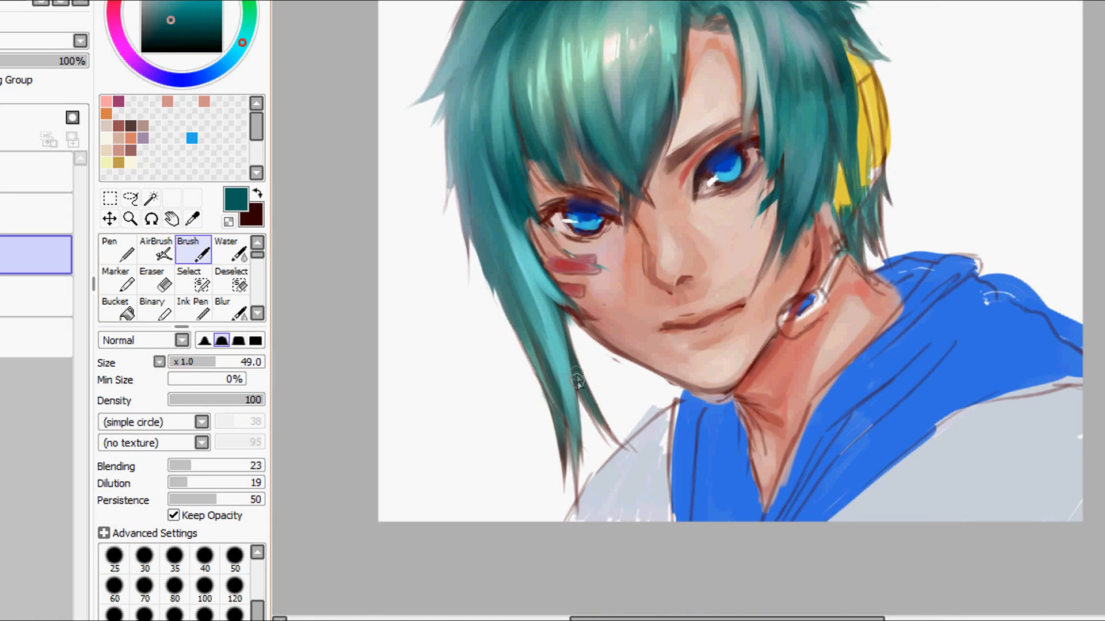
key(e)
alt+click(595, 399)
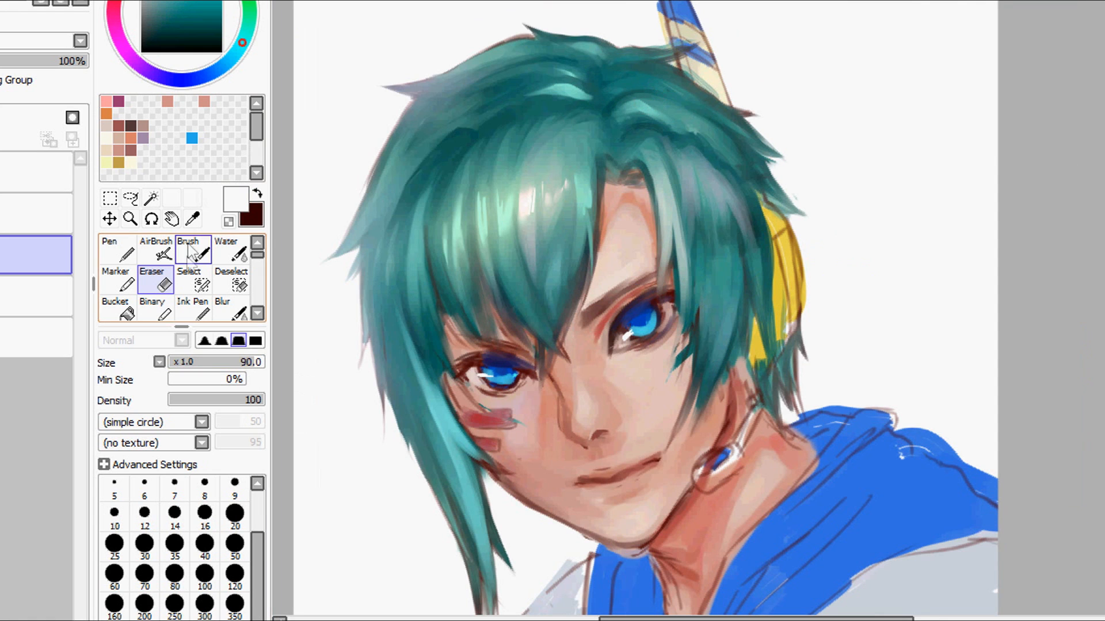
Blend the side hair beside the headphone with sampled colors using the Brush at size 90.
key(b)
drag(239, 367, 245, 365)
alt+click(723, 288)
drag(768, 227, 764, 290)
alt+click(758, 378)
alt+click(783, 198)
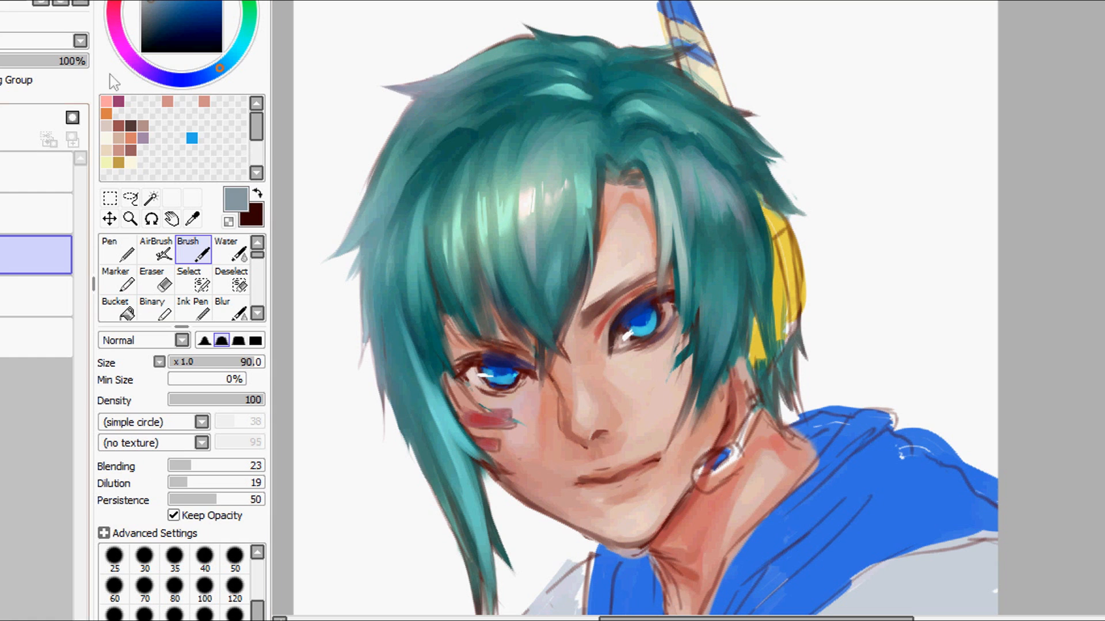
Paint the hair tip above the headphone grey-blue with the Pen at size 67 and blend it with the Brush.
click(107, 251)
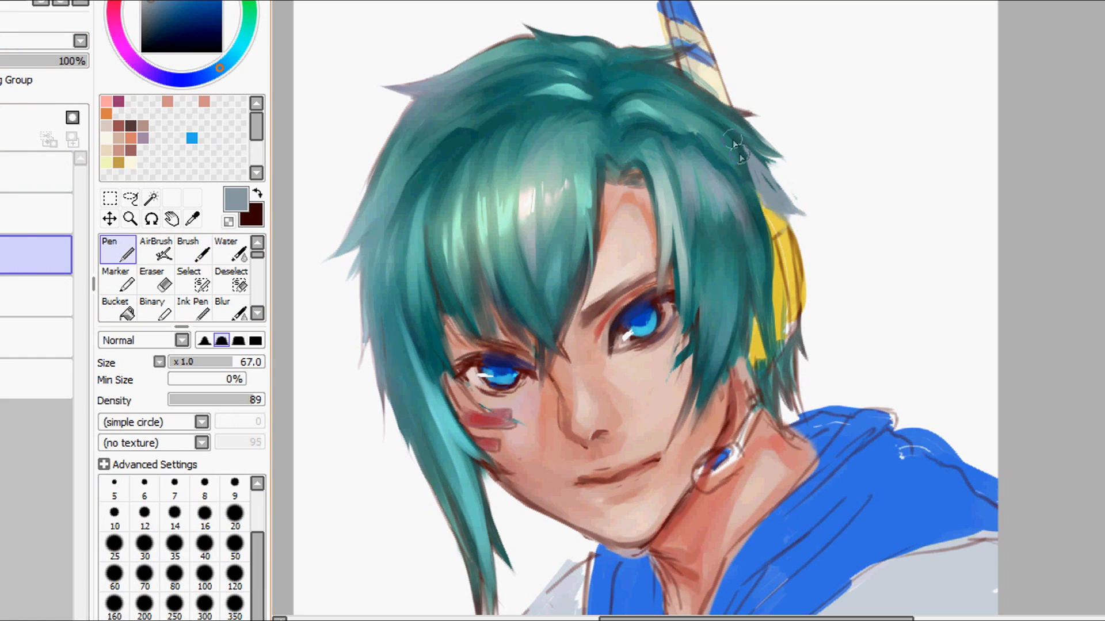
key(ctrl+e)
click(193, 252)
click(242, 44)
click(168, 27)
click(233, 56)
drag(731, 153, 765, 197)
alt+click(762, 173)
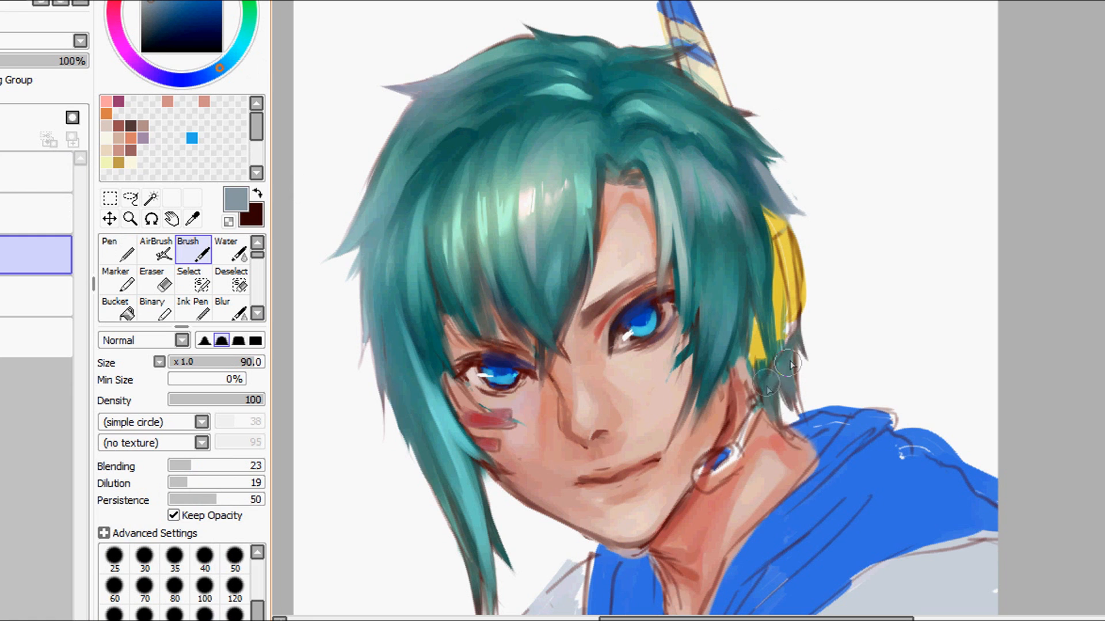
Trim the nape hair below the headphone with the Eraser and fill it with dark navy.
key(e)
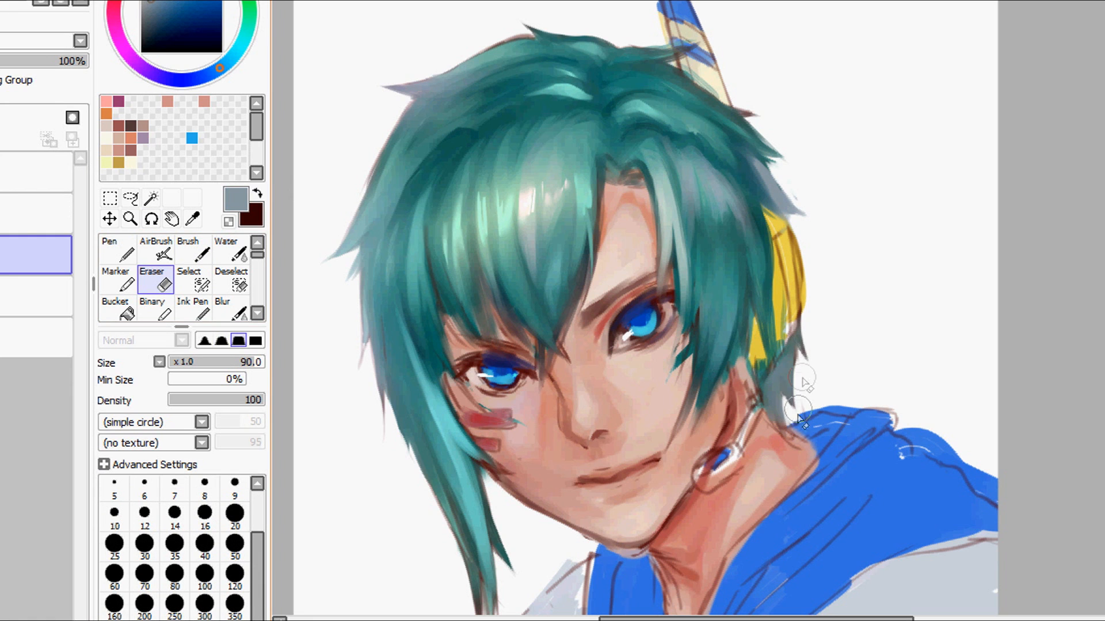
key(ctrl+shift+n)
key(a)
drag(774, 403, 788, 348)
key(b)
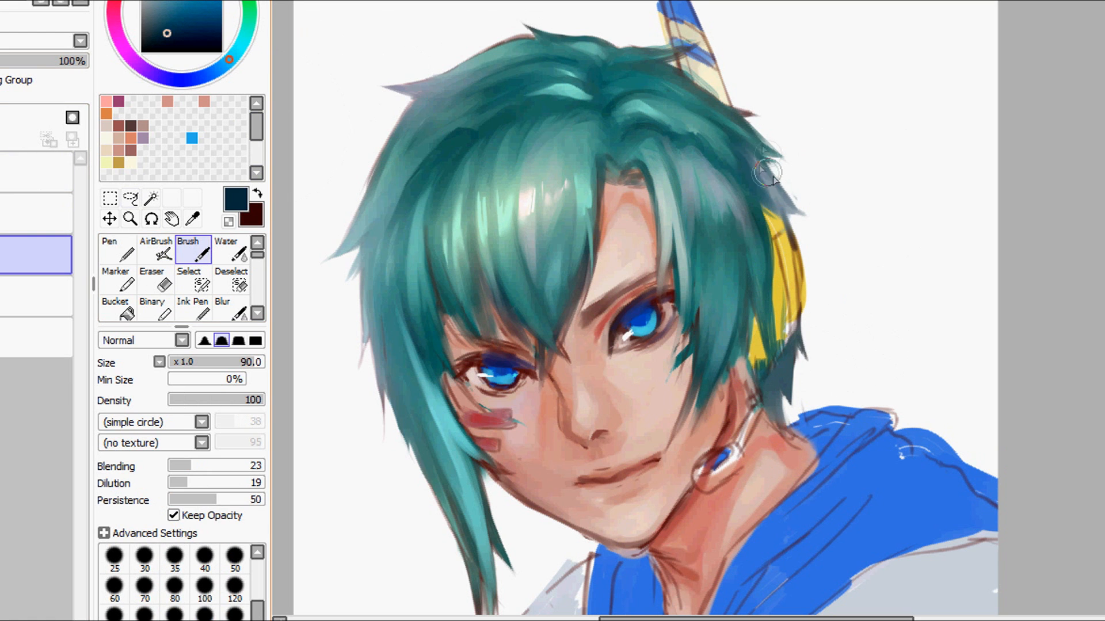
Brush sampled teals down the strands below the parting.
drag(646, 7, 799, 43)
scroll(803, 159, up, 2)
click(211, 361)
mouse_move(766, 178)
mouse_down()
mouse_move(723, 285)
mouse_move(765, 264)
mouse_move(736, 313)
mouse_up()
right_click(732, 149)
right_click(745, 254)
right_click(748, 292)
Paint the crown strands at the parting with the Brush, adjusting the sampled color and brush size.
right_click(721, 93)
mouse_move(726, 89)
mouse_down()
mouse_move(705, 127)
mouse_move(697, 102)
mouse_up()
click(183, 80)
click(128, 53)
click(218, 362)
right_click(719, 90)
Mirror the view and brush adjusted teal strokes over the crown around the parting.
click(192, 47)
key(h)
drag(712, 143, 692, 192)
drag(734, 119, 699, 173)
click(187, 30)
mouse_move(722, 119)
mouse_down()
mouse_move(769, 79)
mouse_move(650, 115)
mouse_up()
Restore the mirrored view and blend the strands around the parting with sampled teals at Brush size 76.
key(h)
right_click(755, 194)
right_click(748, 187)
scroll(748, 29, down, 1)
right_click(758, 112)
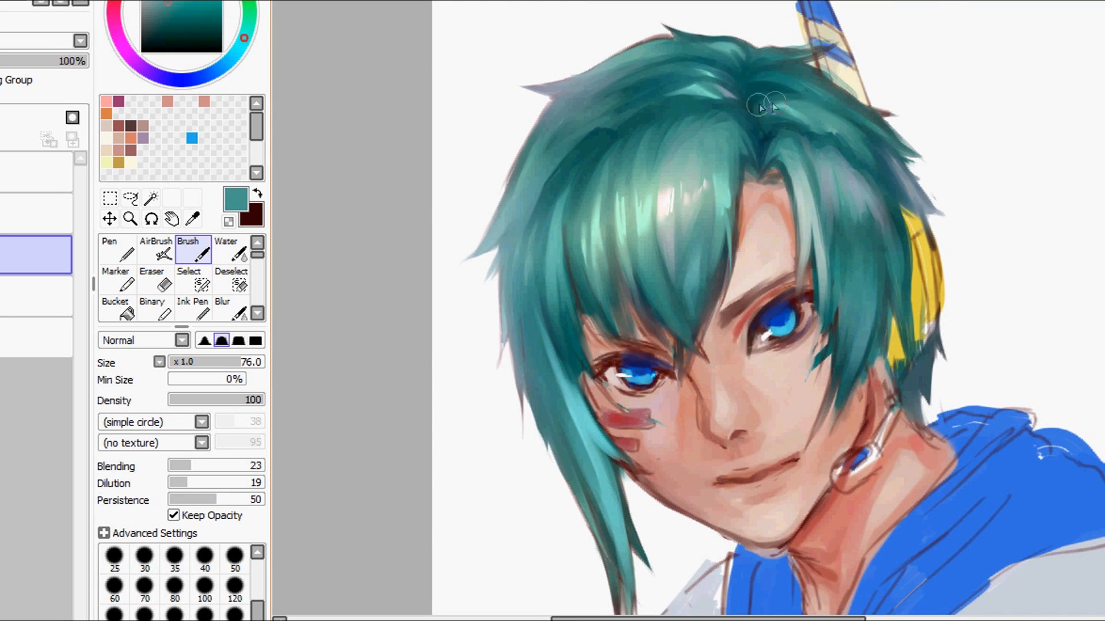